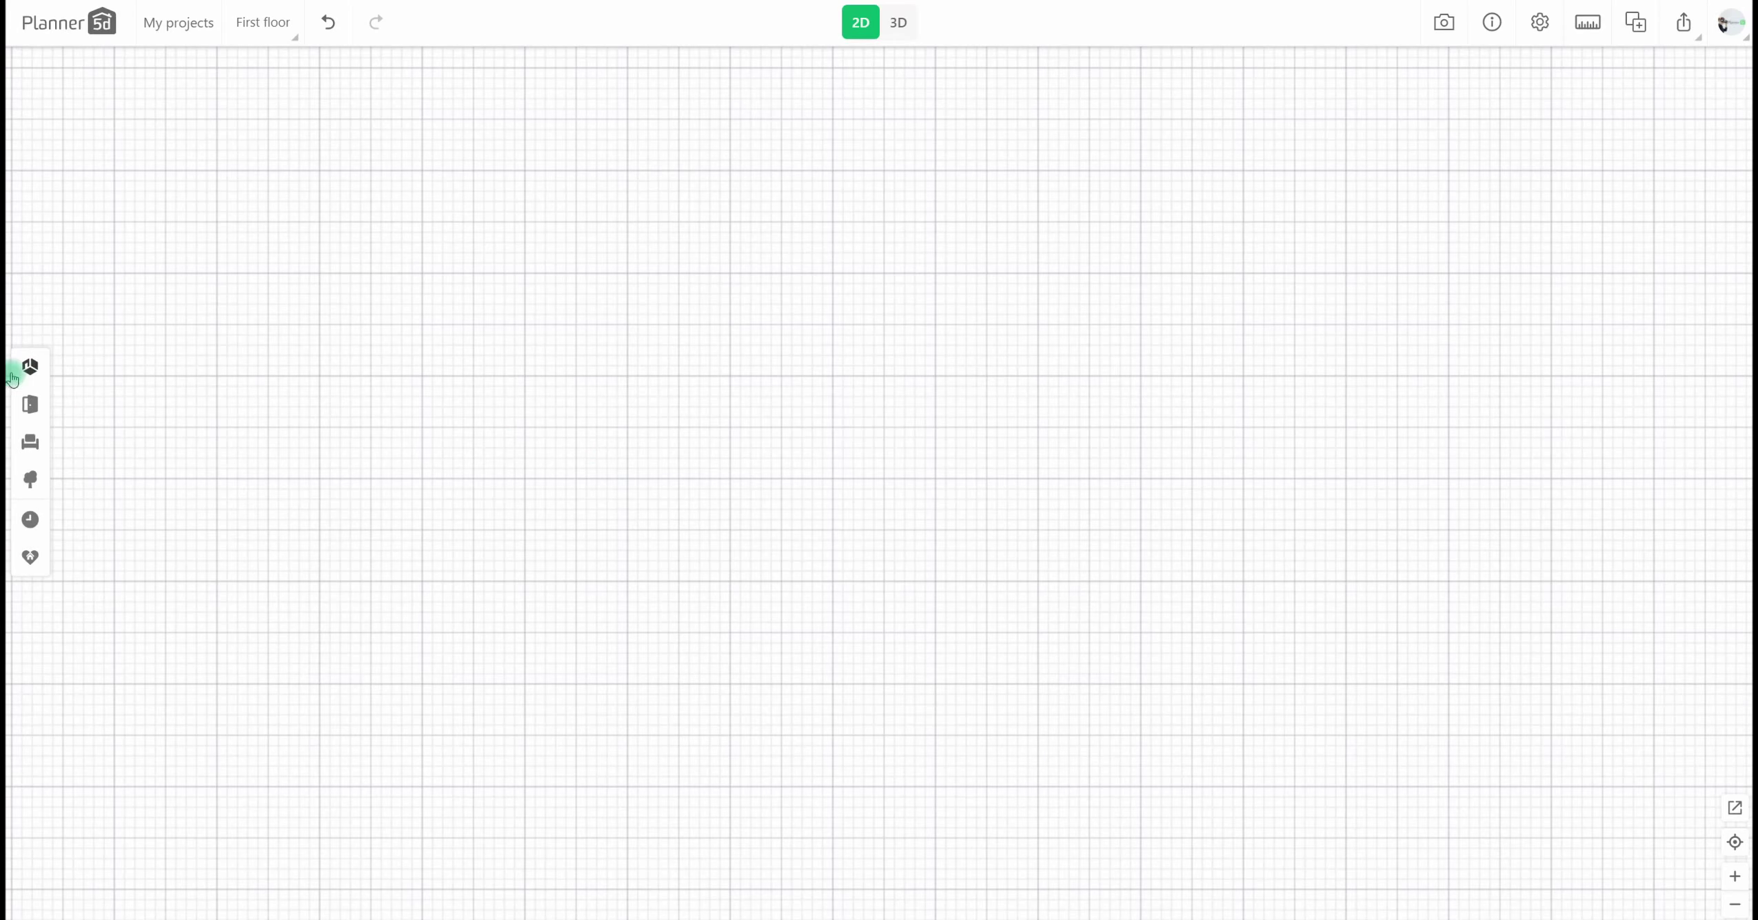
Add a rectangular room, push part of its top wall back into a recess, and enter depth 20.
click(12, 378)
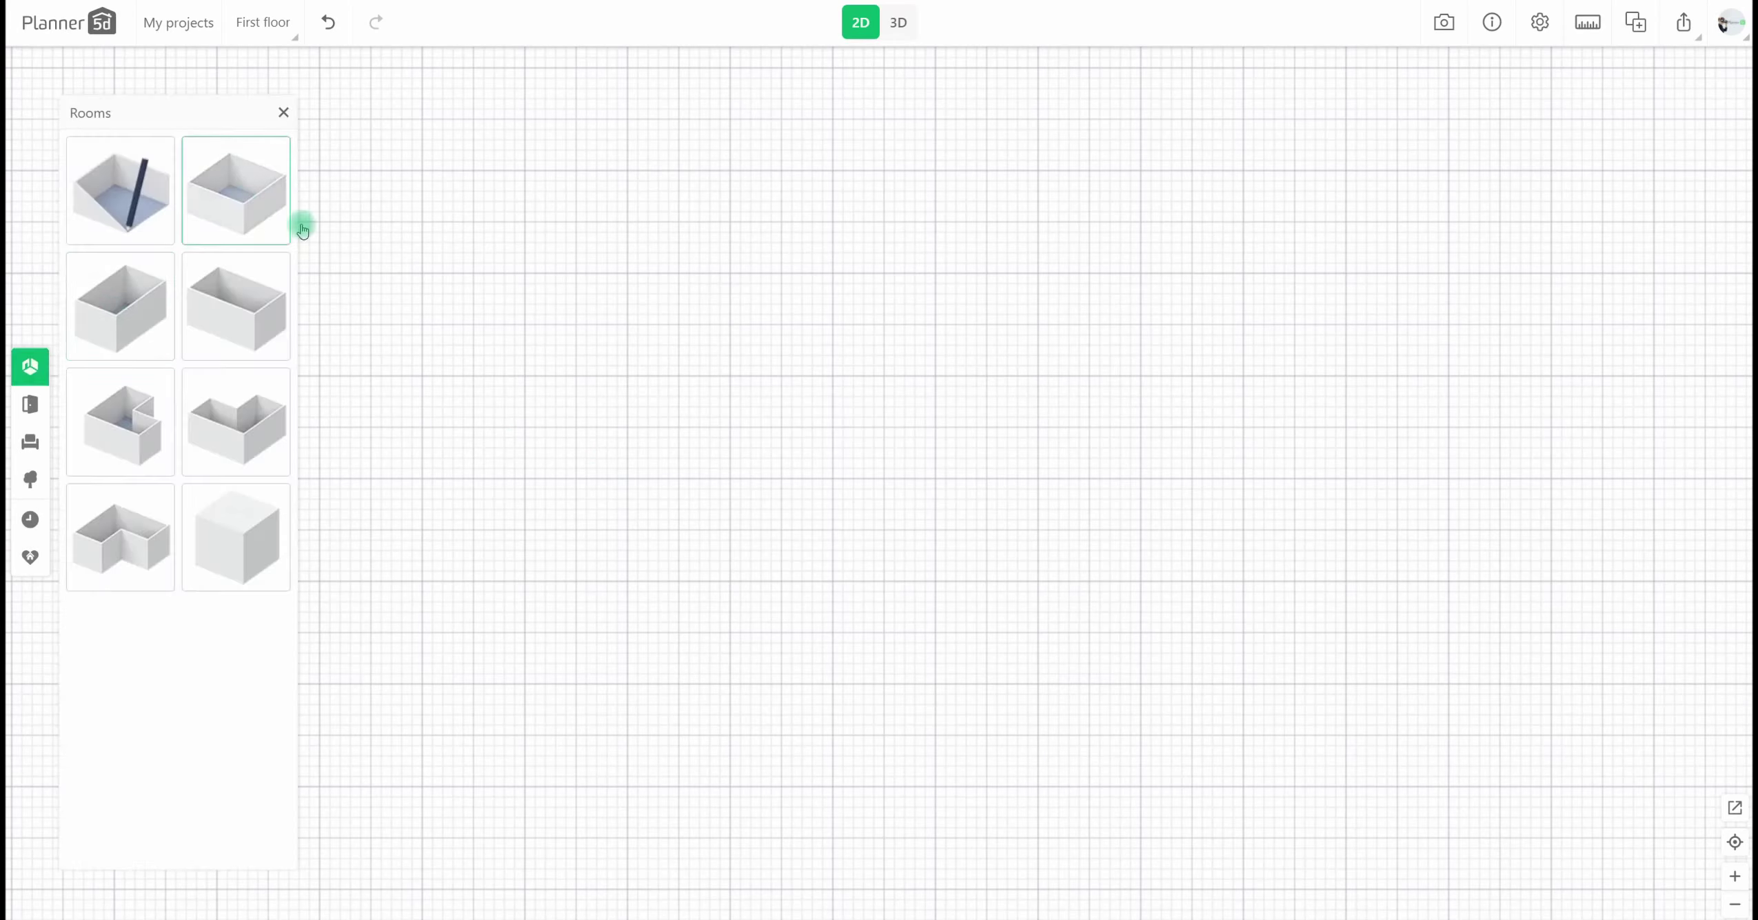
click(290, 222)
click(895, 297)
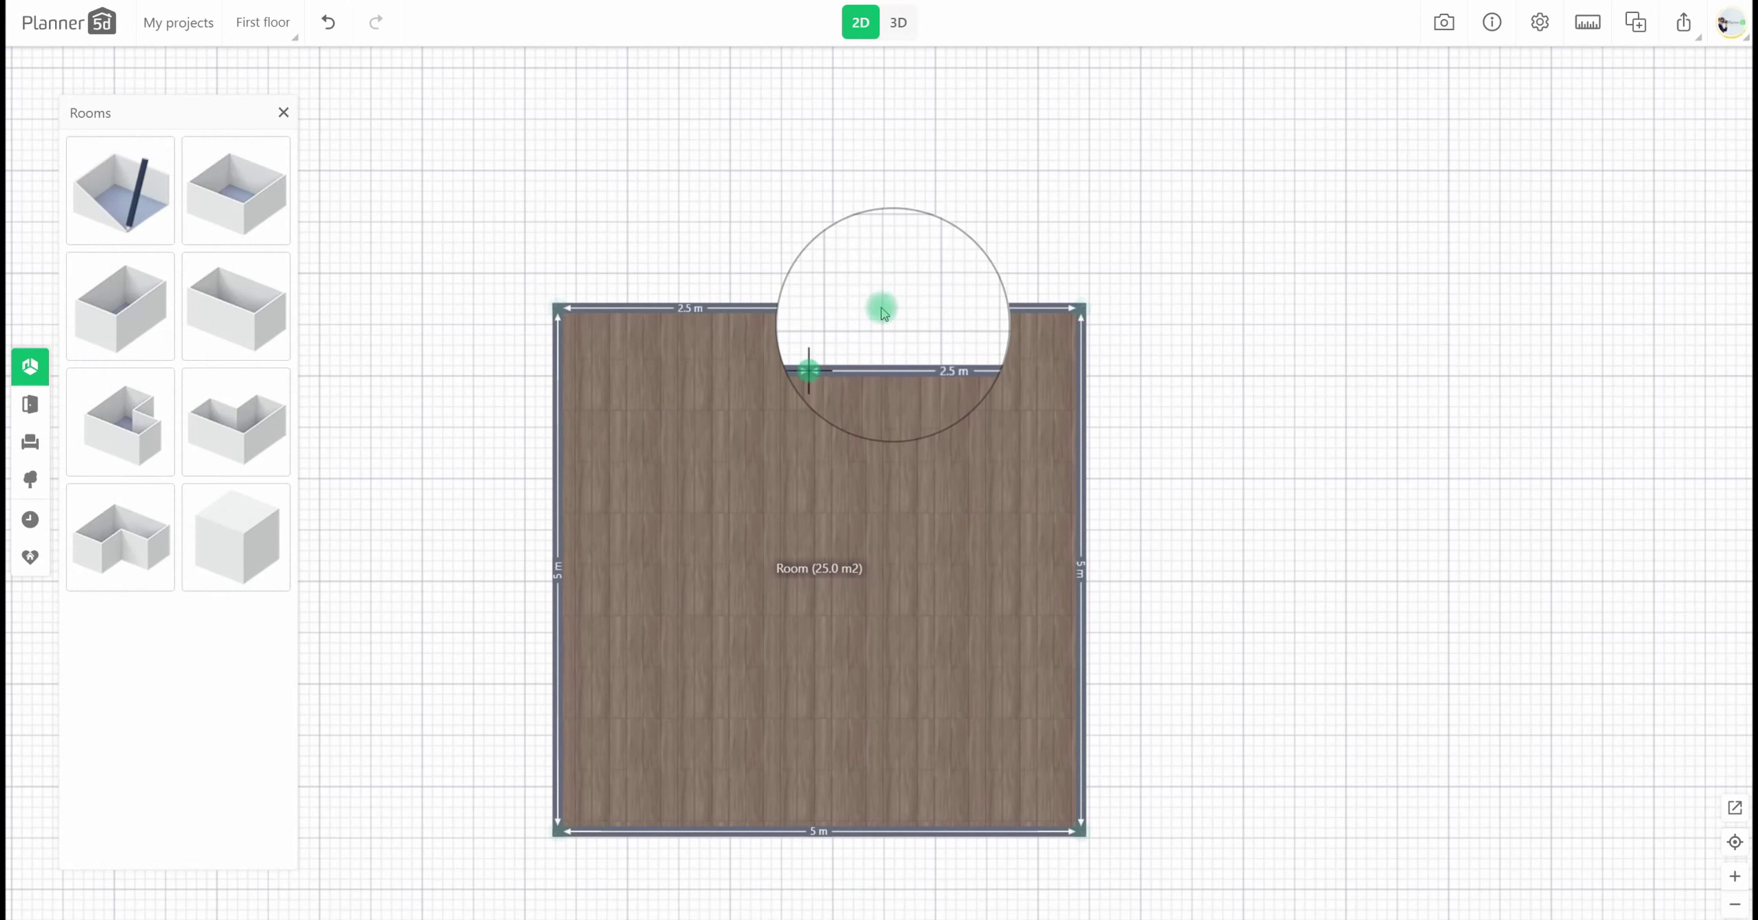
drag(894, 297, 745, 307)
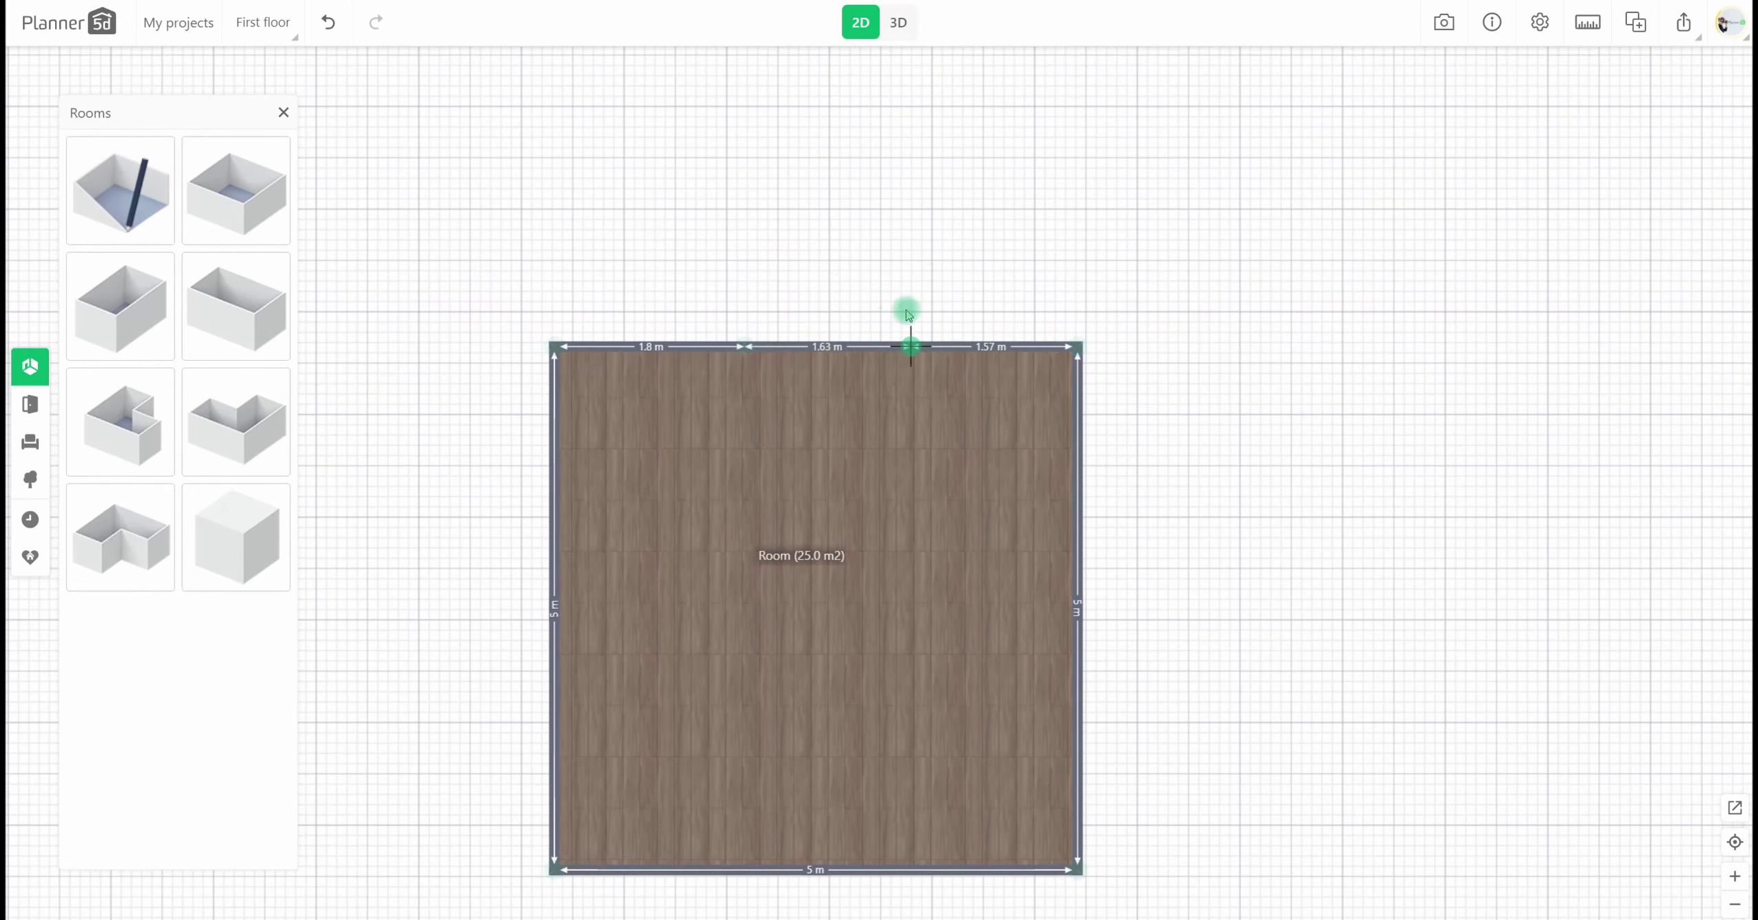
drag(889, 346, 744, 156)
drag(1077, 346, 1066, 175)
text(20)
Move the box into the recess's top-left corner and make it 270 cm tall.
drag(532, 469, 512, 341)
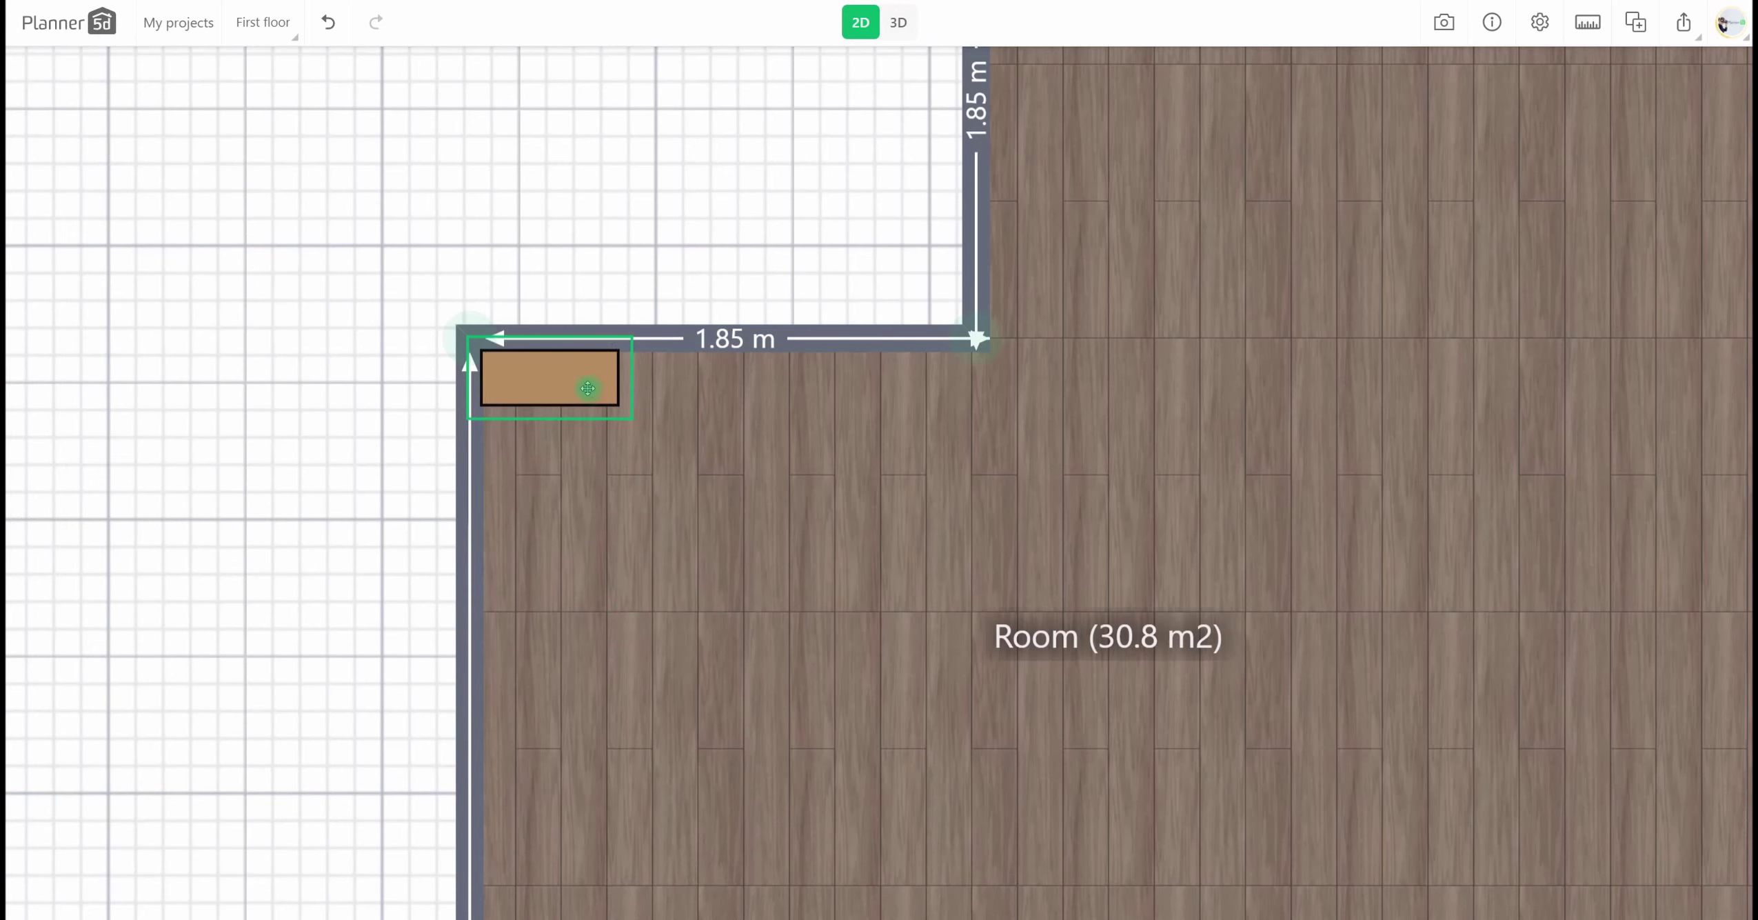
text(270)
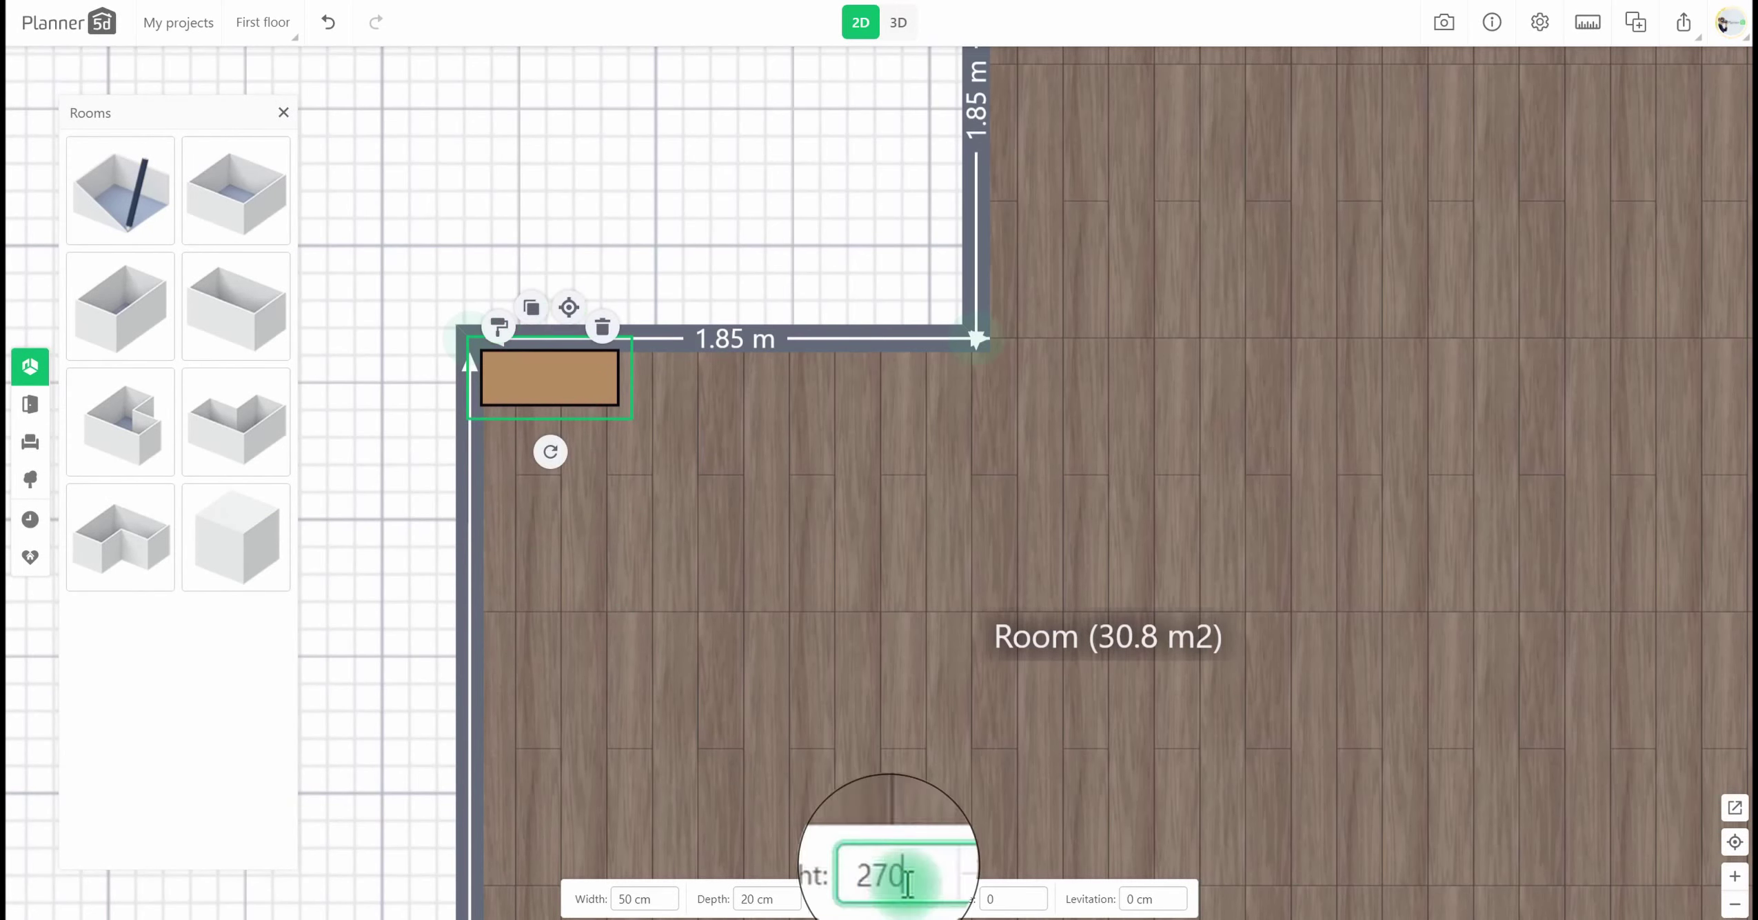
click(898, 22)
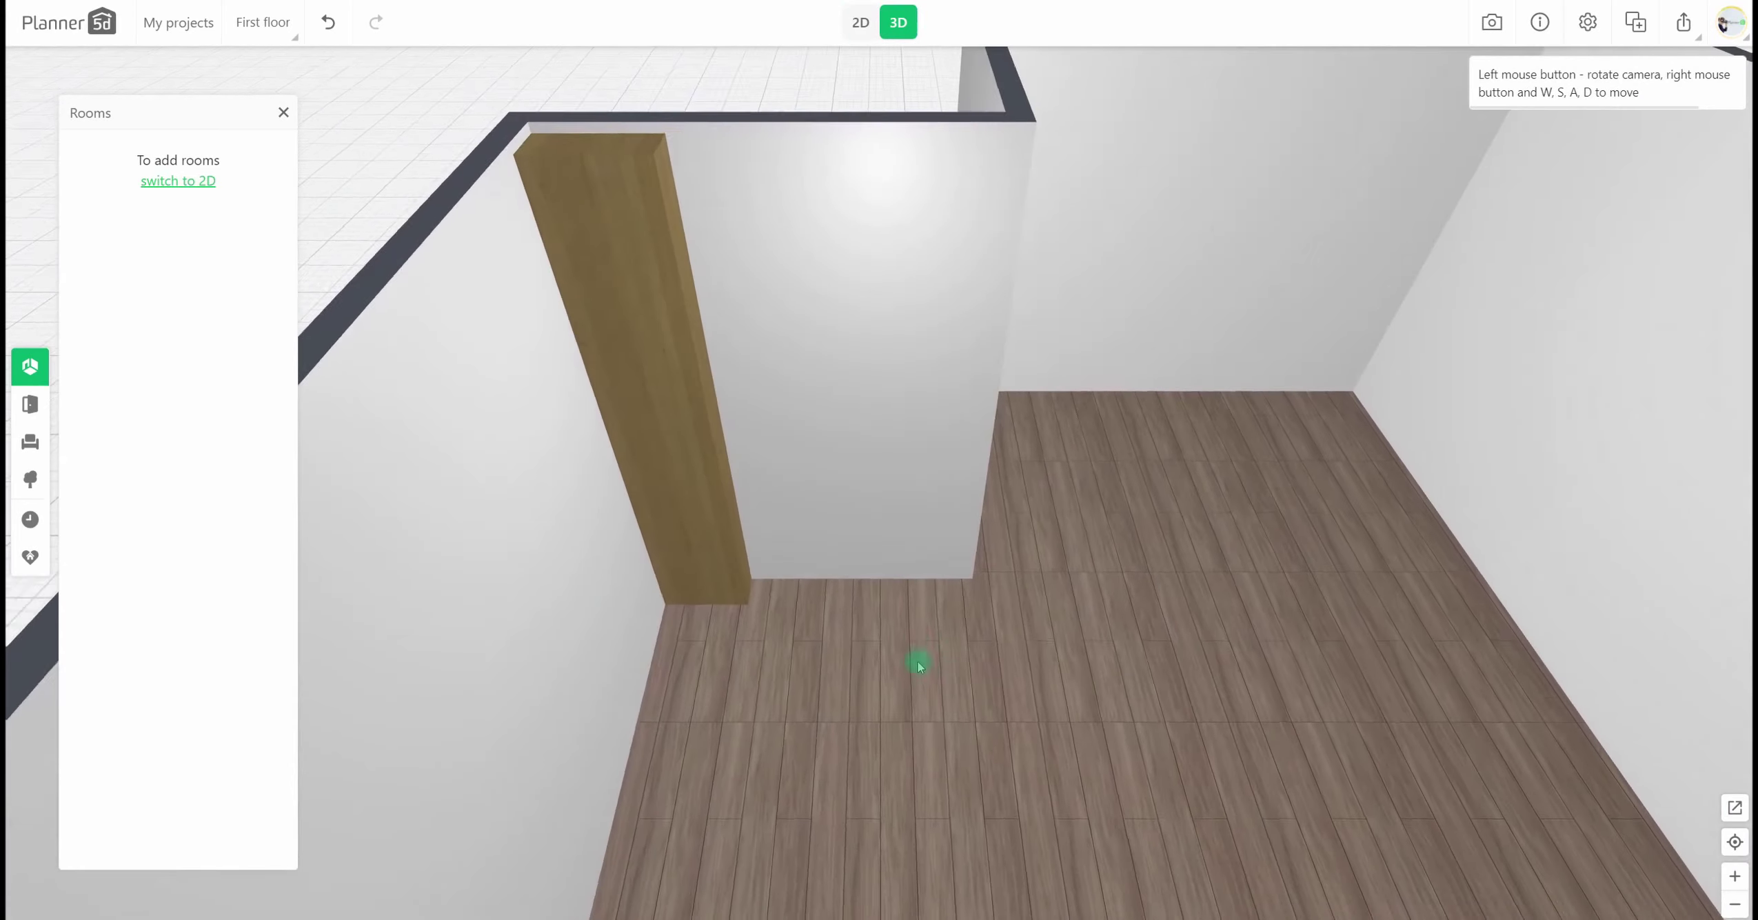
click(731, 548)
Make the box plain white on all faces, with a grey wood texture on one side.
click(486, 314)
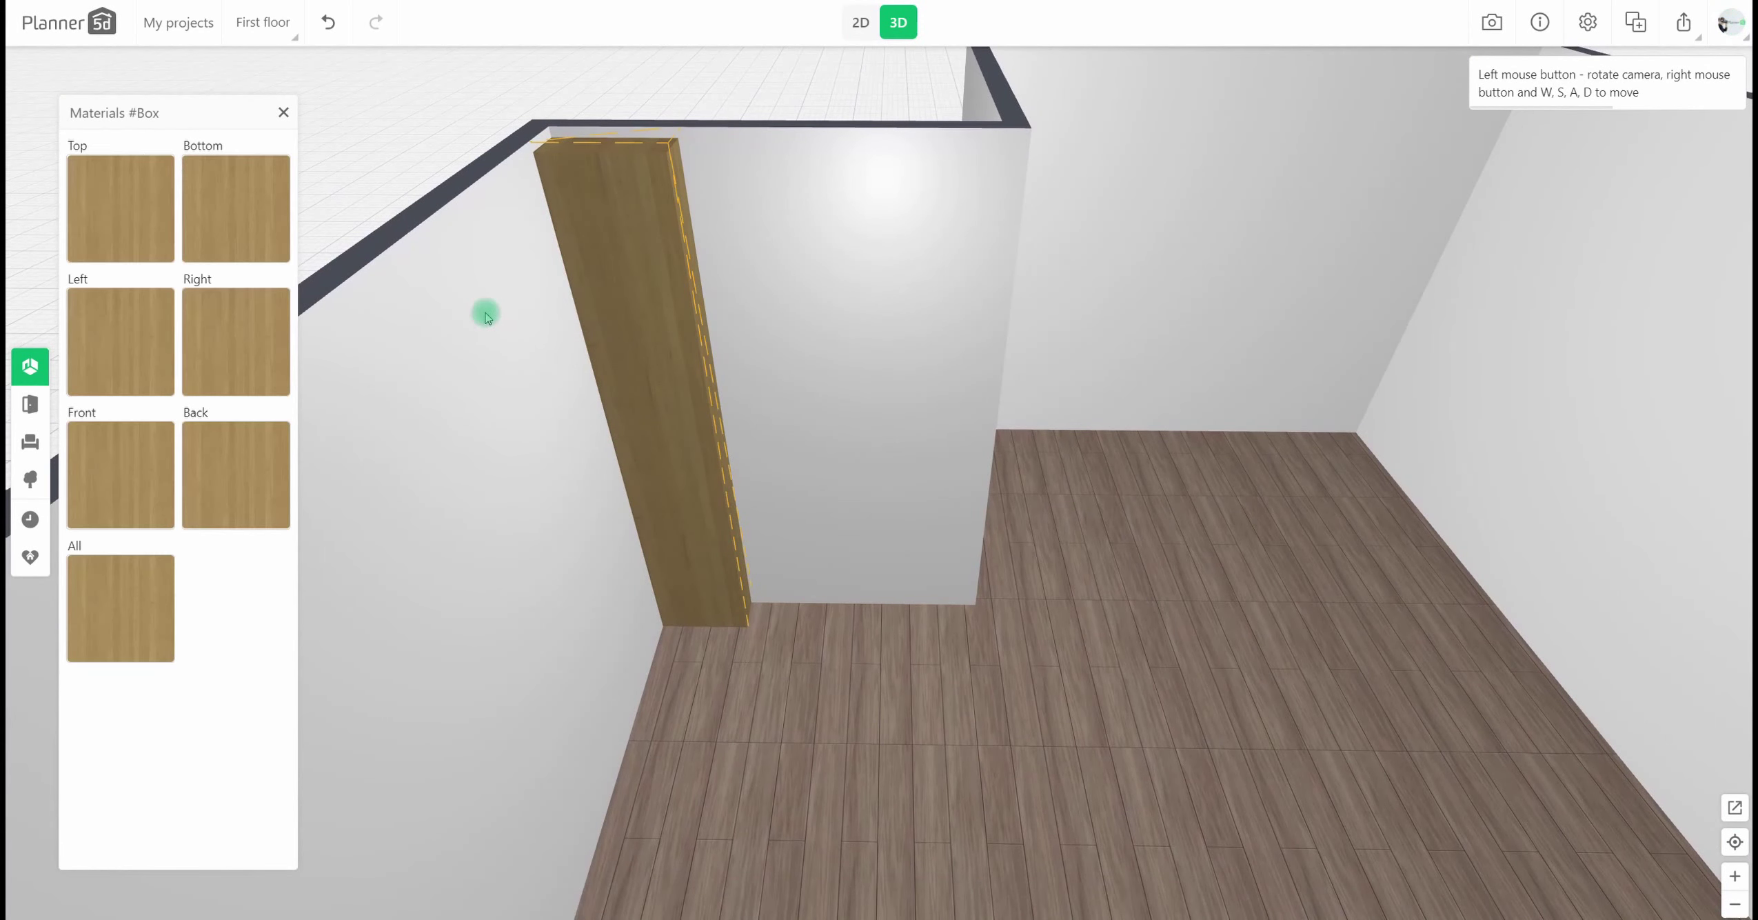
click(138, 600)
click(169, 766)
click(39, 110)
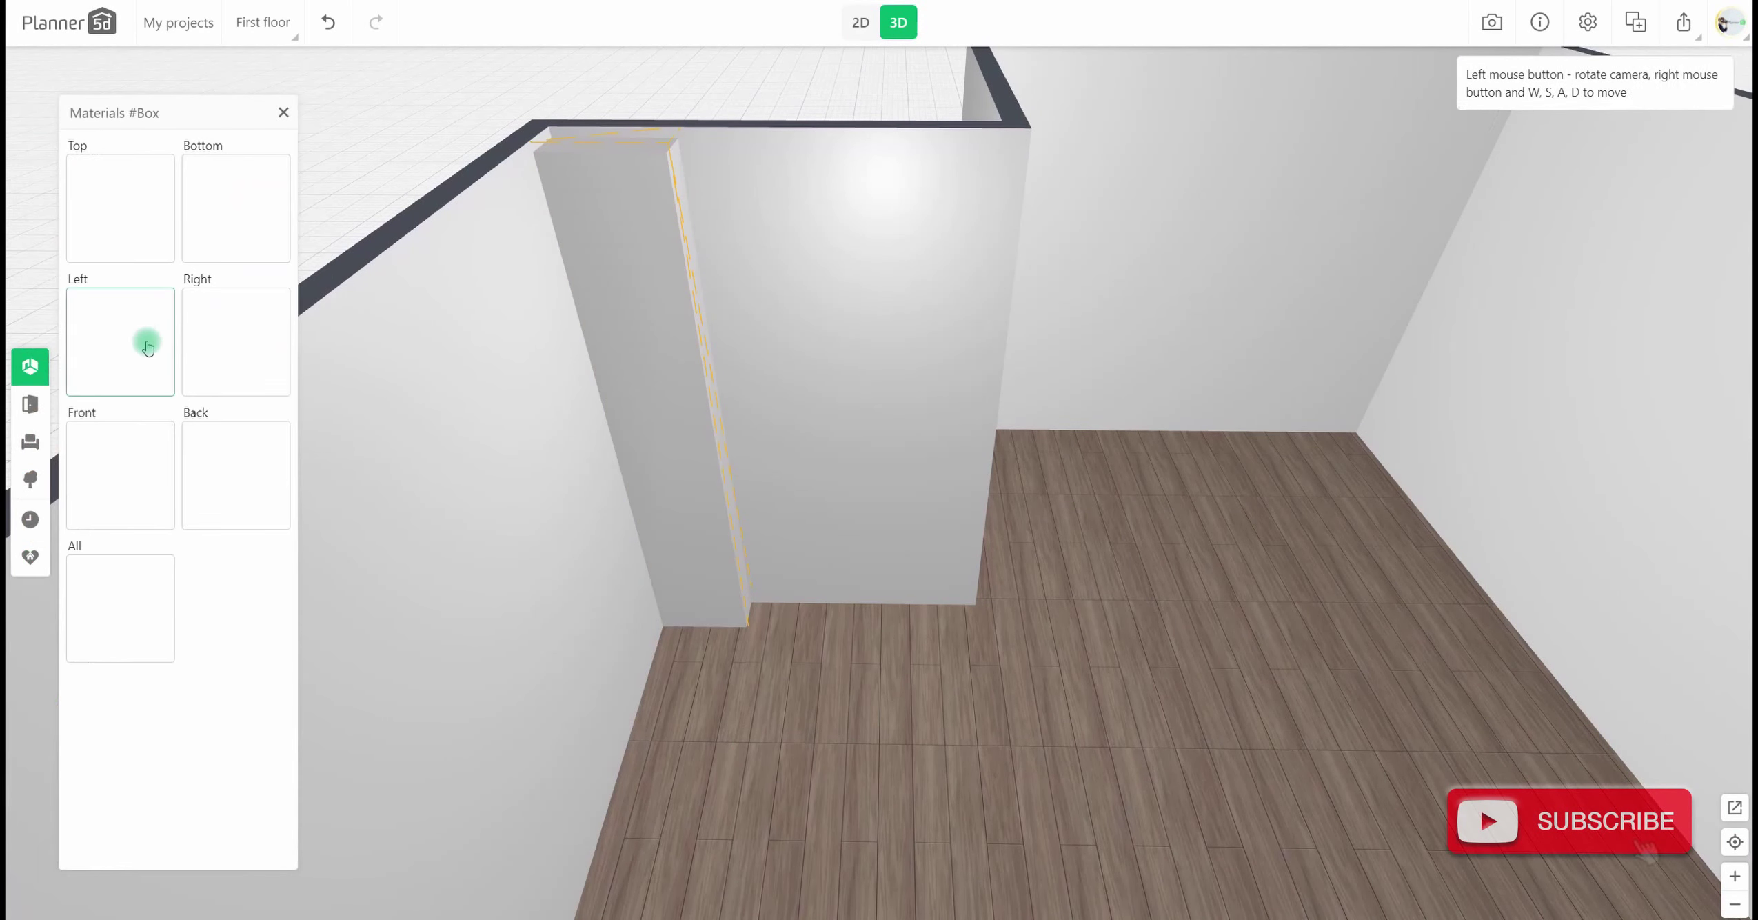
click(235, 348)
click(75, 575)
click(191, 279)
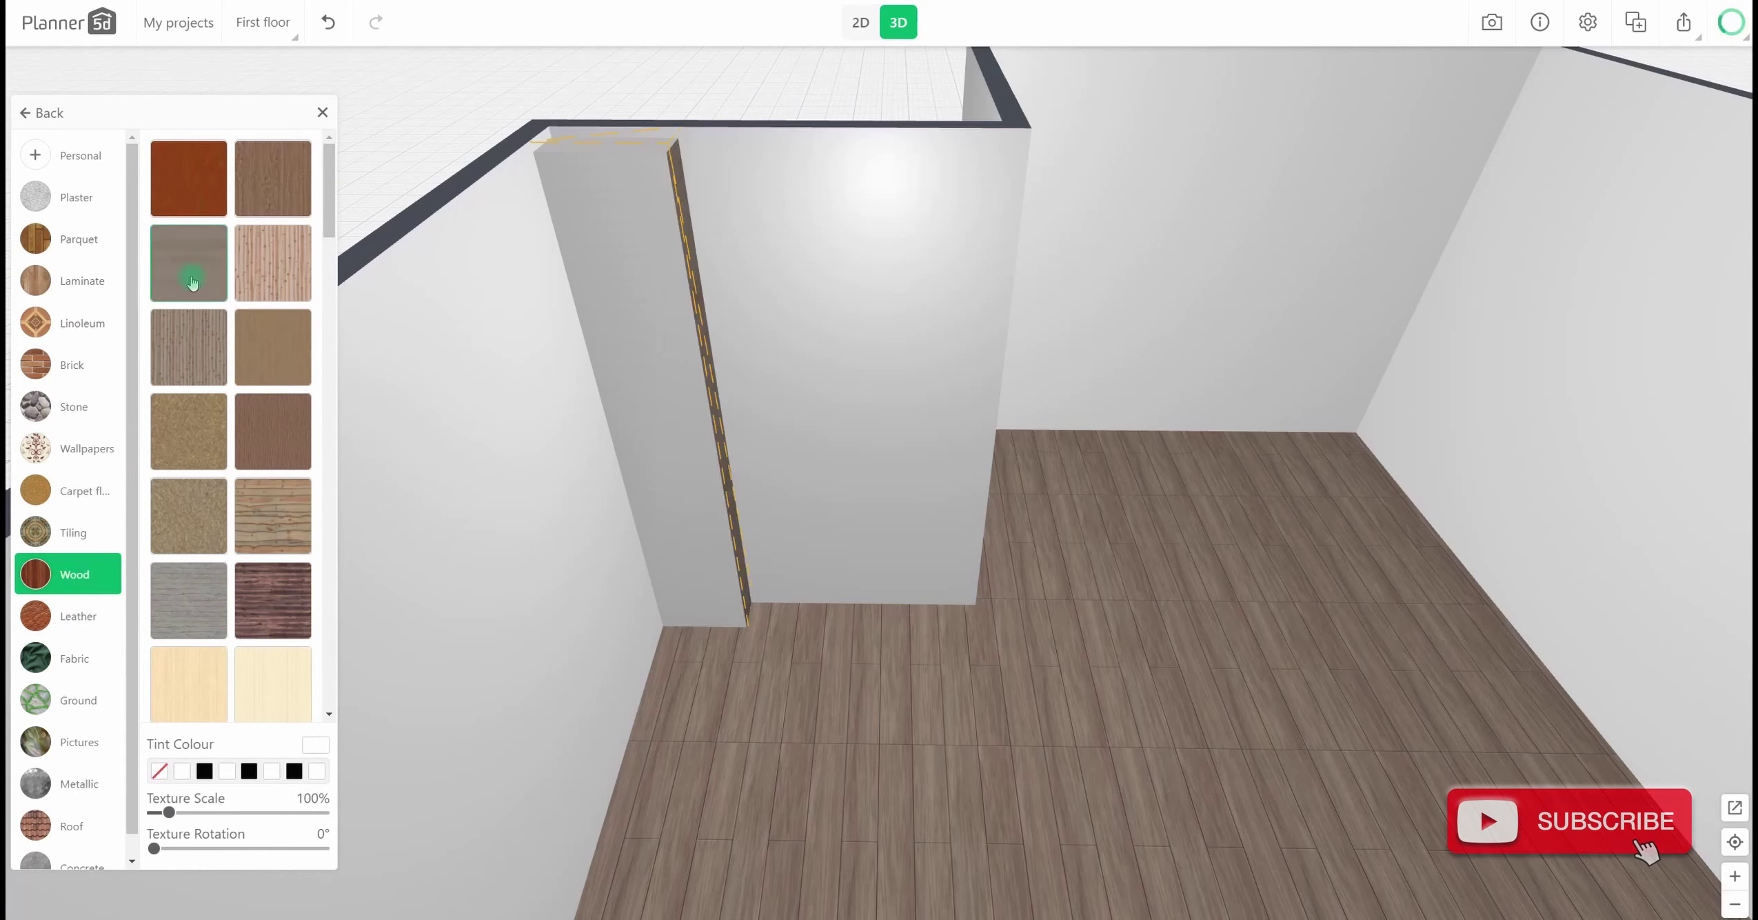
click(860, 23)
Duplicate the tall box into the recess's top-right corner and check both in 3D.
click(730, 372)
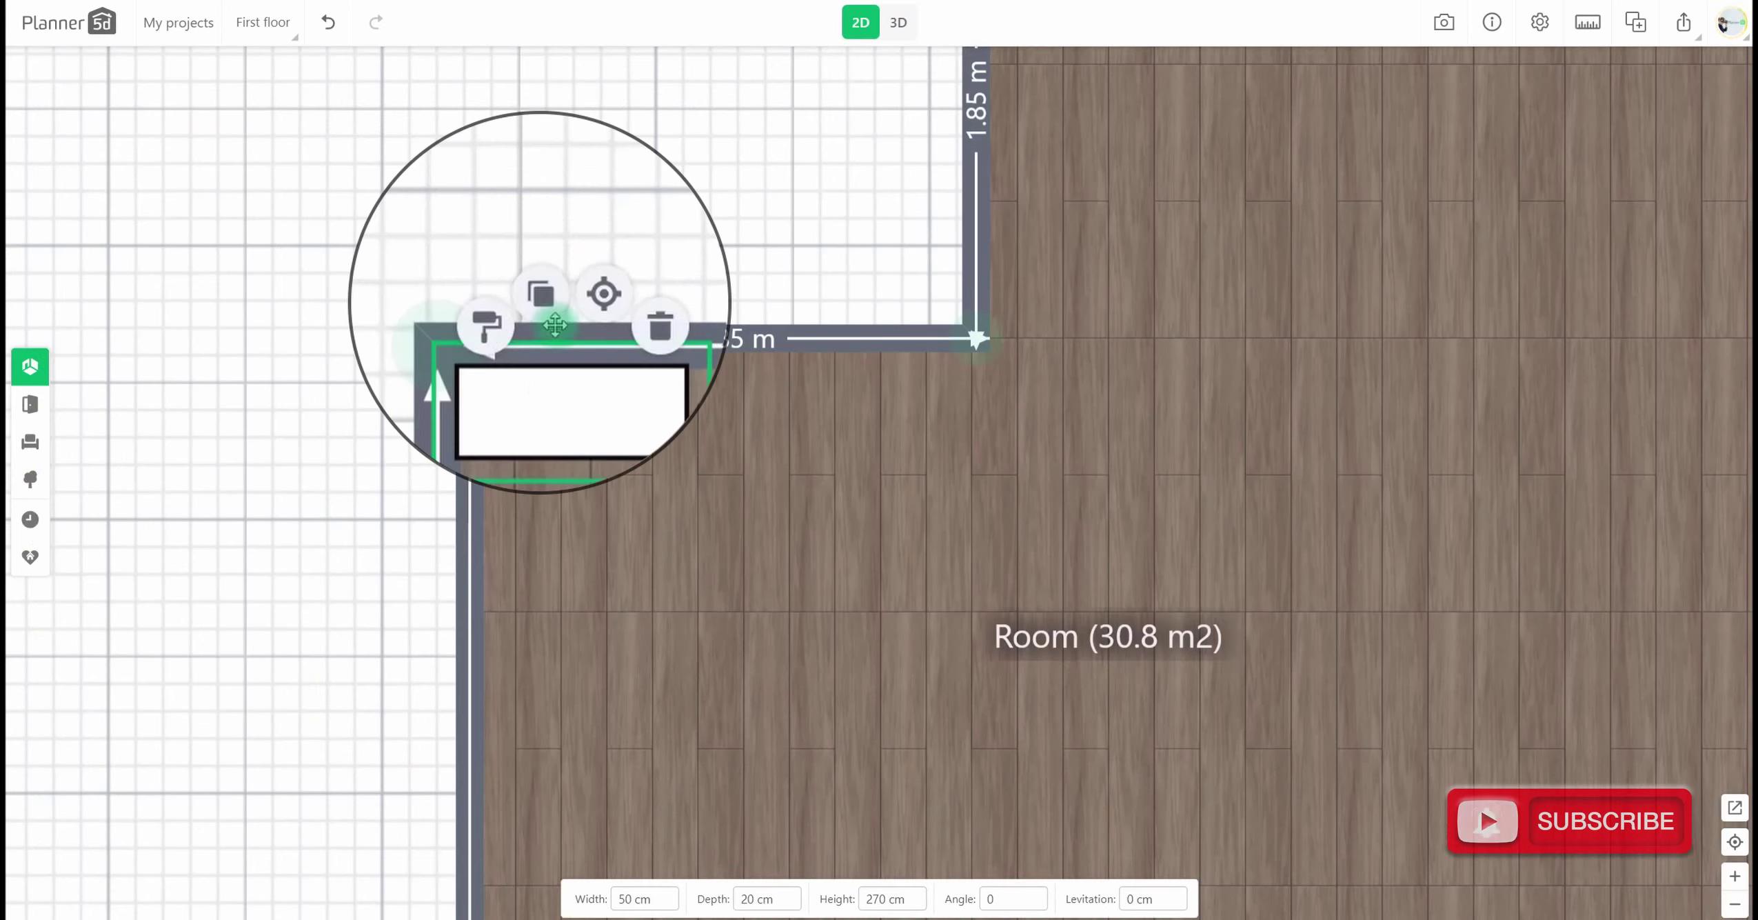
click(541, 290)
drag(767, 444, 1052, 365)
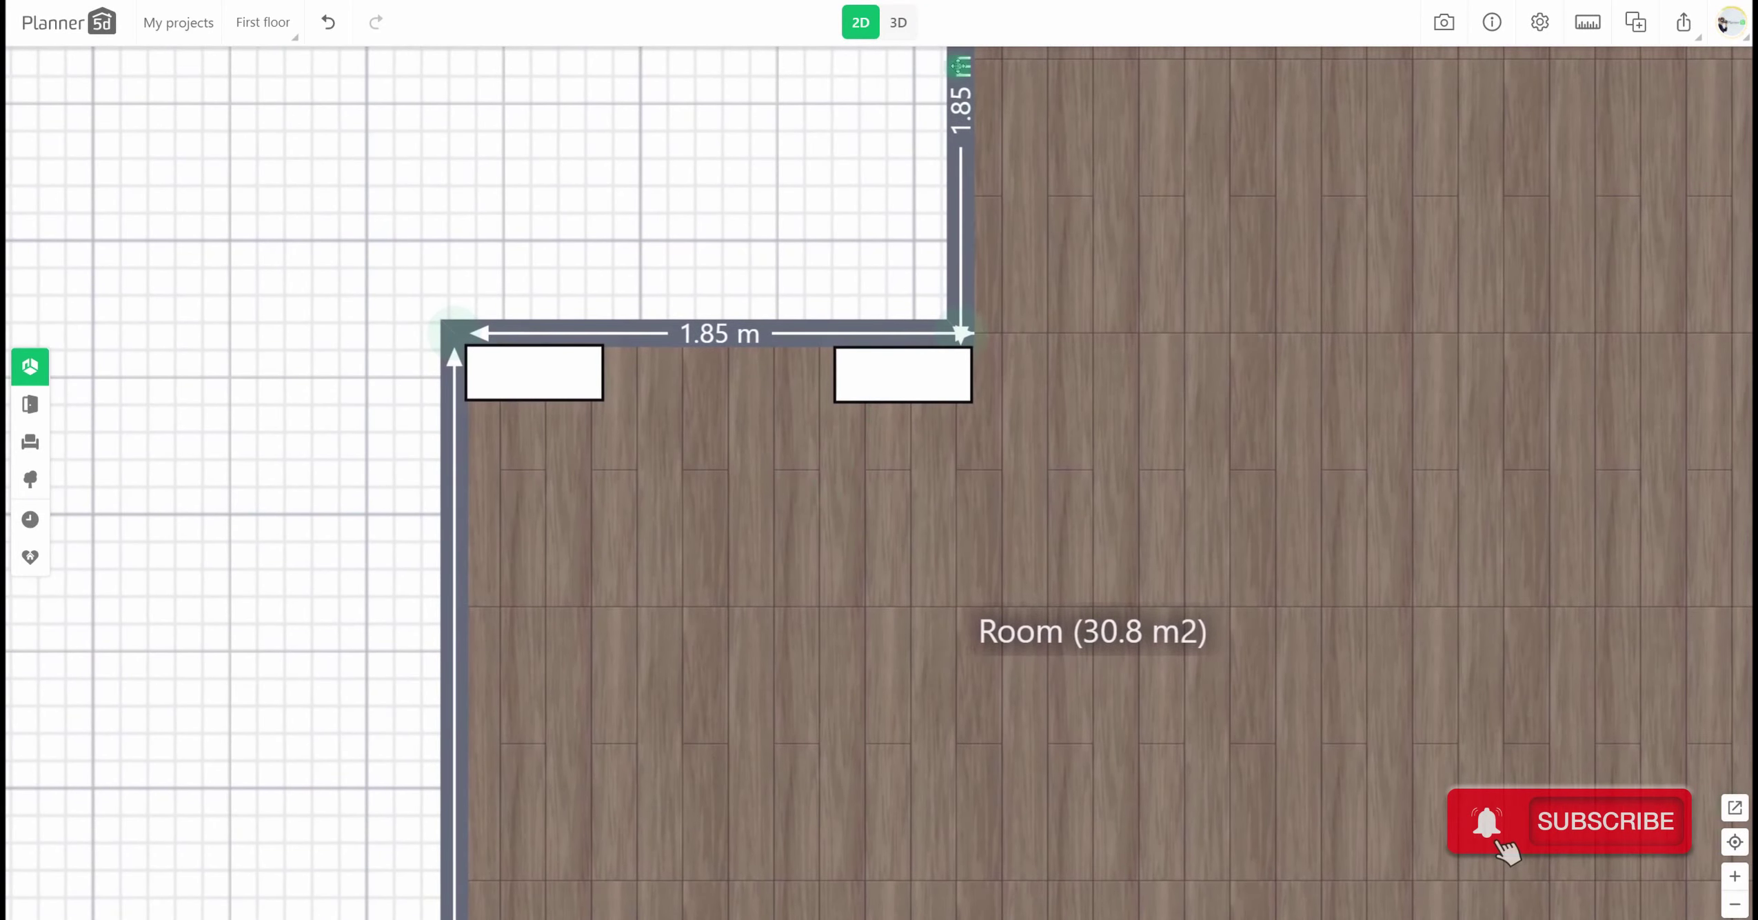
click(898, 22)
click(860, 22)
scroll(737, 513, up, 2)
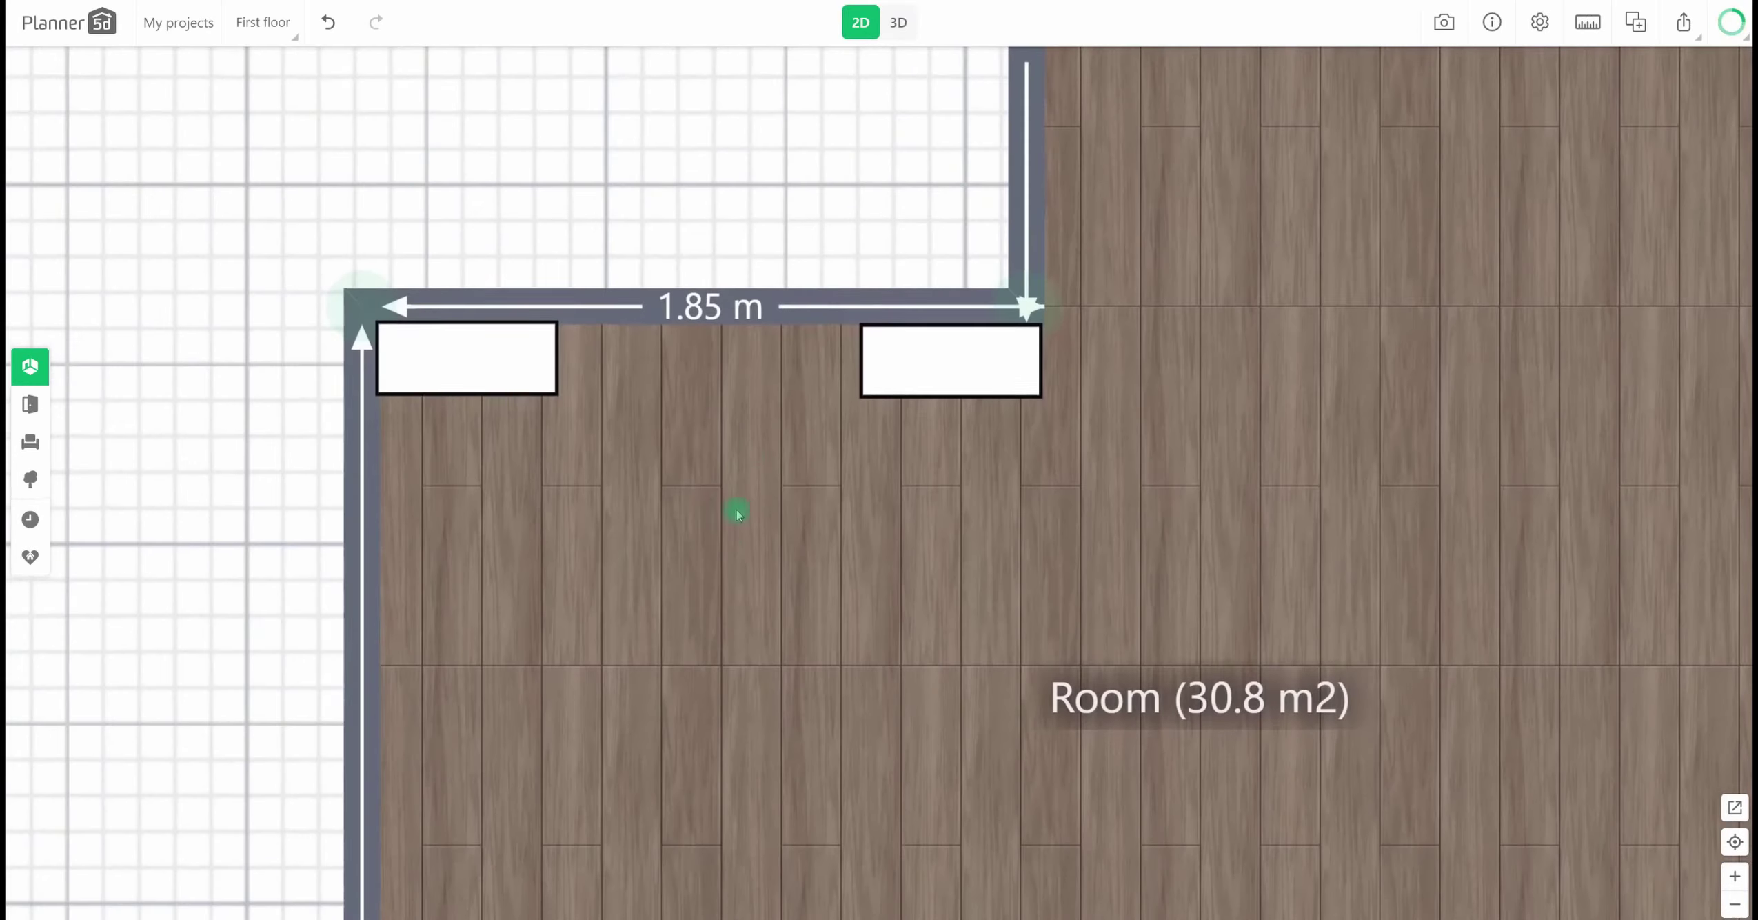
Duplicate the left box and place the copy between the two corner boxes.
click(432, 386)
click(431, 345)
drag(604, 499, 693, 405)
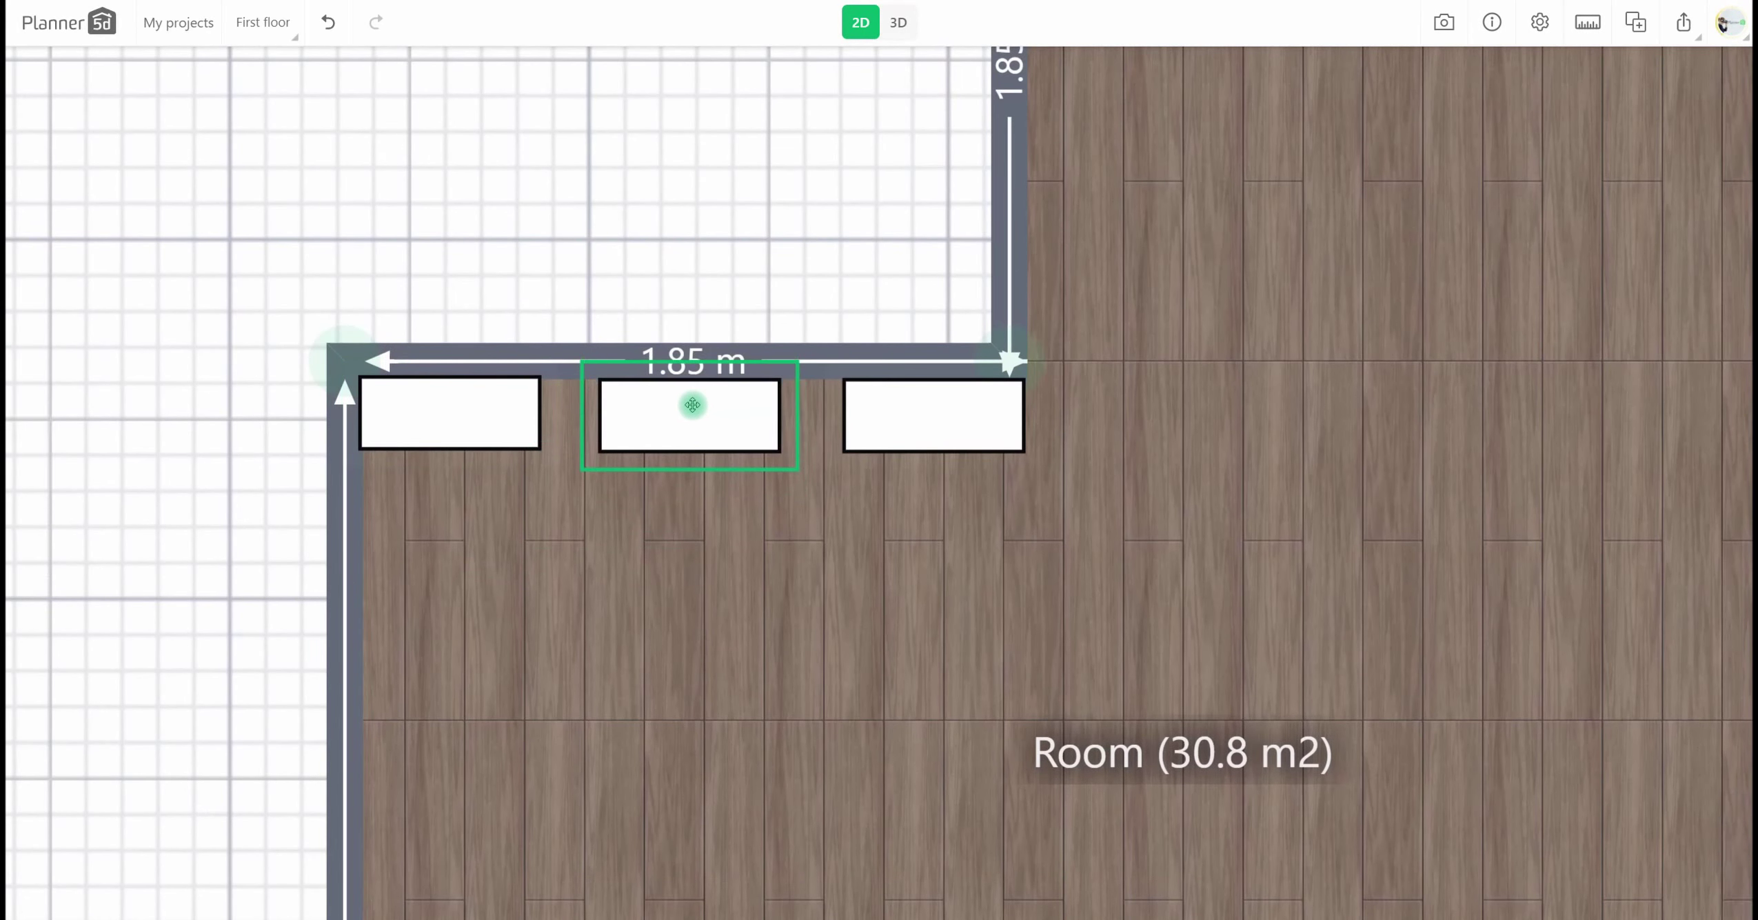
click(645, 898)
Turn the middle box into a 100 cm wide, 4 cm high shelf.
text(100)
click(750, 409)
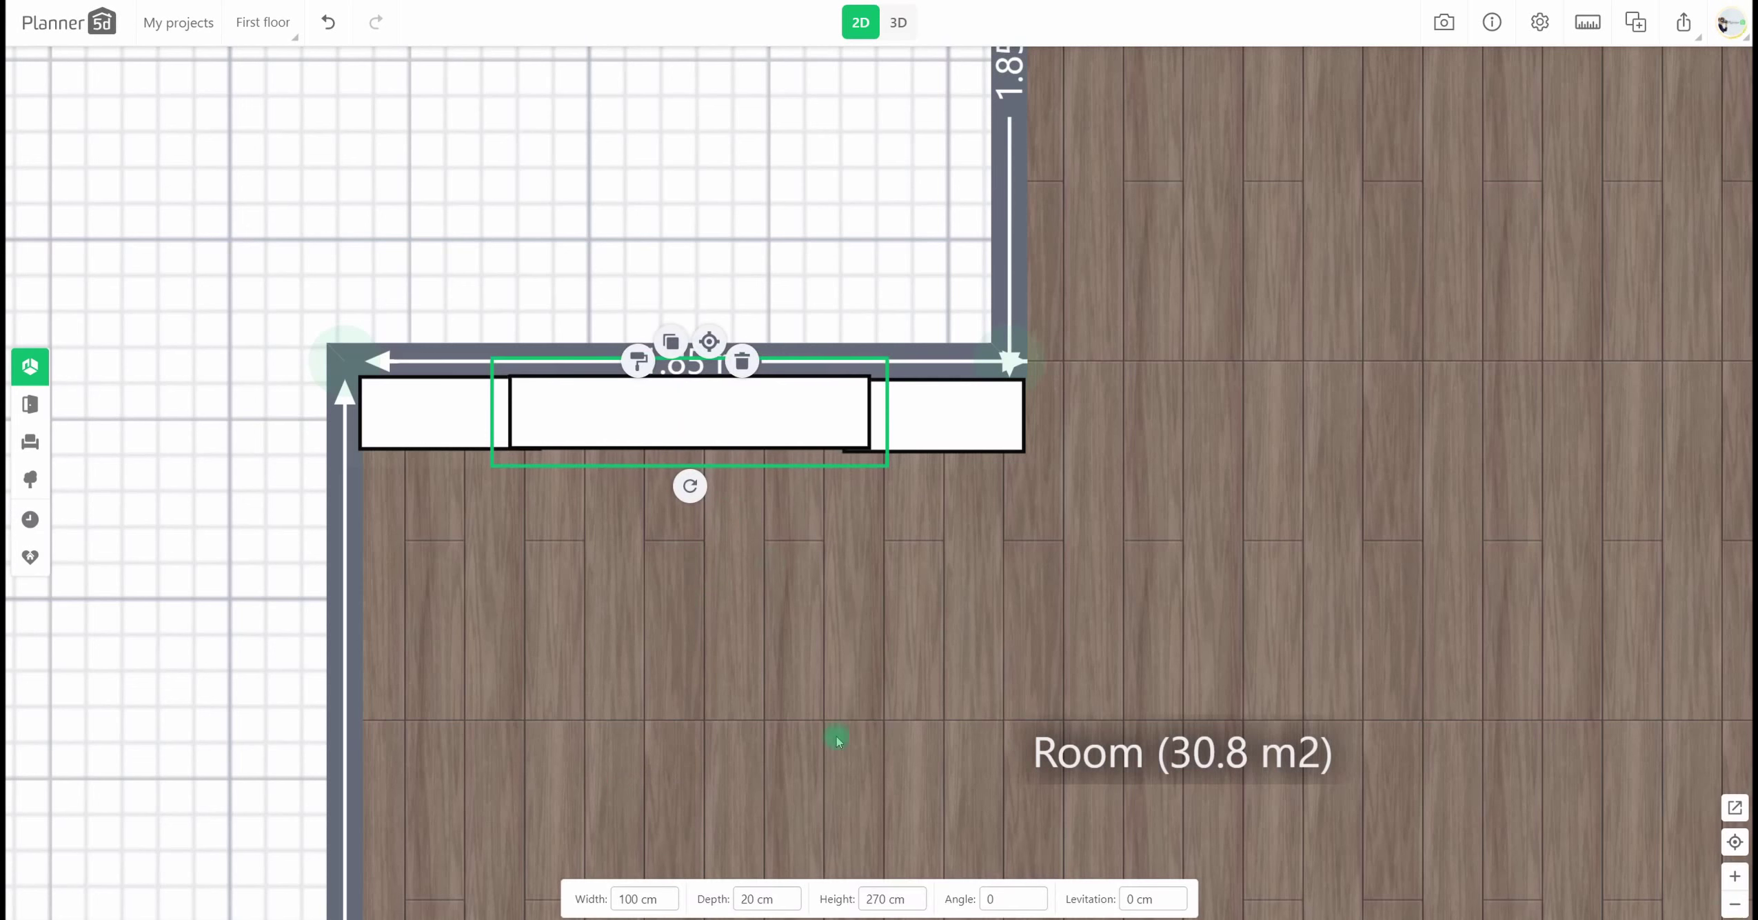
text(4)
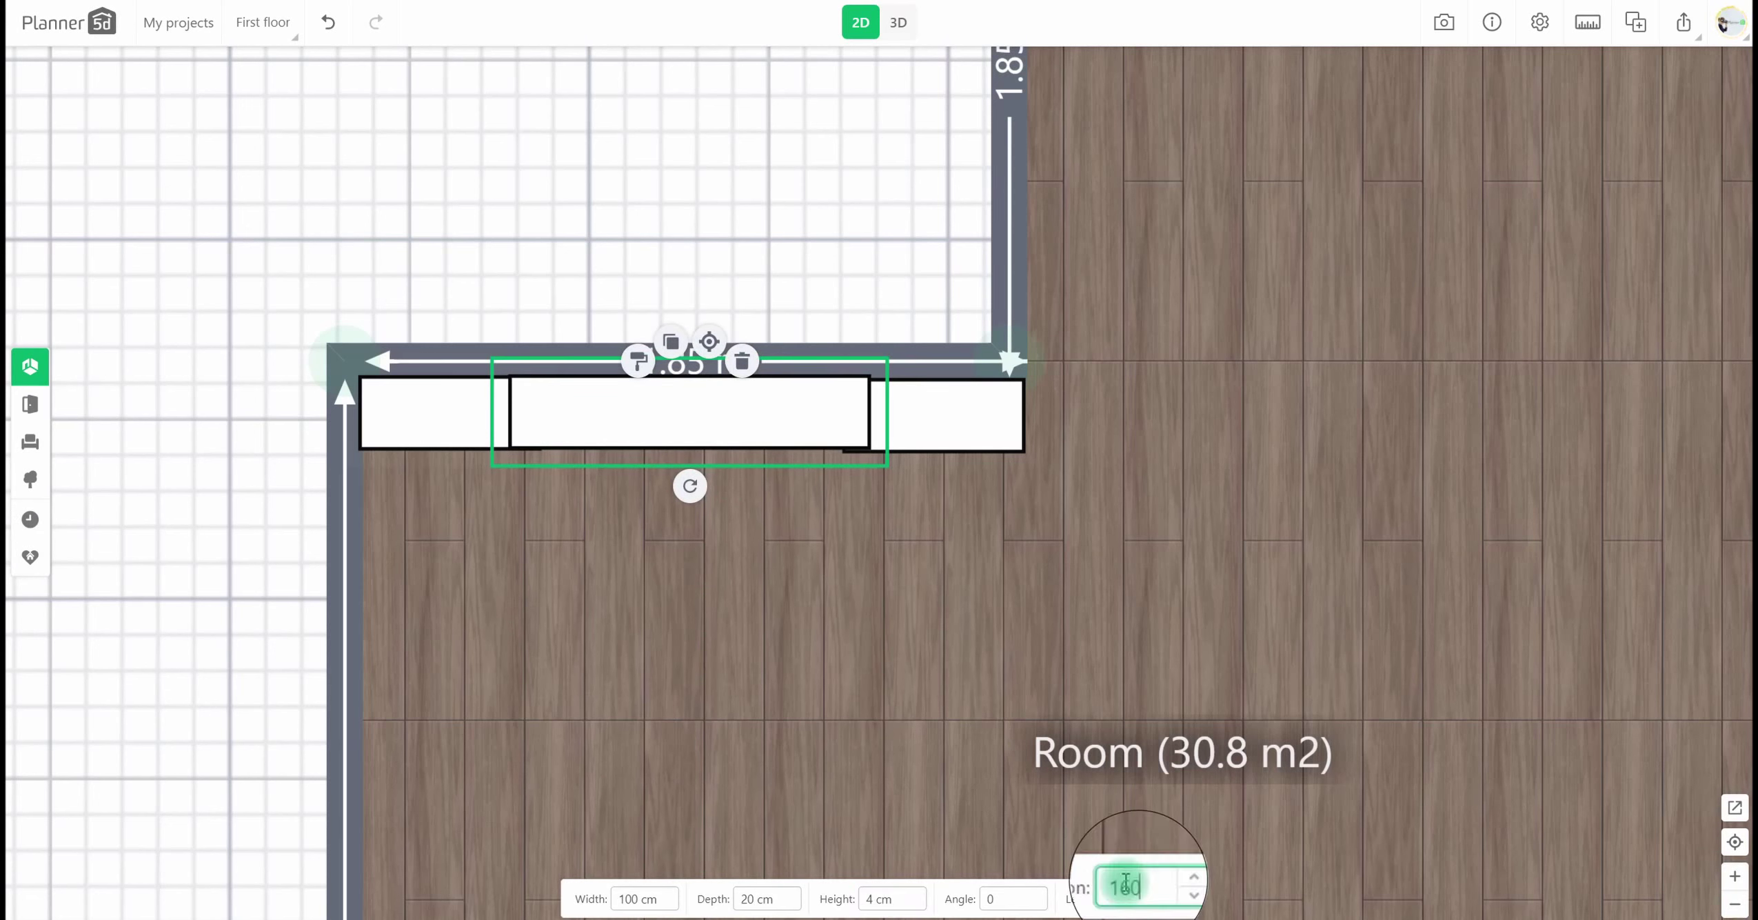
In 3D, select the niche's back wall and open its material options.
click(898, 22)
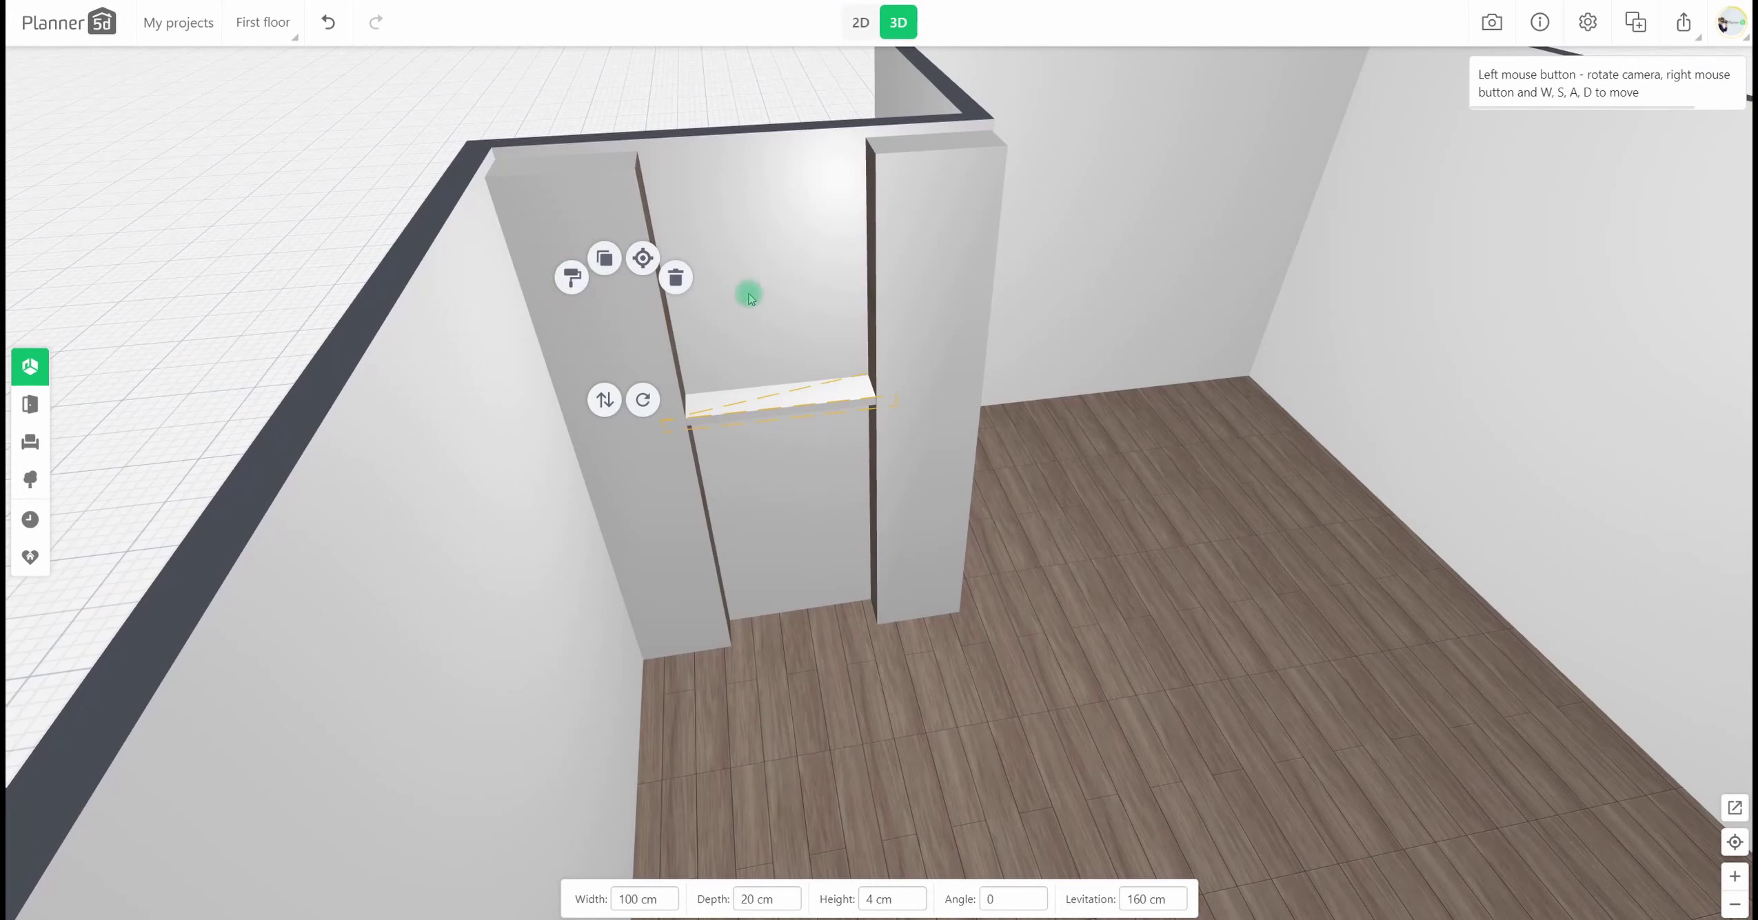
click(750, 297)
click(726, 216)
Apply a dark wood texture to the niche's back wall.
click(67, 574)
click(188, 262)
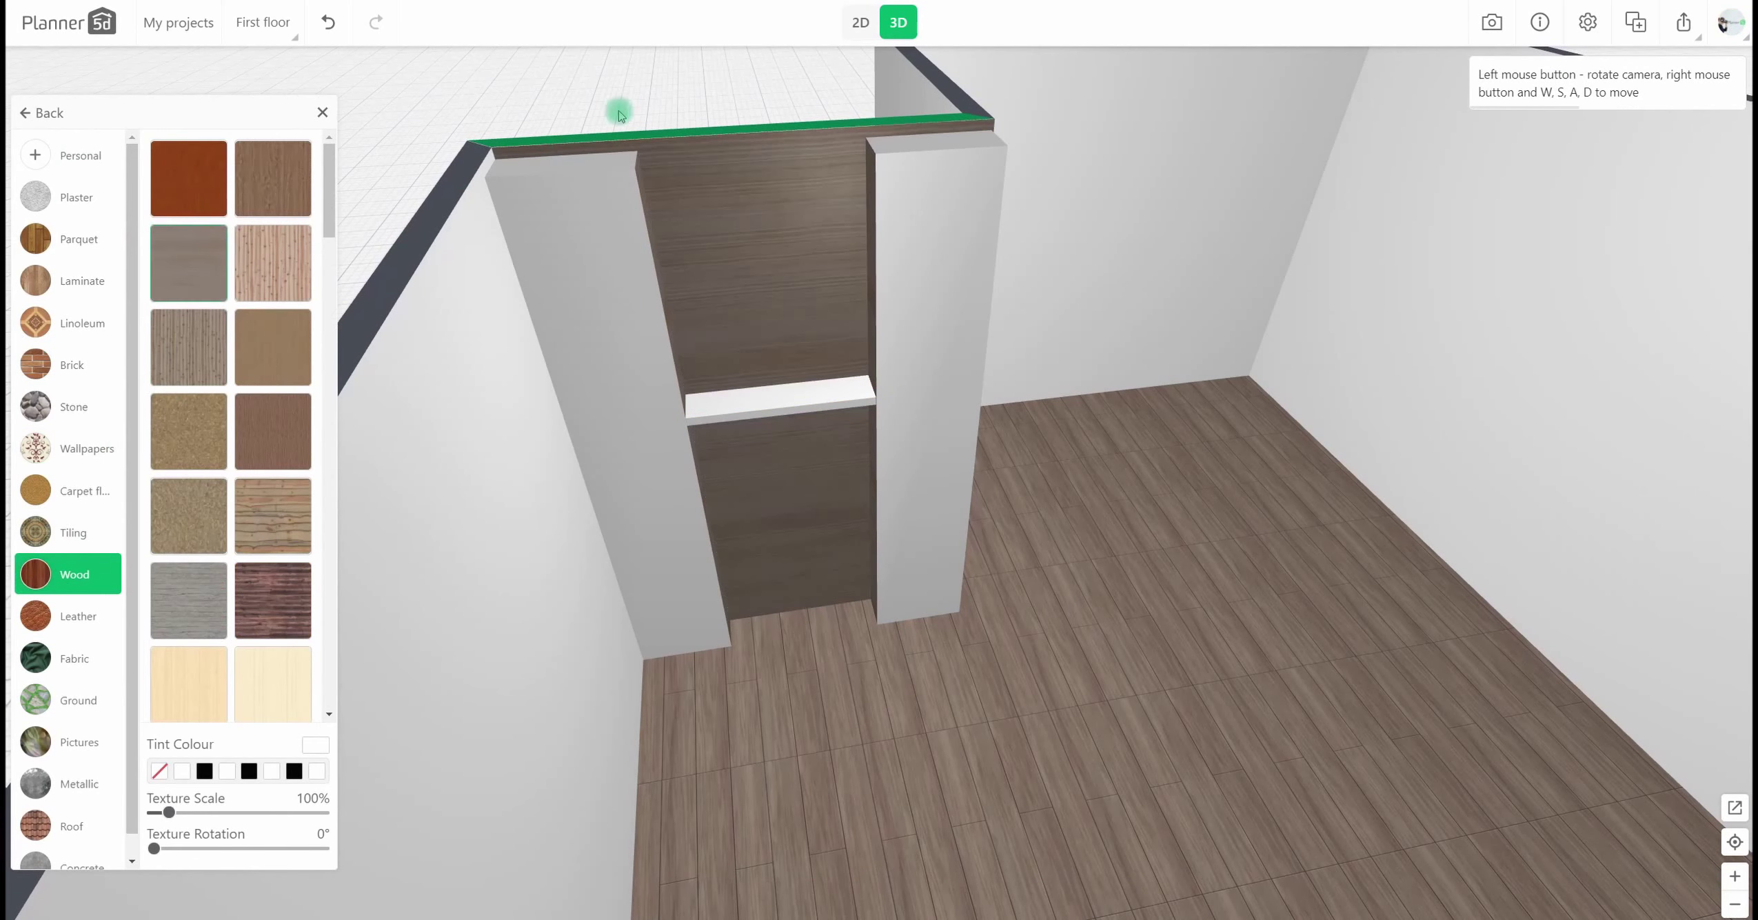
click(861, 22)
Position the copied shelf against the back wall and set its levitation to 106 cm.
mouse_move(726, 408)
mouse_down()
mouse_move(836, 518)
mouse_move(700, 401)
mouse_move(793, 508)
mouse_move(687, 399)
mouse_up()
key(BackSpace)
text(60)
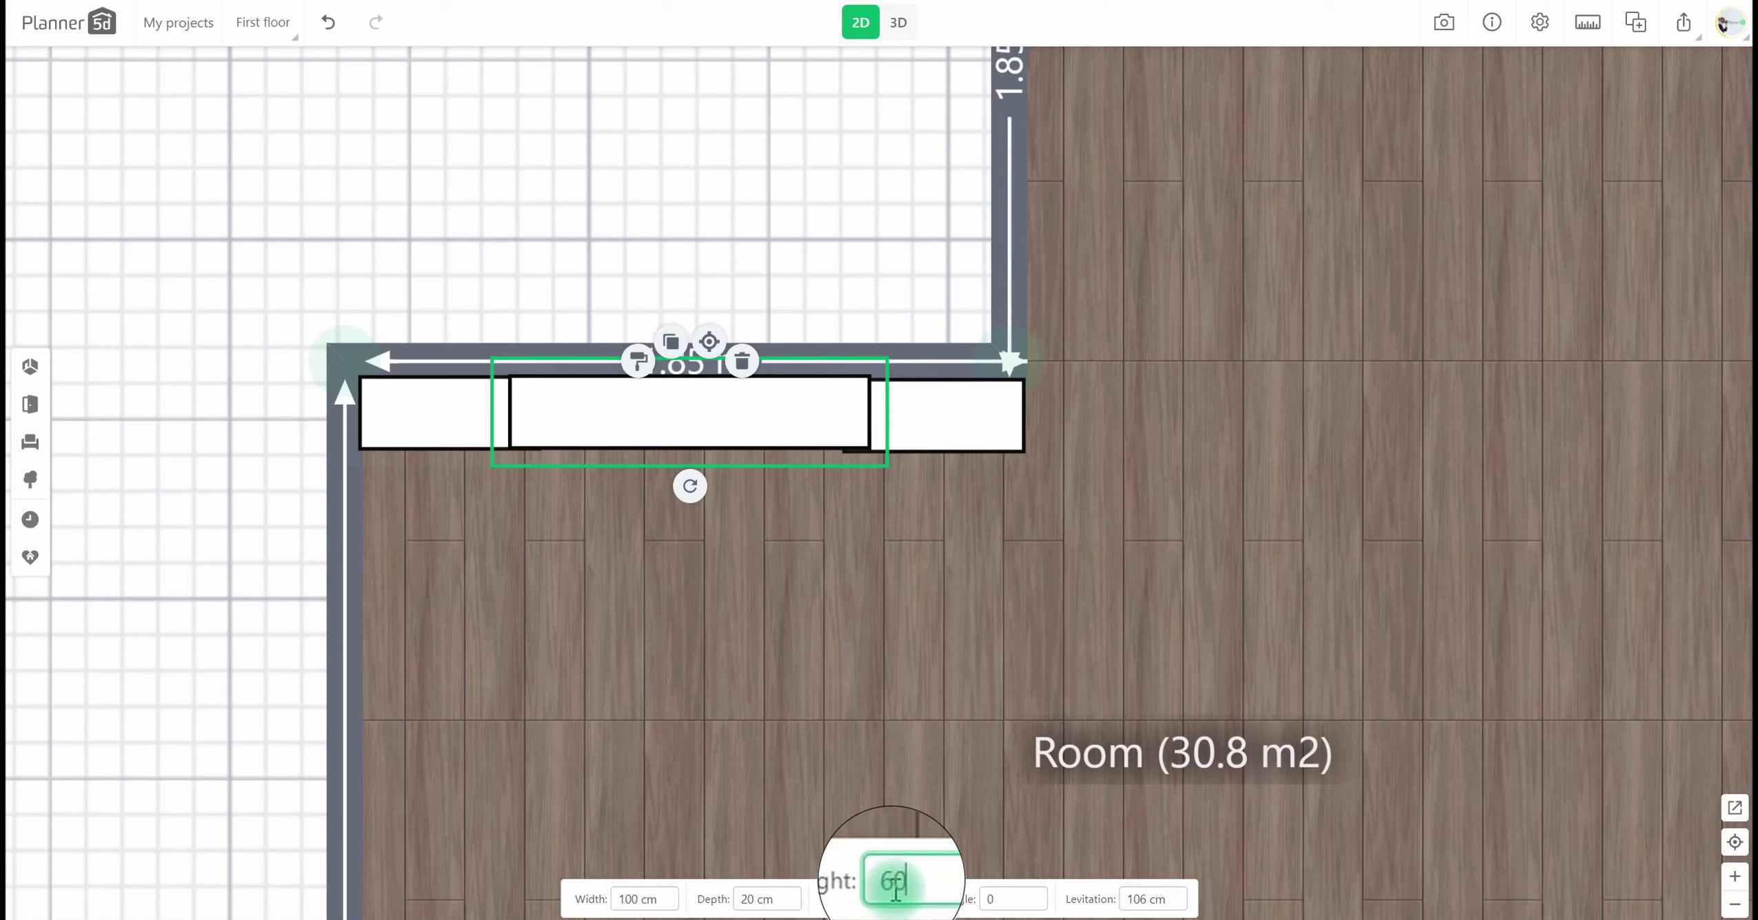
Apply a wood texture to the niche's base block, then nudge the shelving into place.
click(898, 22)
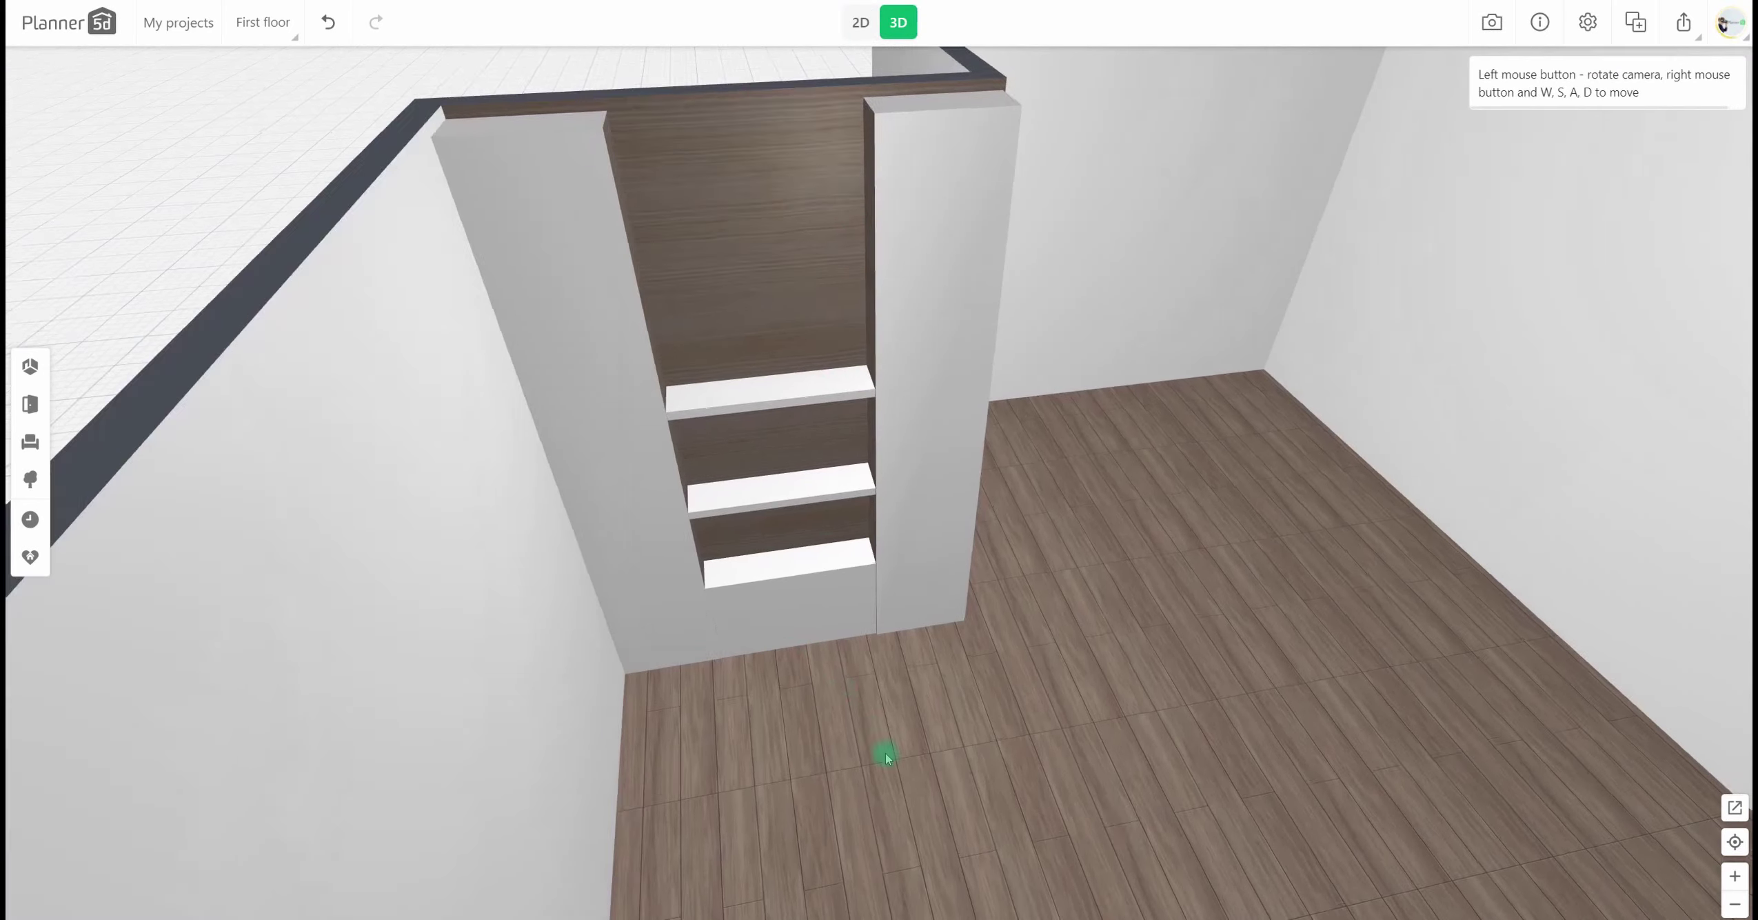
scroll(887, 758, up, 5)
click(786, 594)
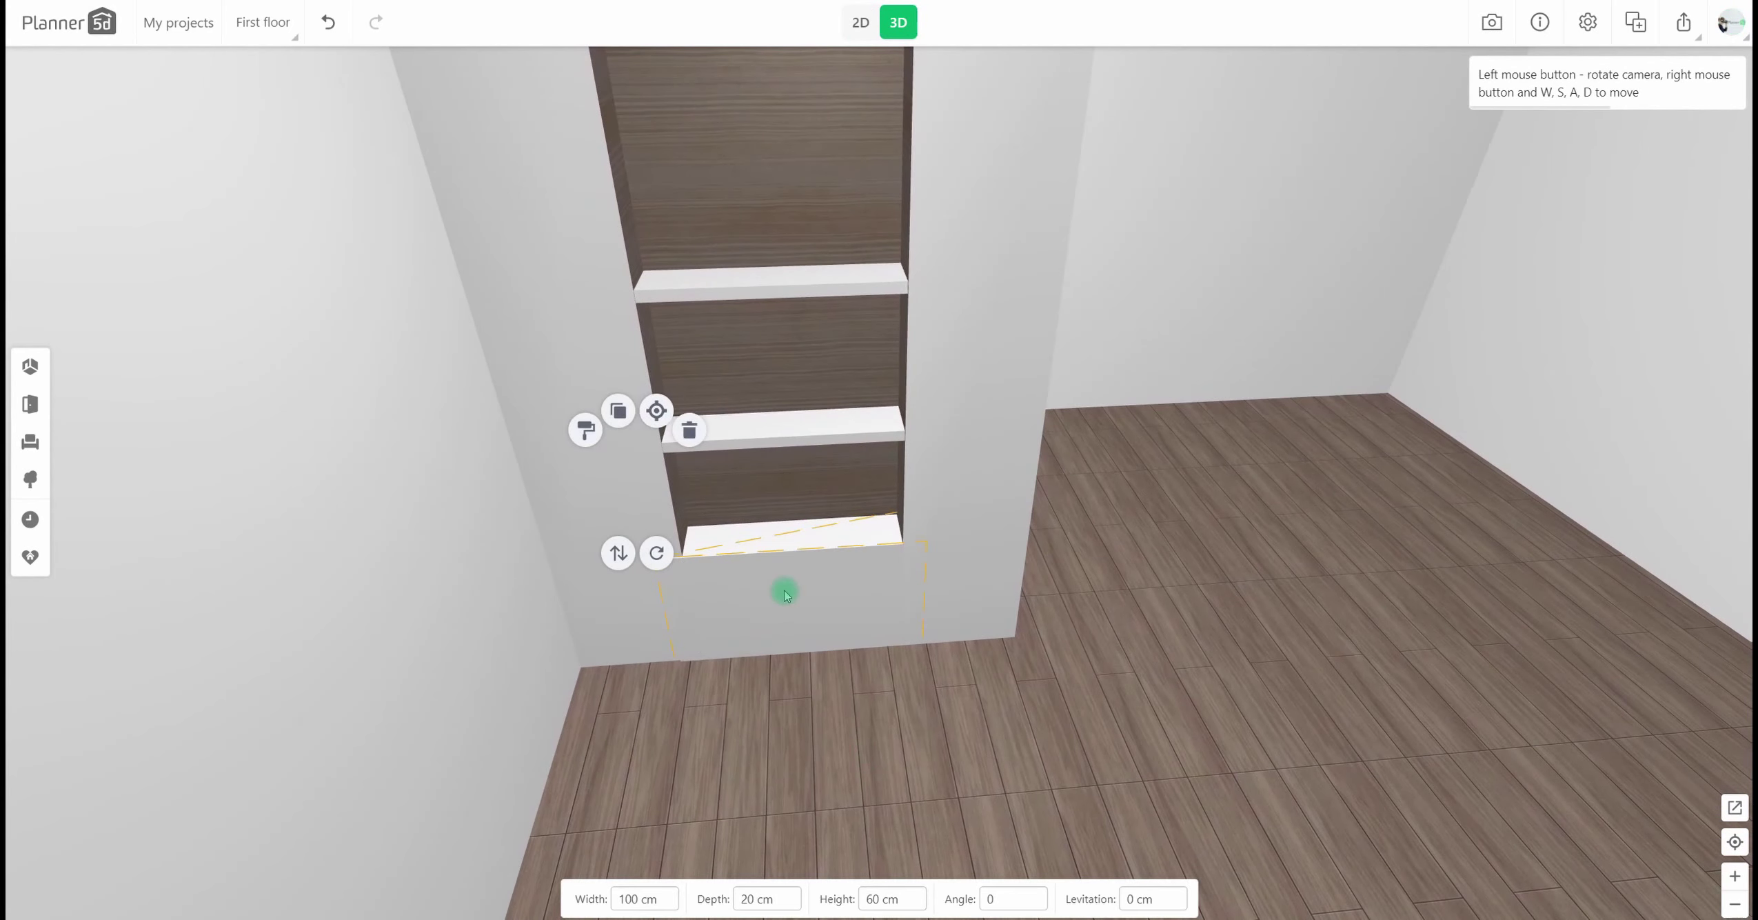
click(584, 434)
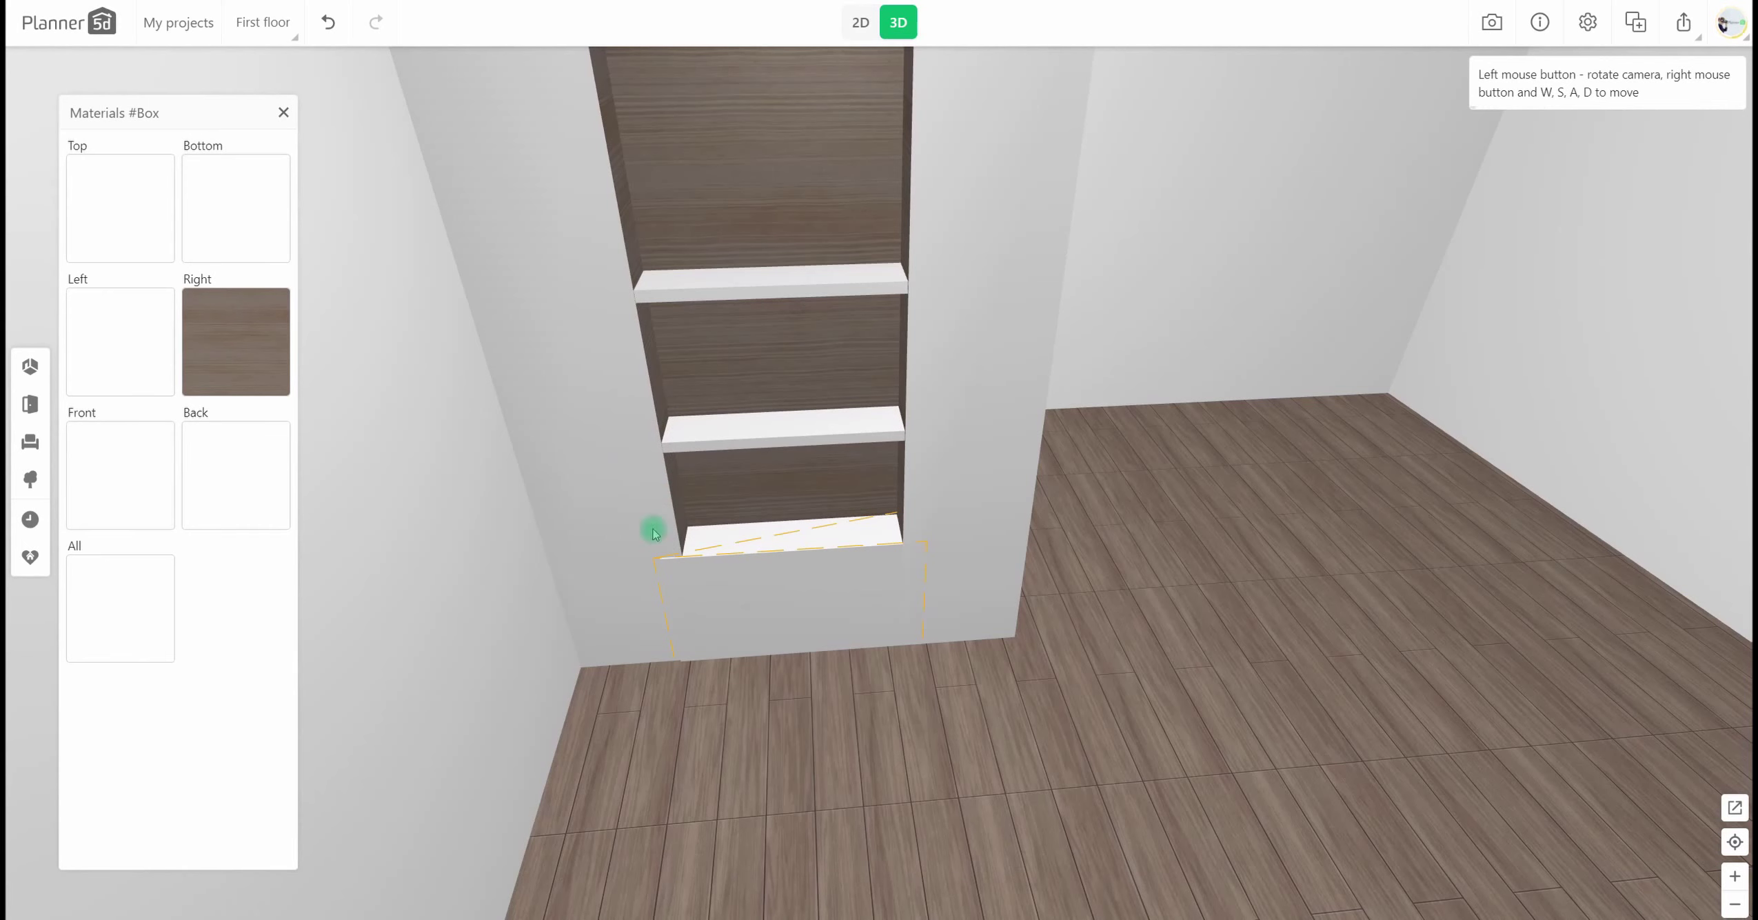
click(236, 341)
click(41, 112)
click(236, 207)
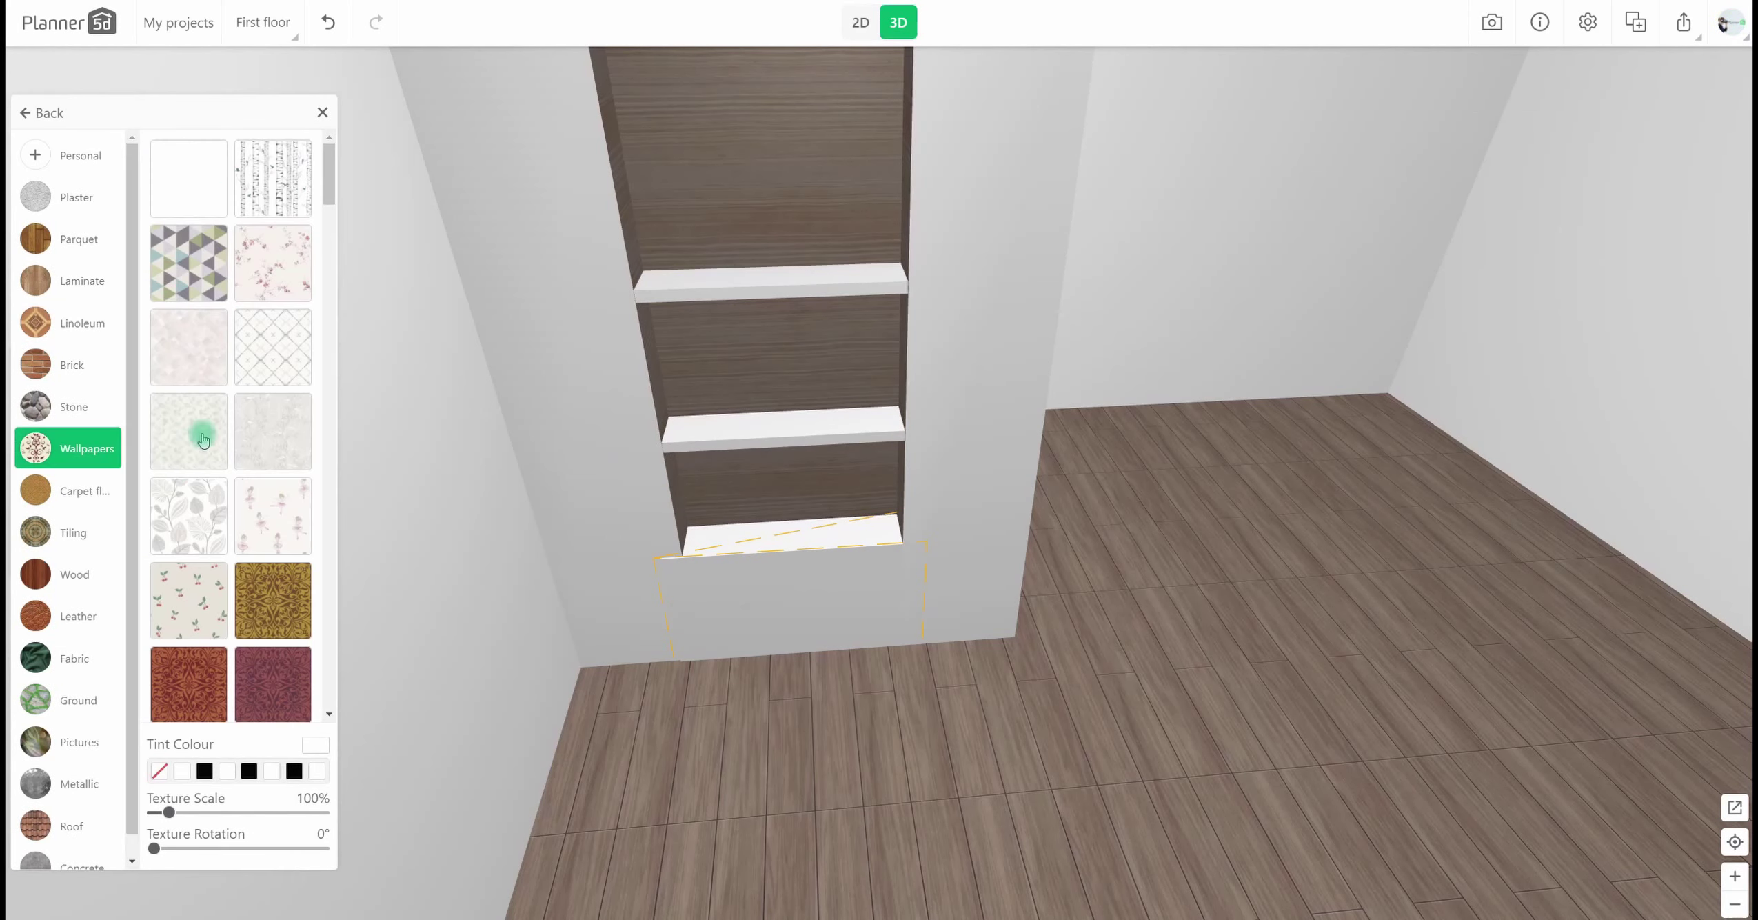
click(88, 575)
click(956, 788)
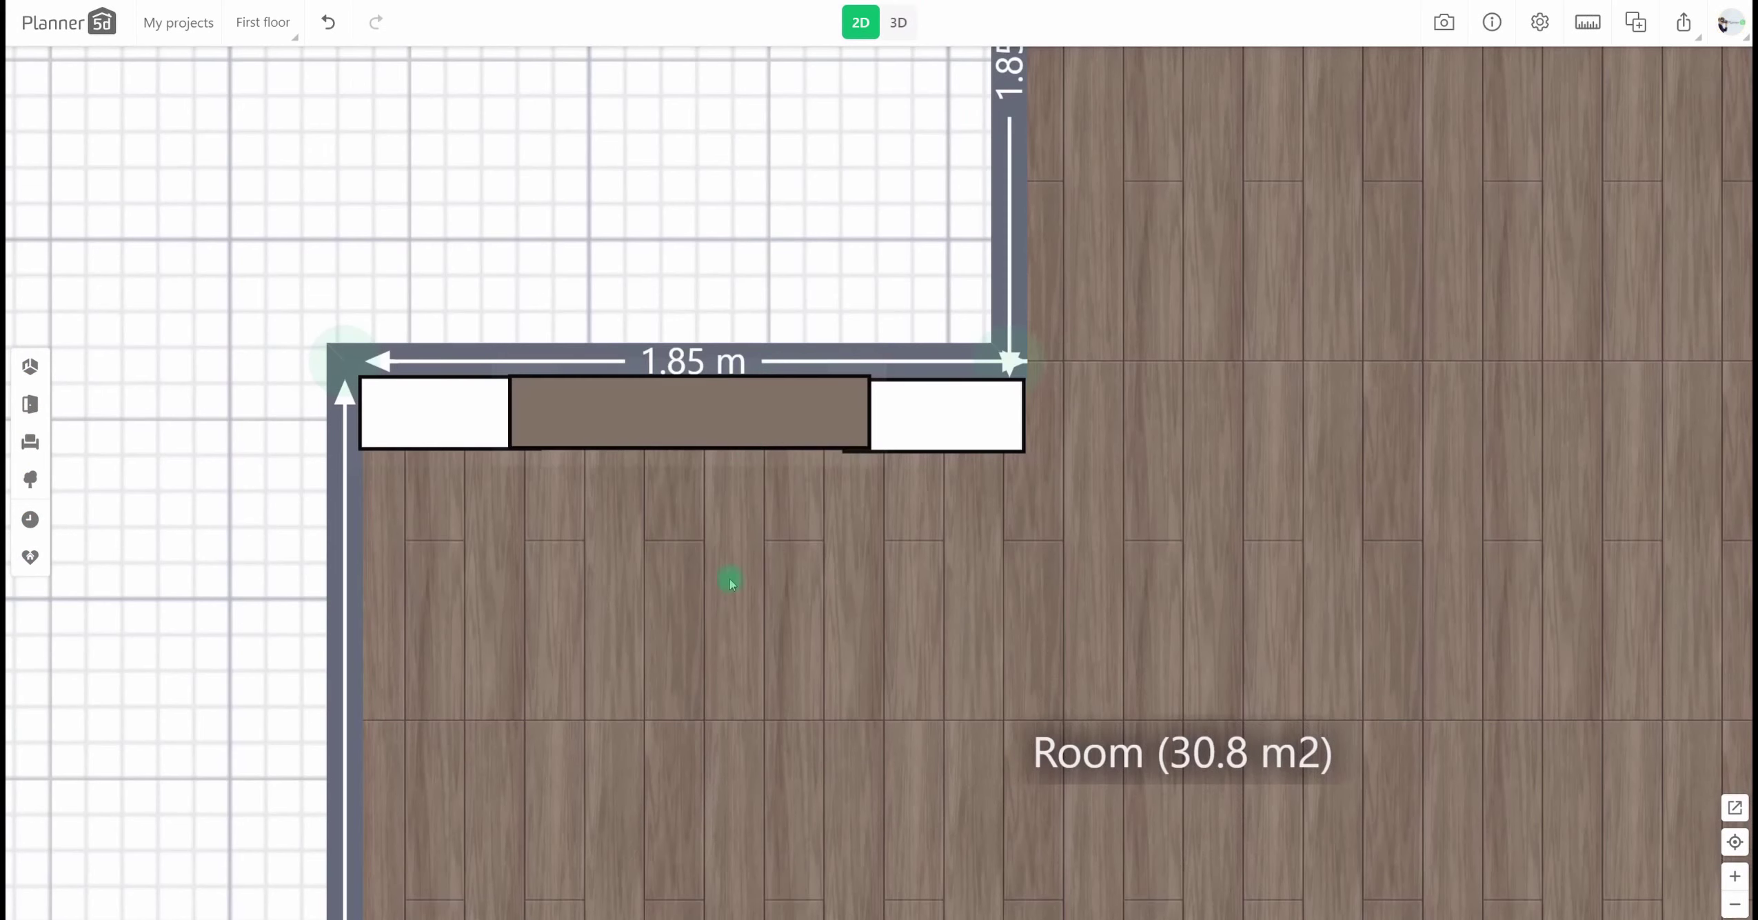
click(689, 407)
drag(689, 407, 687, 390)
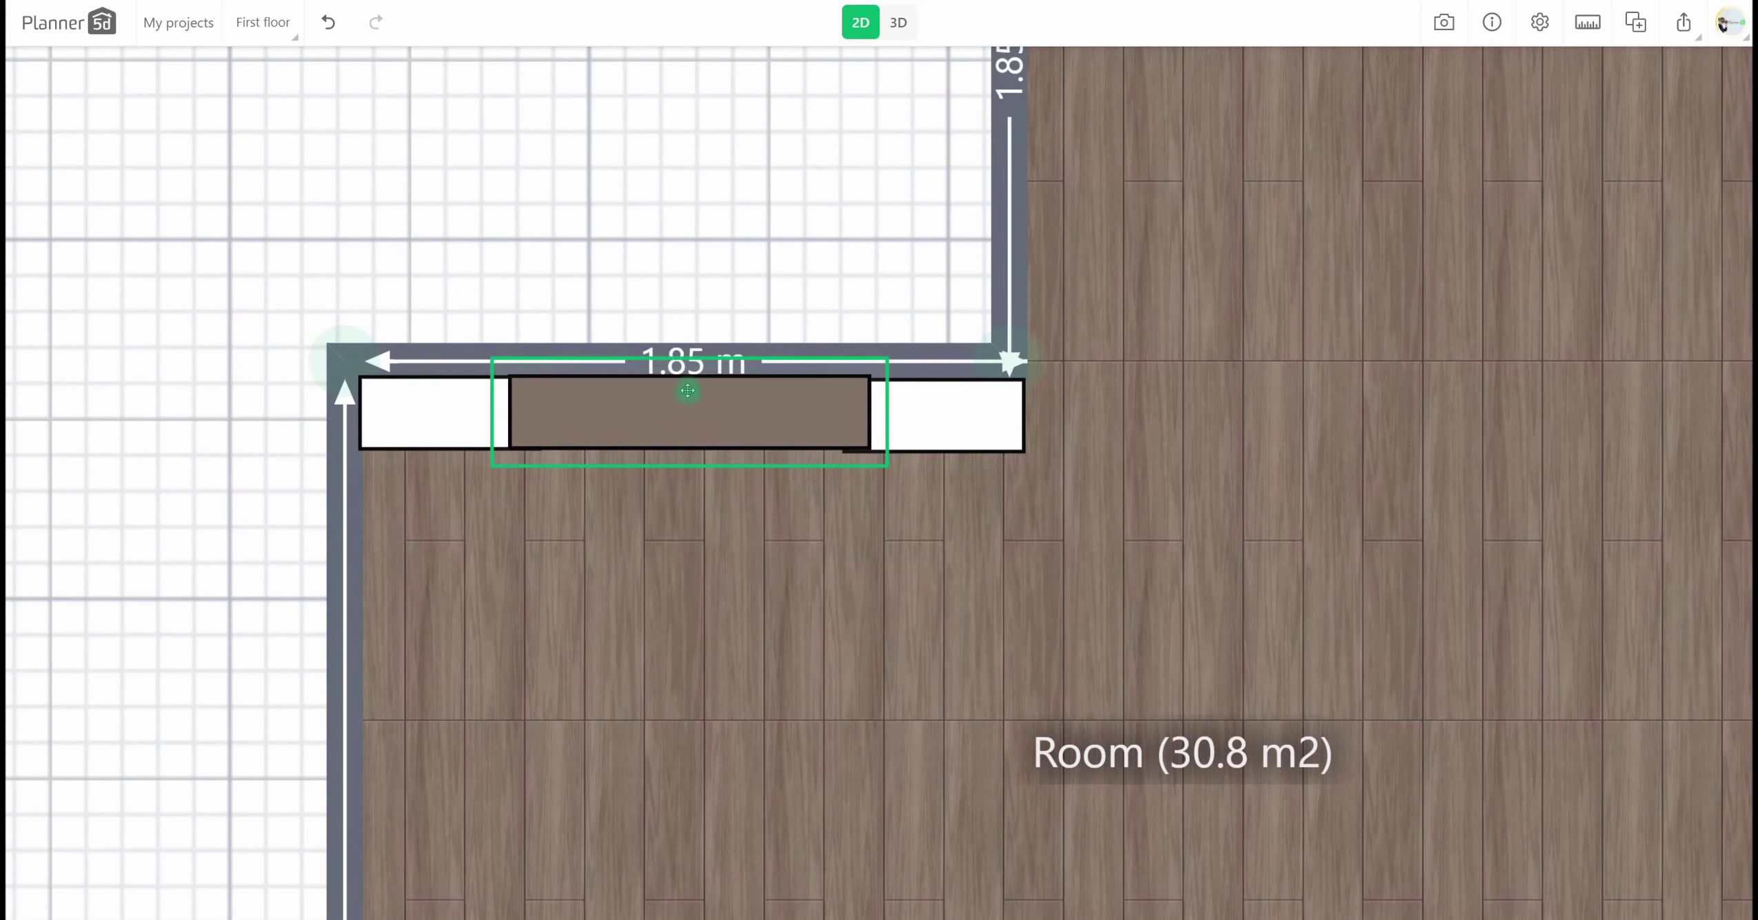
Edit the bookshelf's elevation and orbit the 3D view around the shelving cabinet.
click(1130, 898)
click(898, 23)
drag(1149, 718, 884, 669)
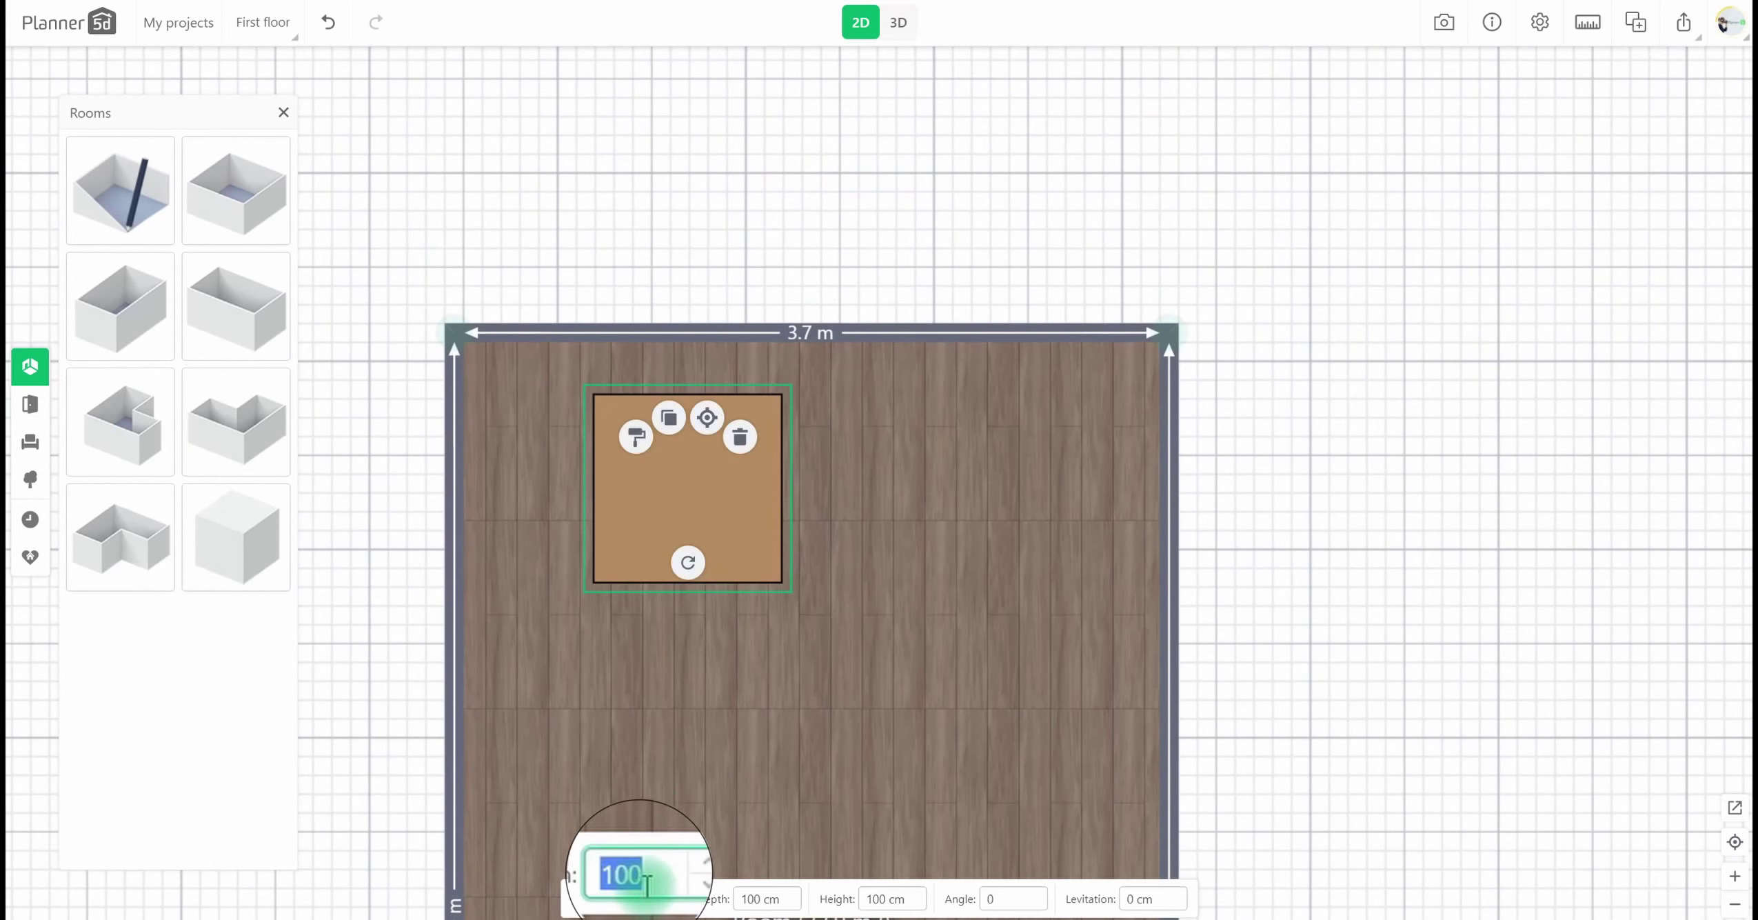
Give the strip 35 cm depth and 10 cm height and push it against the top wall.
click(765, 898)
text(35)
click(889, 899)
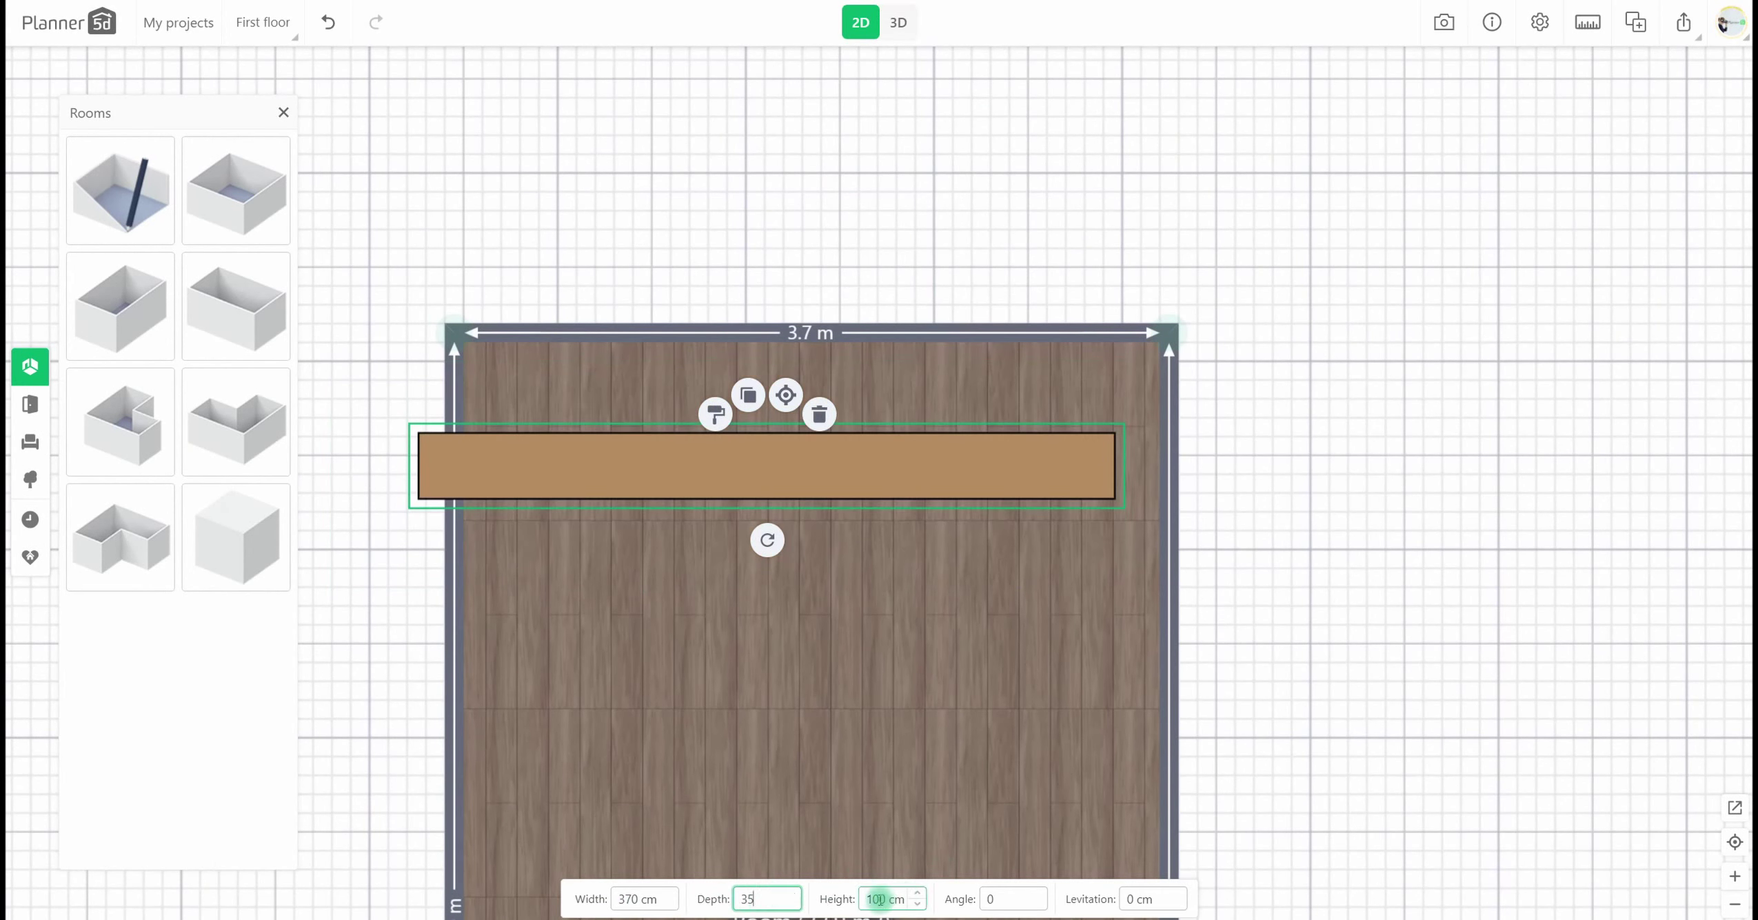
drag(888, 468, 933, 377)
click(765, 898)
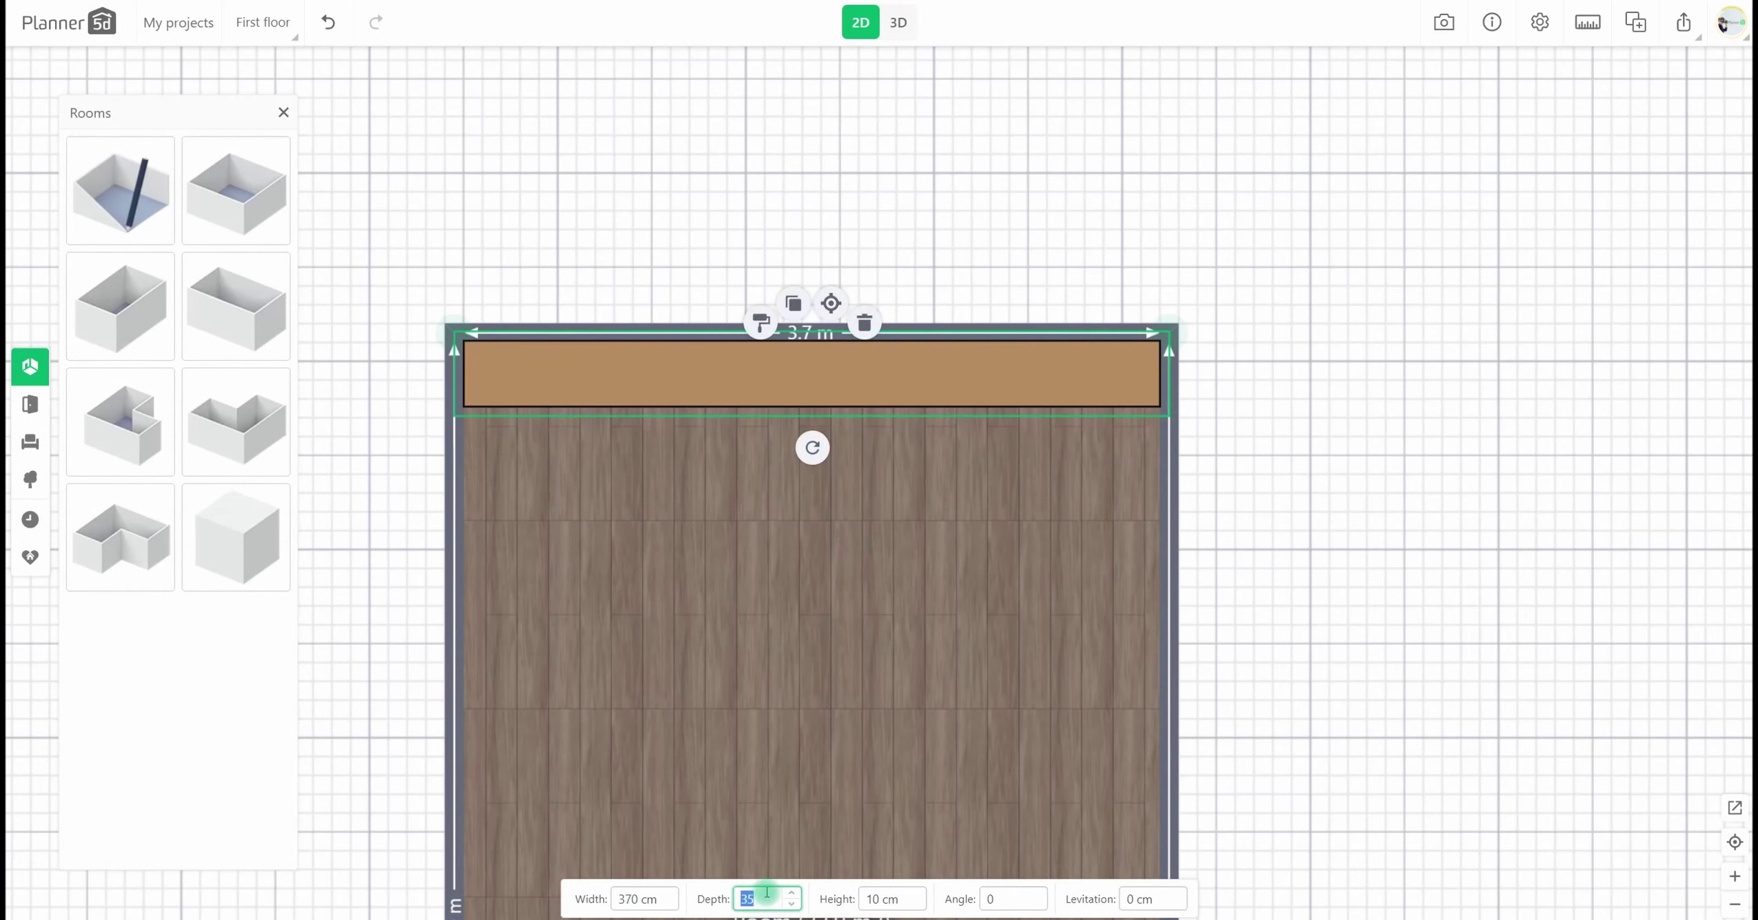
click(942, 352)
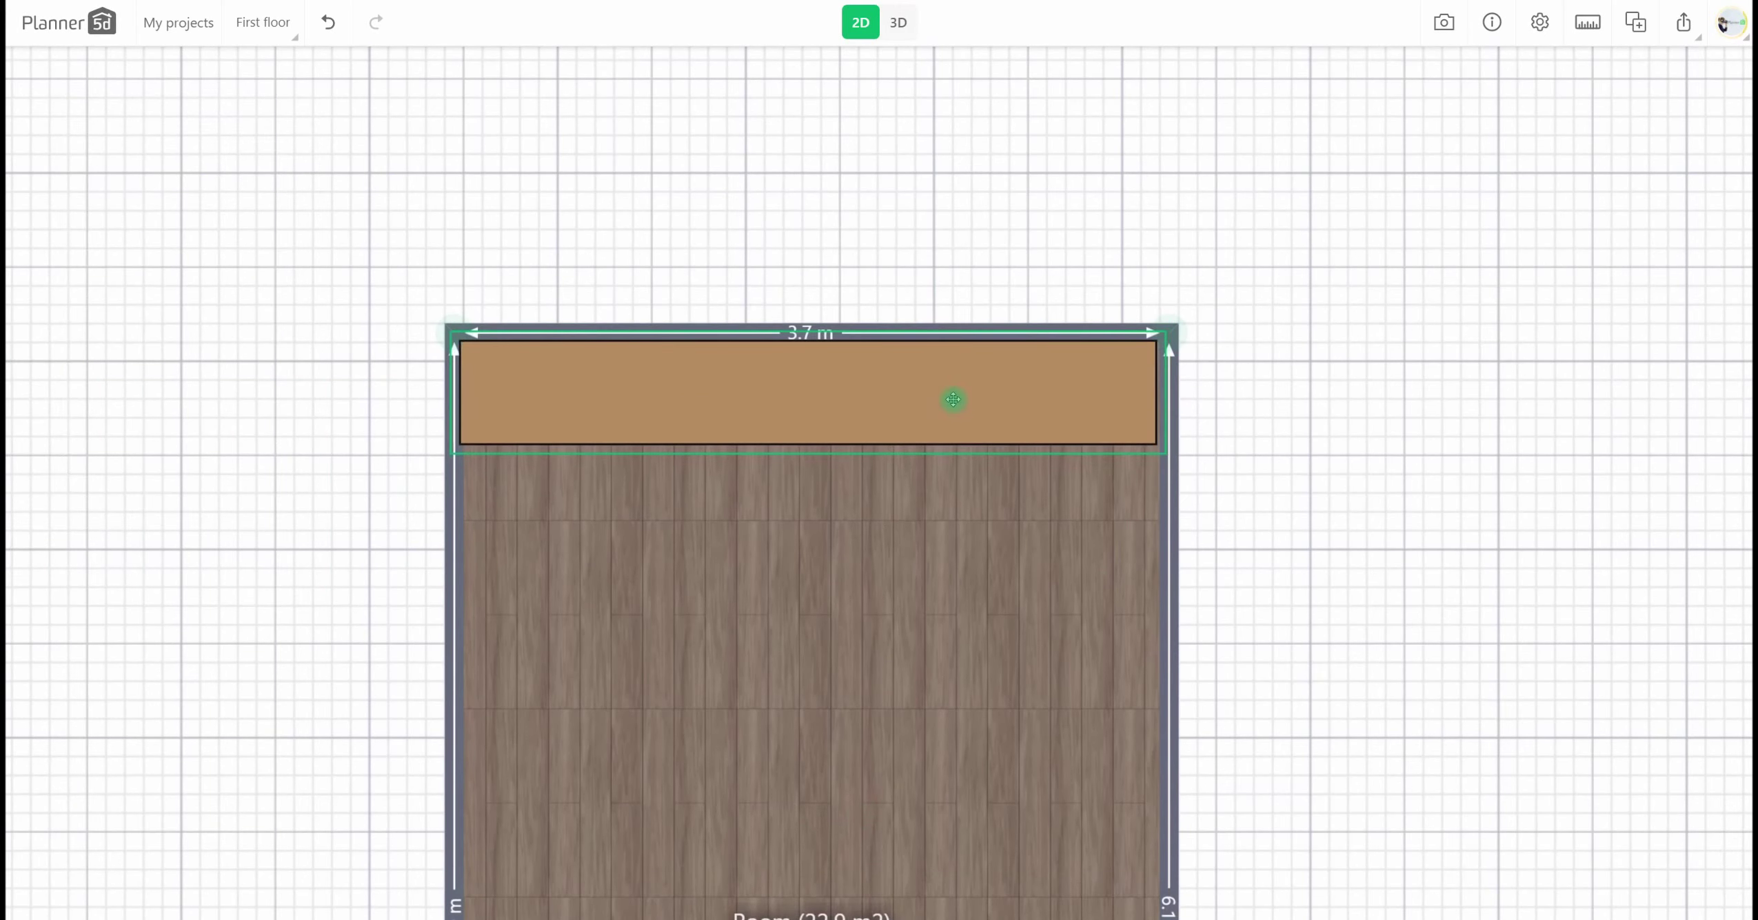
Select the plinth in 3D and change its material settings.
click(900, 22)
click(710, 612)
click(490, 448)
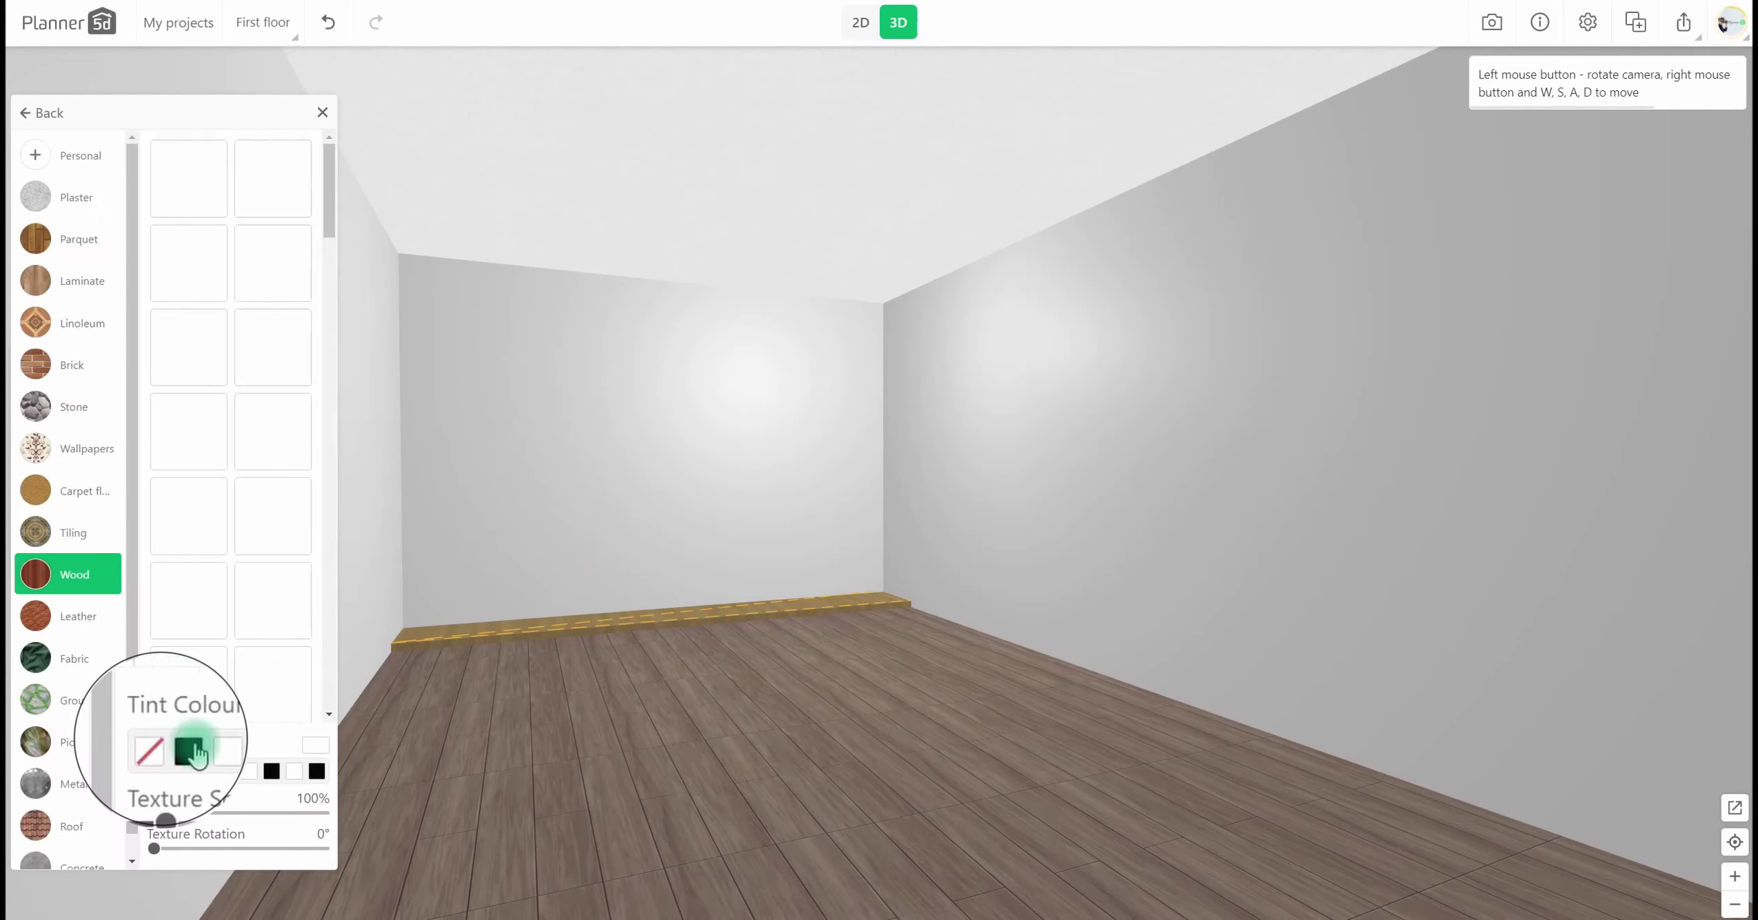
click(861, 26)
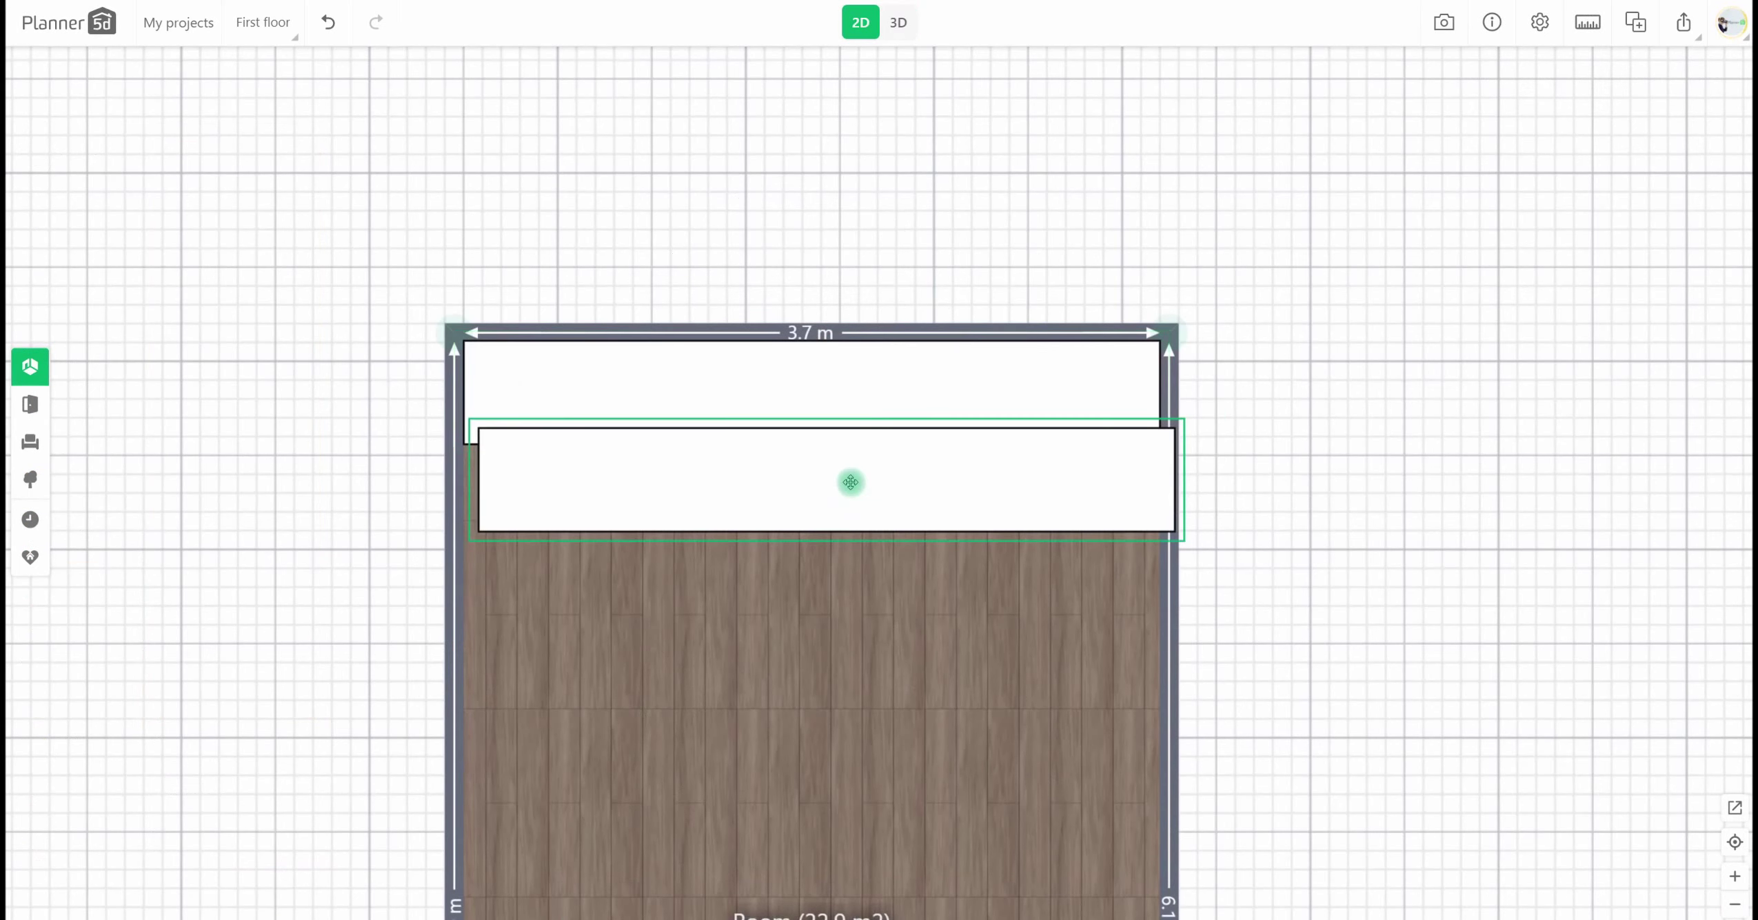
Shape the copy into a 60×5 cm, 270 cm-tall divider rotated 90° and place dividers along the band.
text(60)
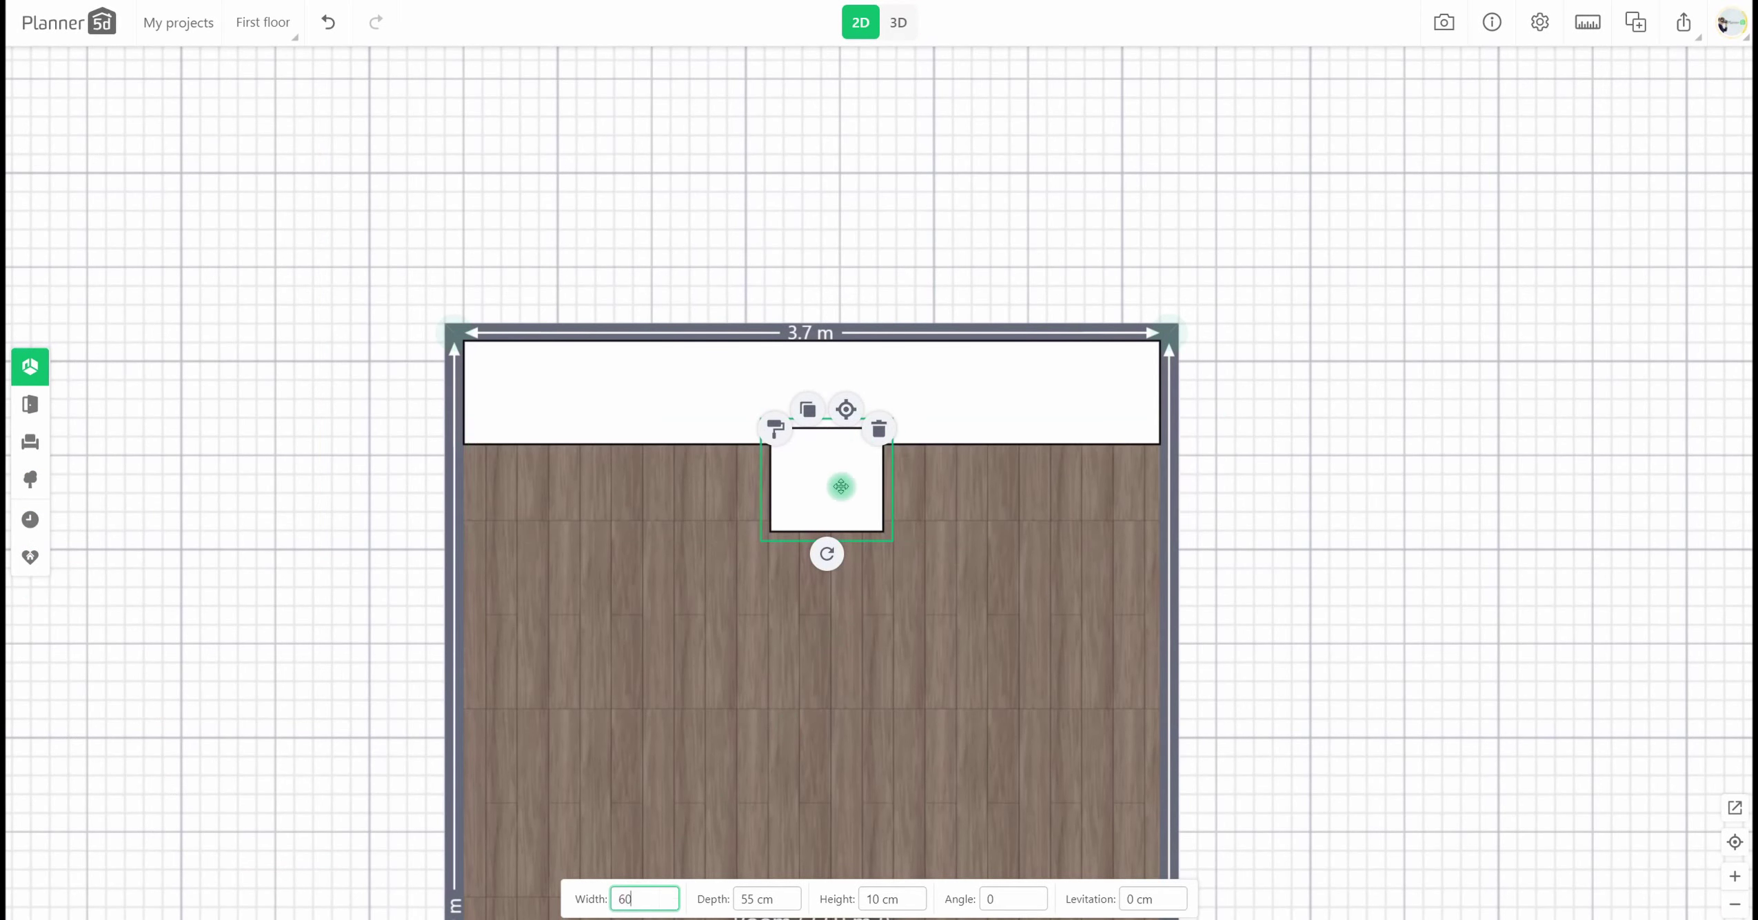
text(5)
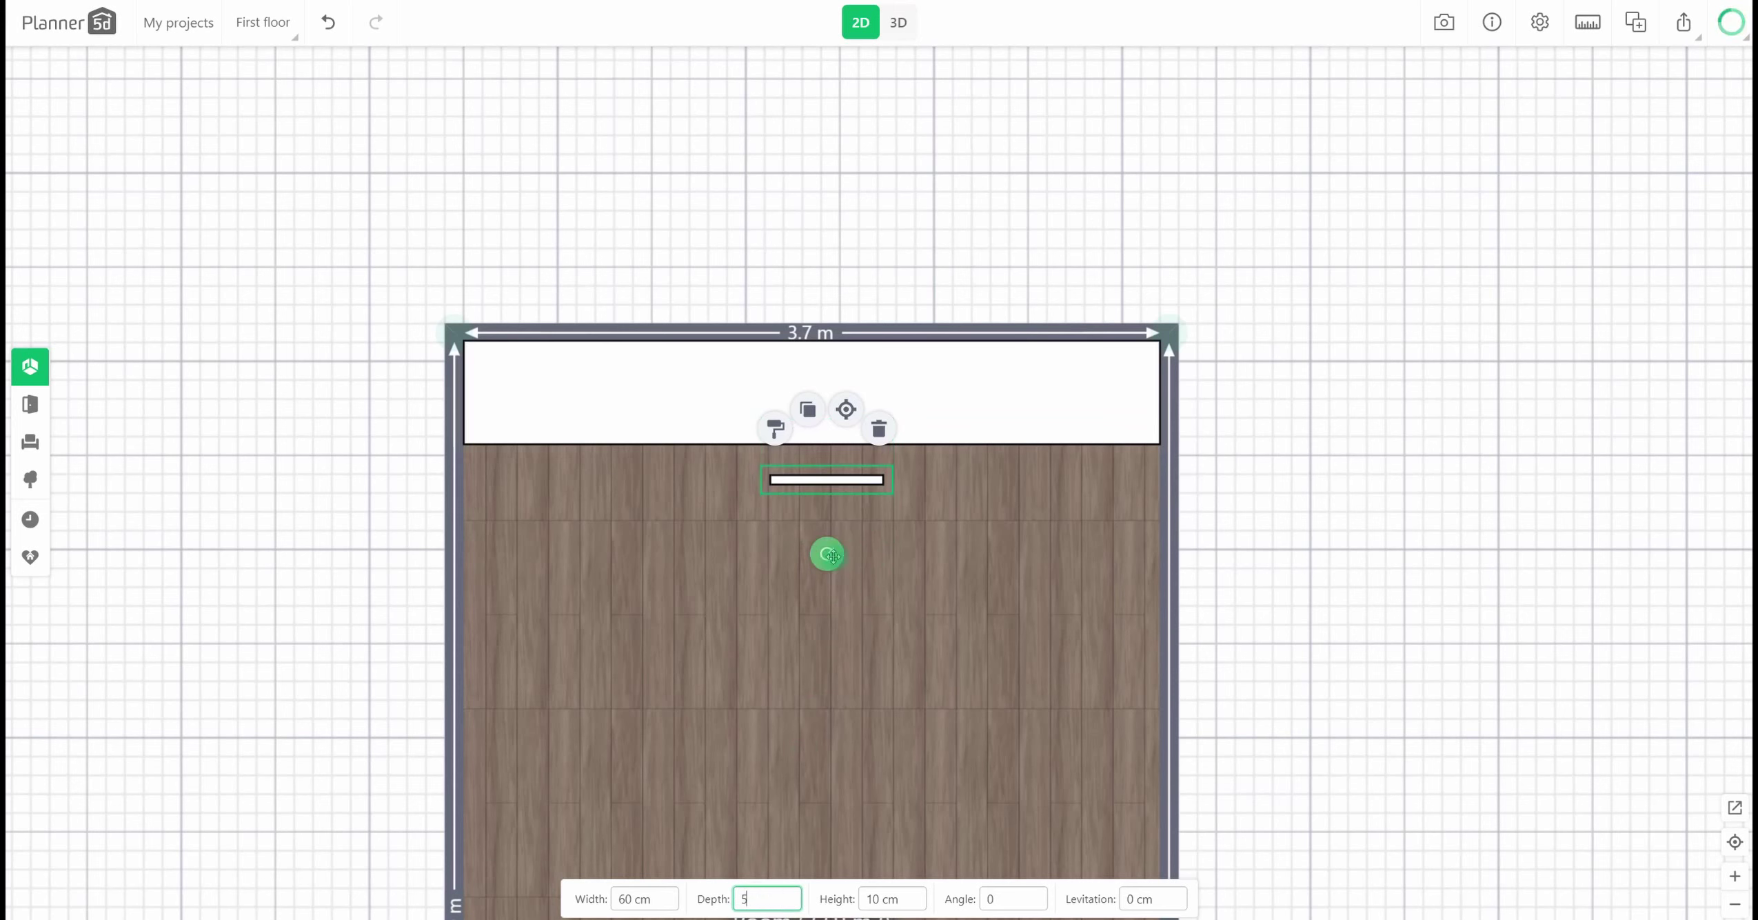
click(827, 554)
mouse_move(827, 482)
mouse_down()
mouse_move(1155, 404)
mouse_move(1014, 462)
mouse_up()
click(882, 896)
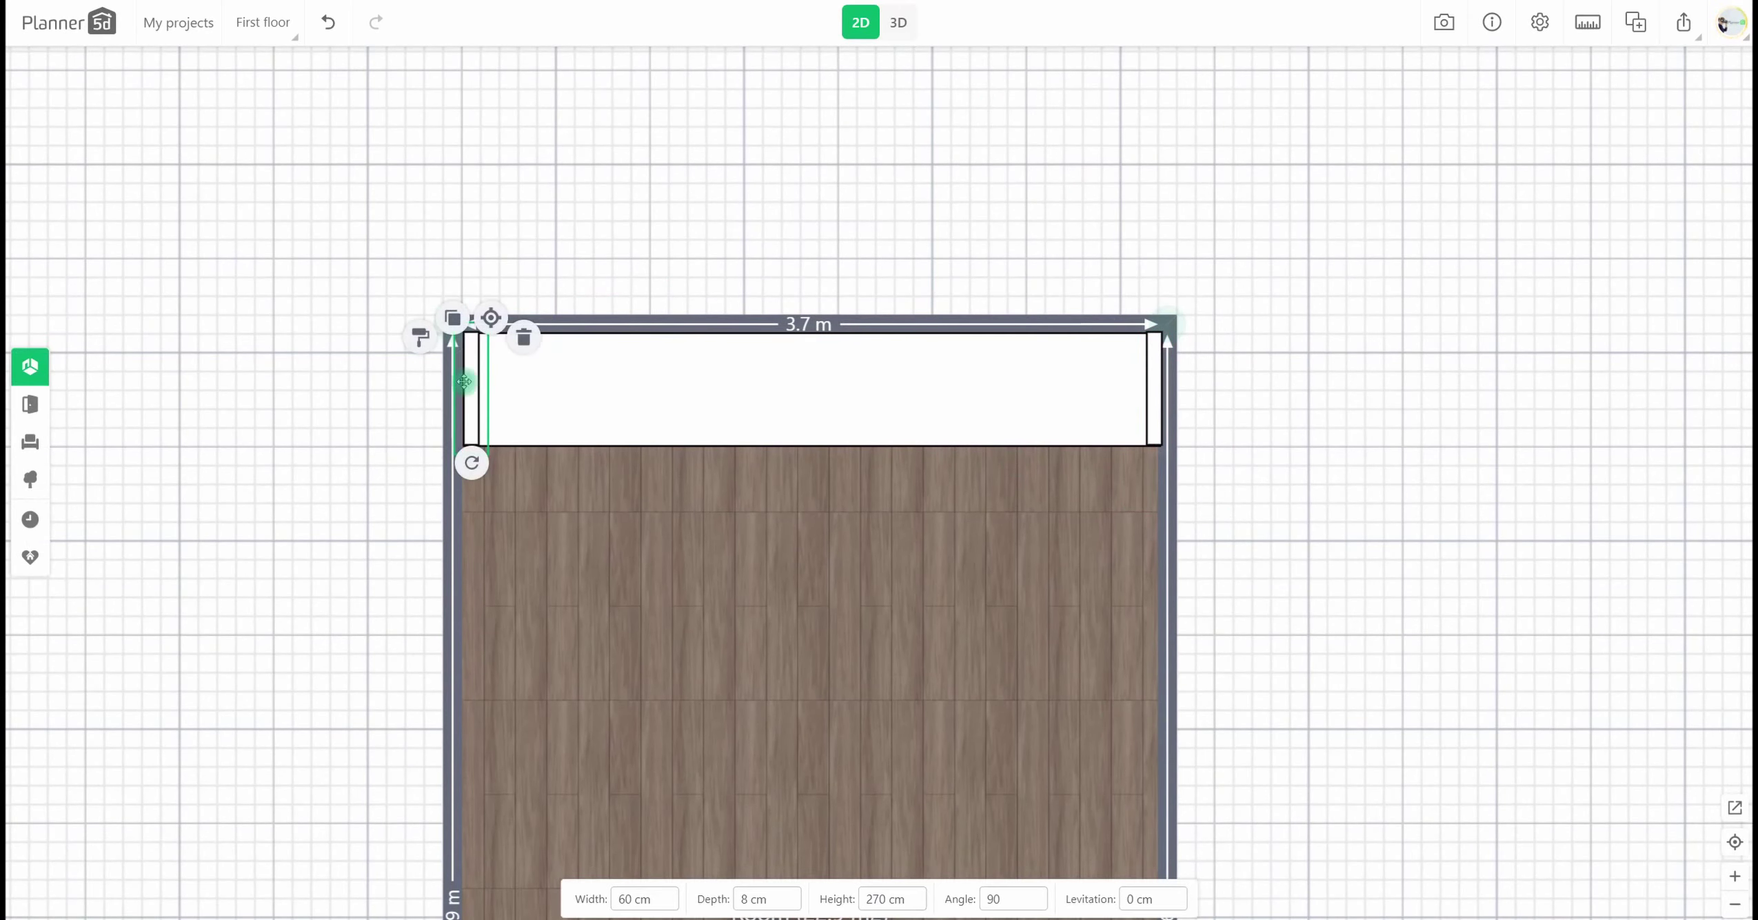
mouse_move(477, 415)
mouse_down()
mouse_move(798, 388)
mouse_move(852, 449)
mouse_move(815, 404)
mouse_up()
Adjust the 370 cm top panel's elevation above the floor.
click(798, 325)
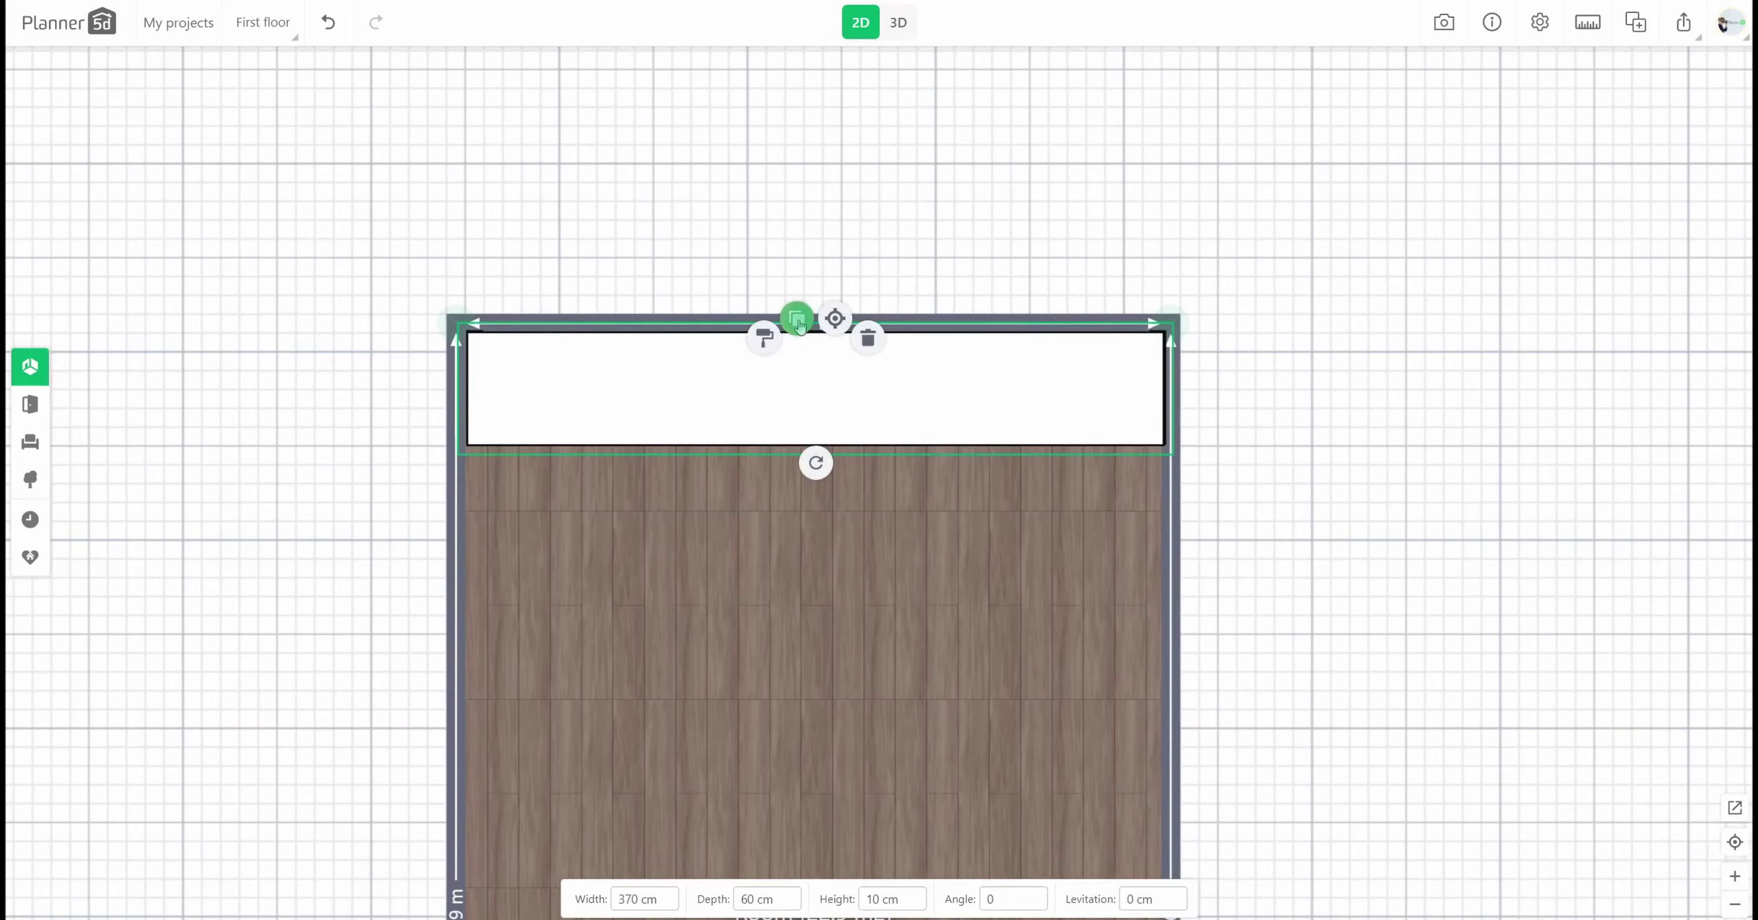
click(893, 402)
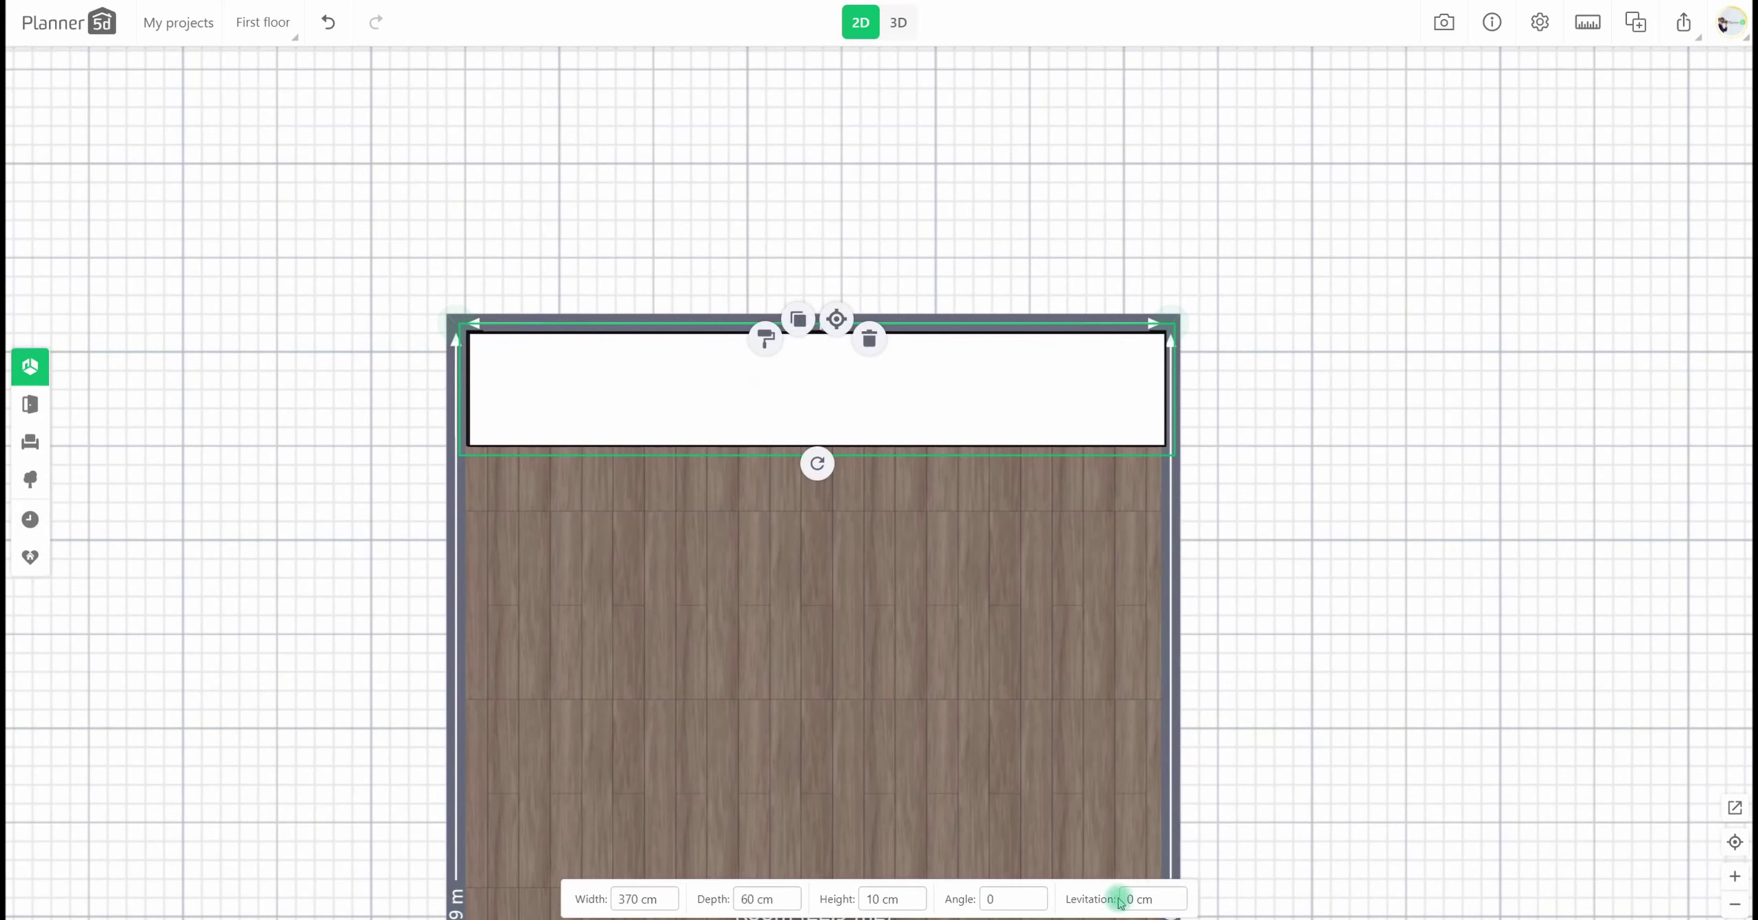
click(925, 39)
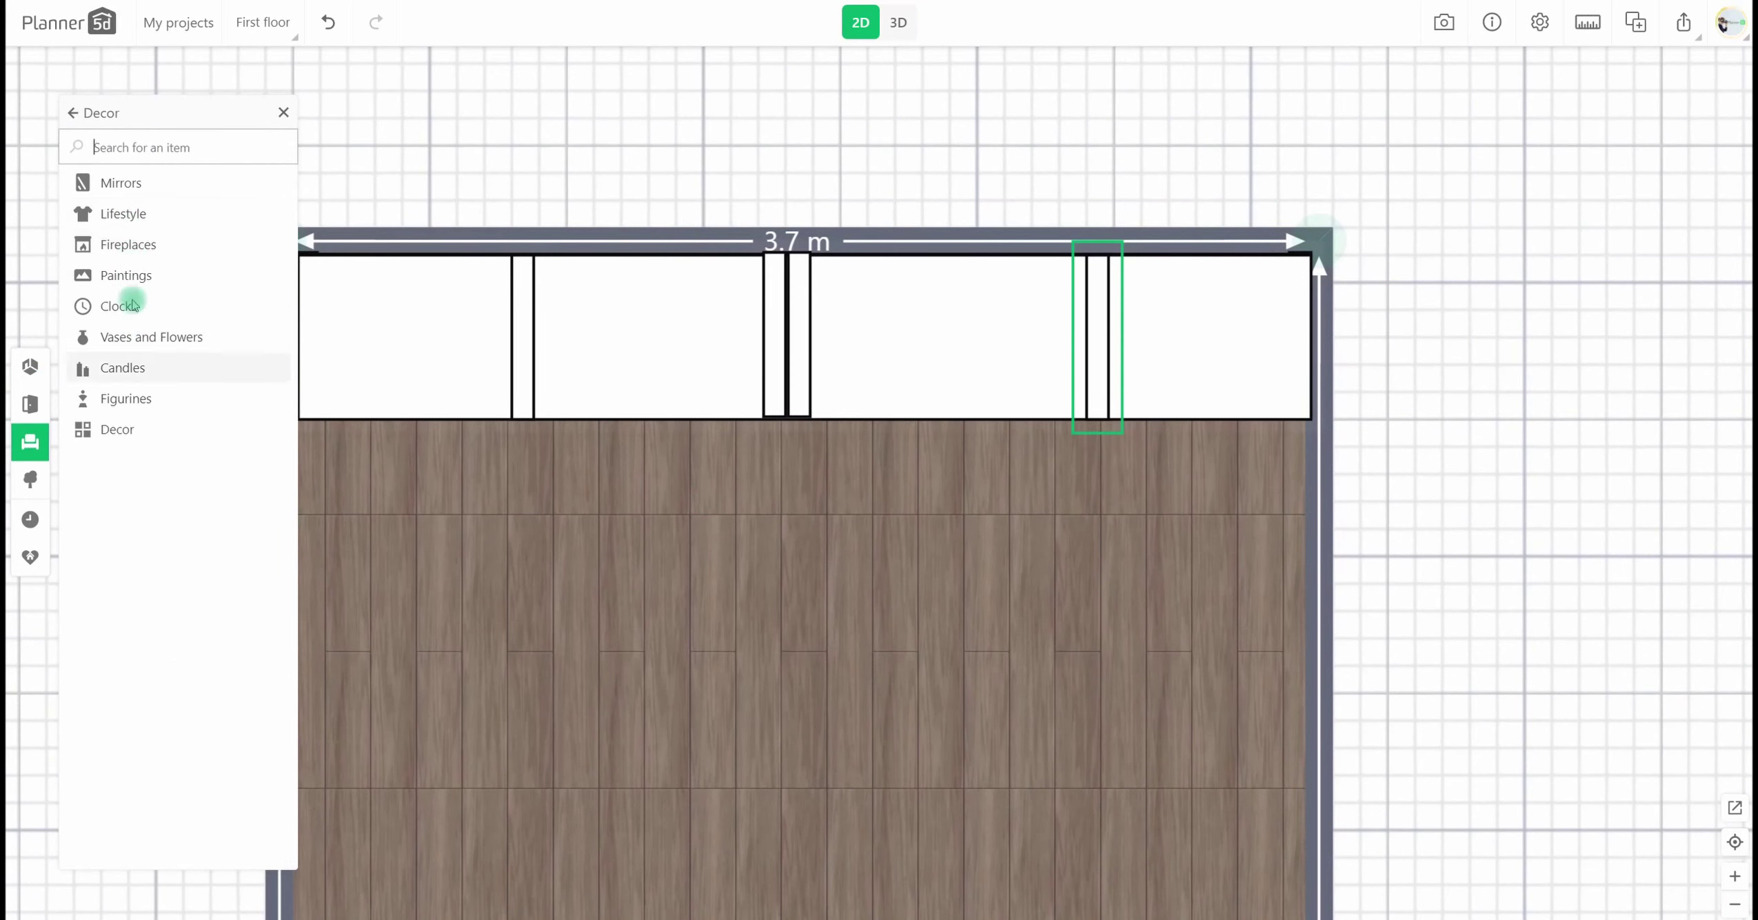
Place a Lifestyle bolster resized to 2 cm wide as a handle against a divider.
click(123, 213)
drag(225, 437, 614, 479)
text(2)
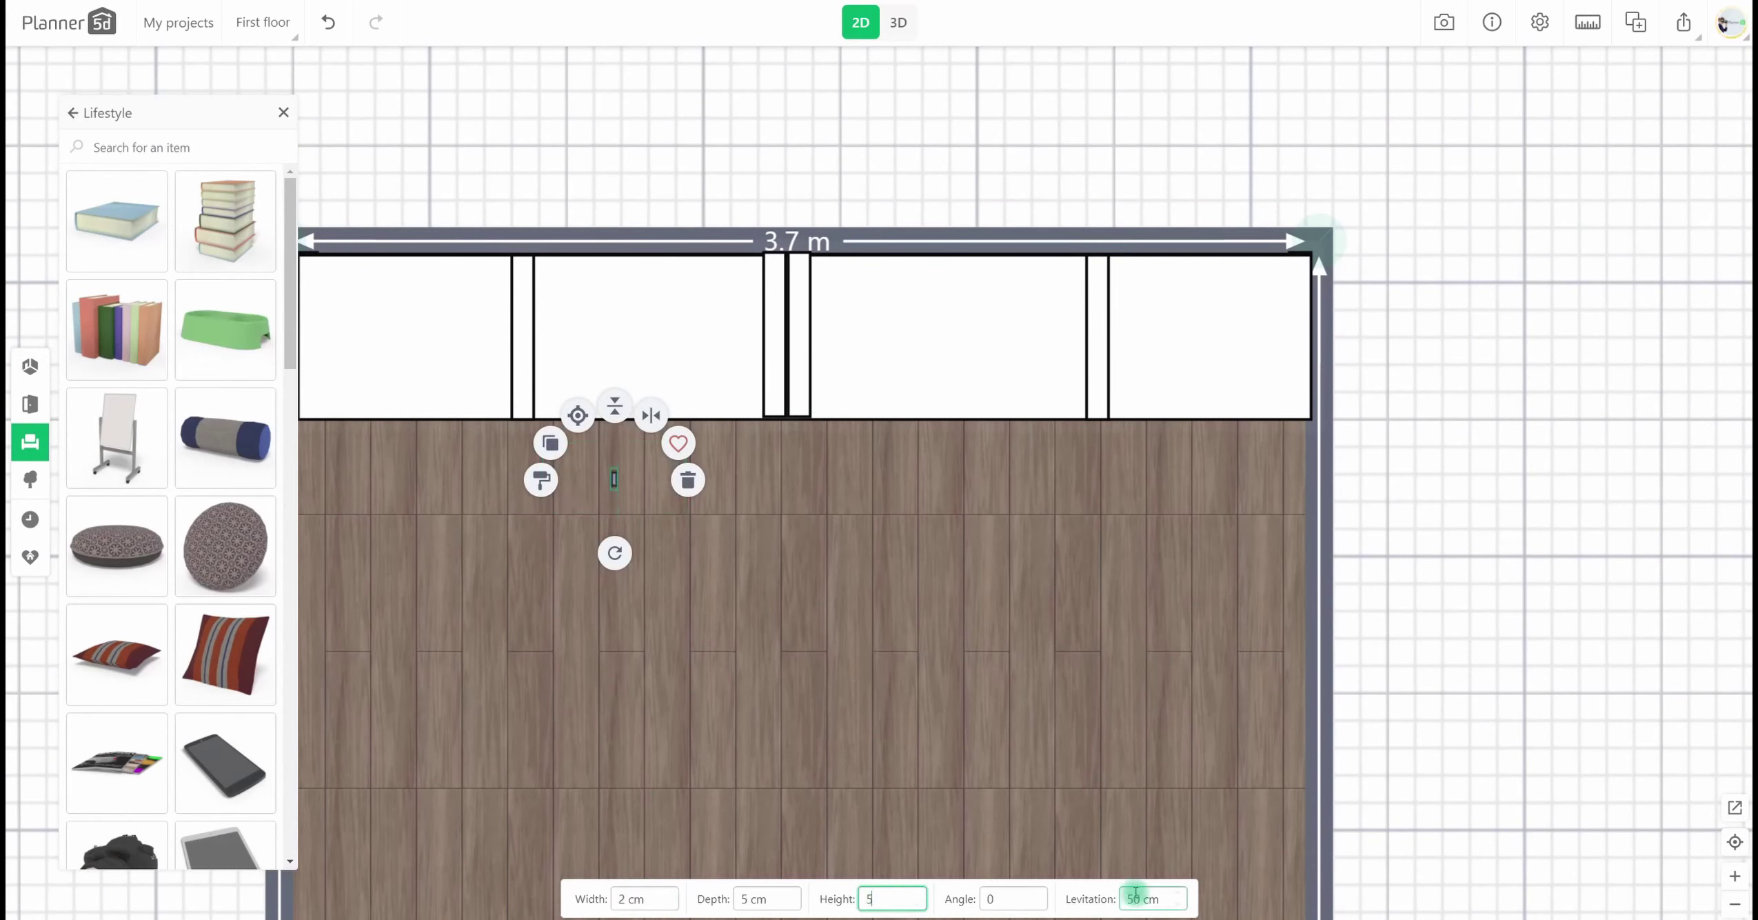
scroll(855, 562, up, 3)
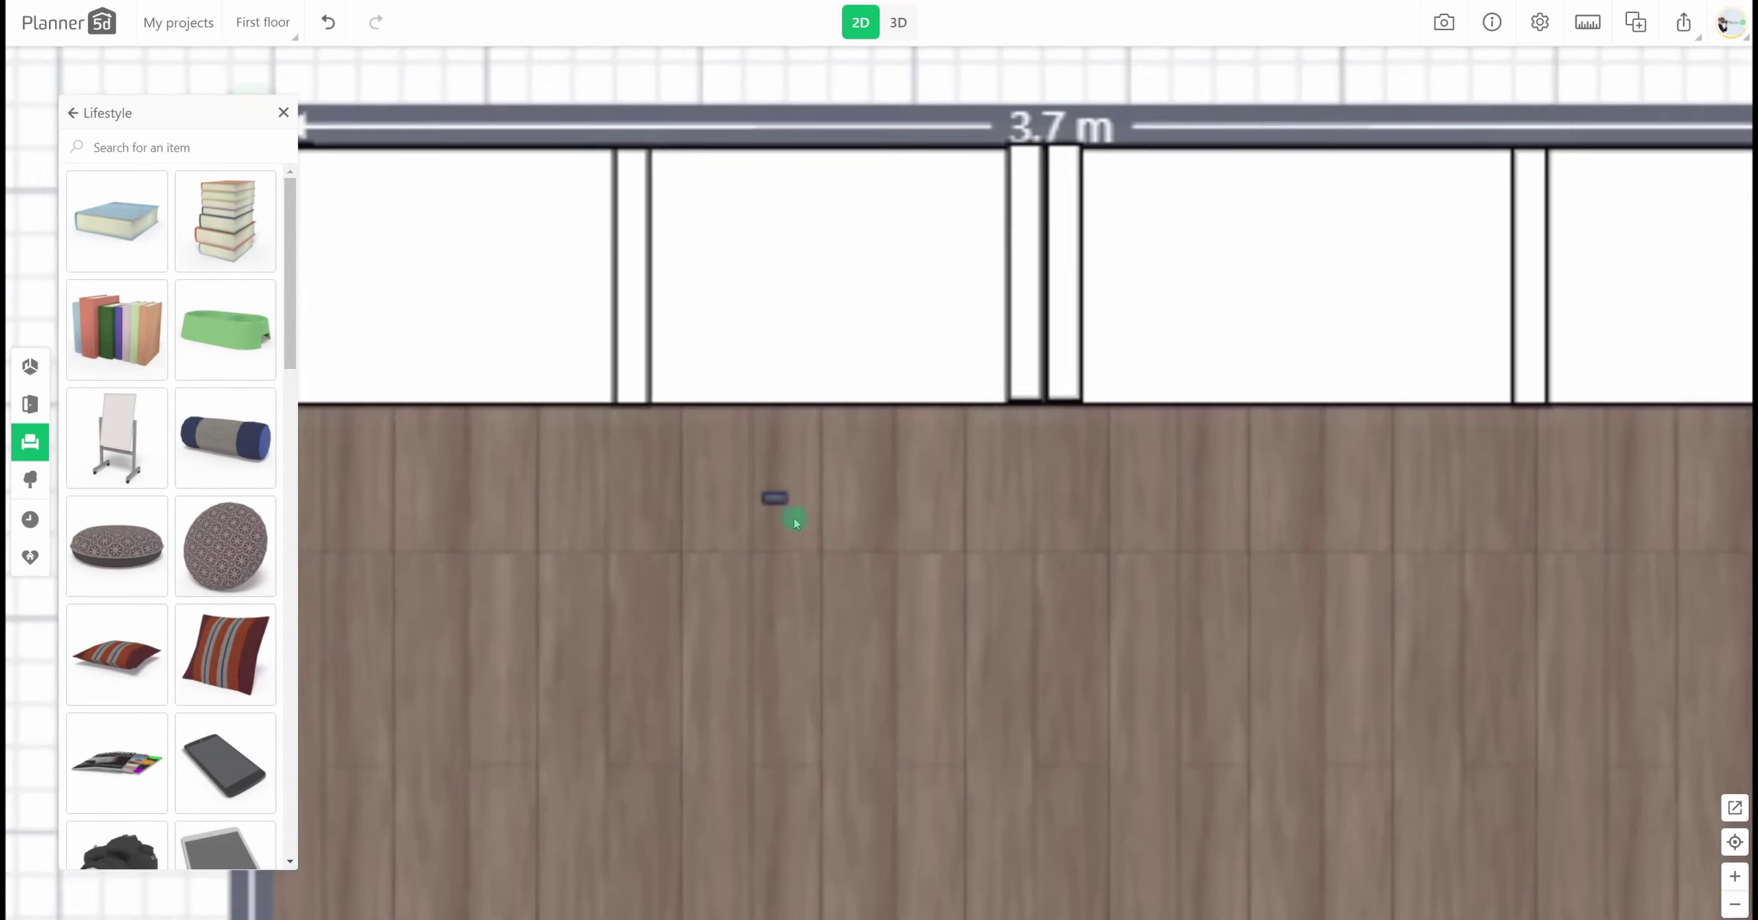
drag(765, 488, 633, 417)
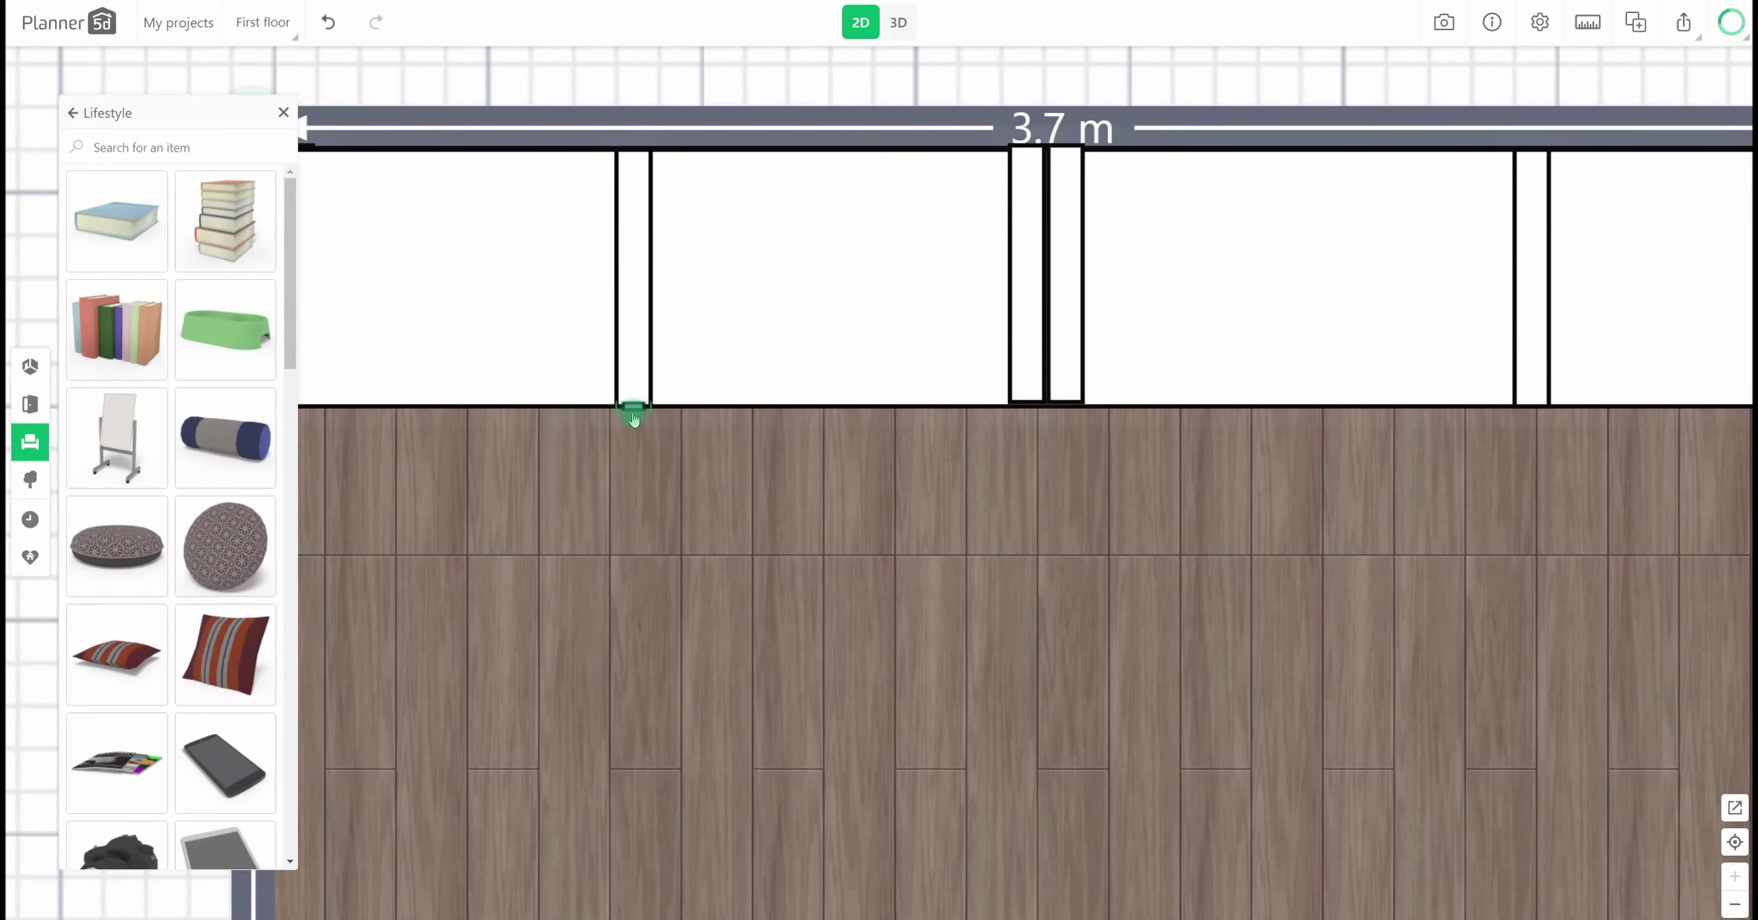
click(897, 22)
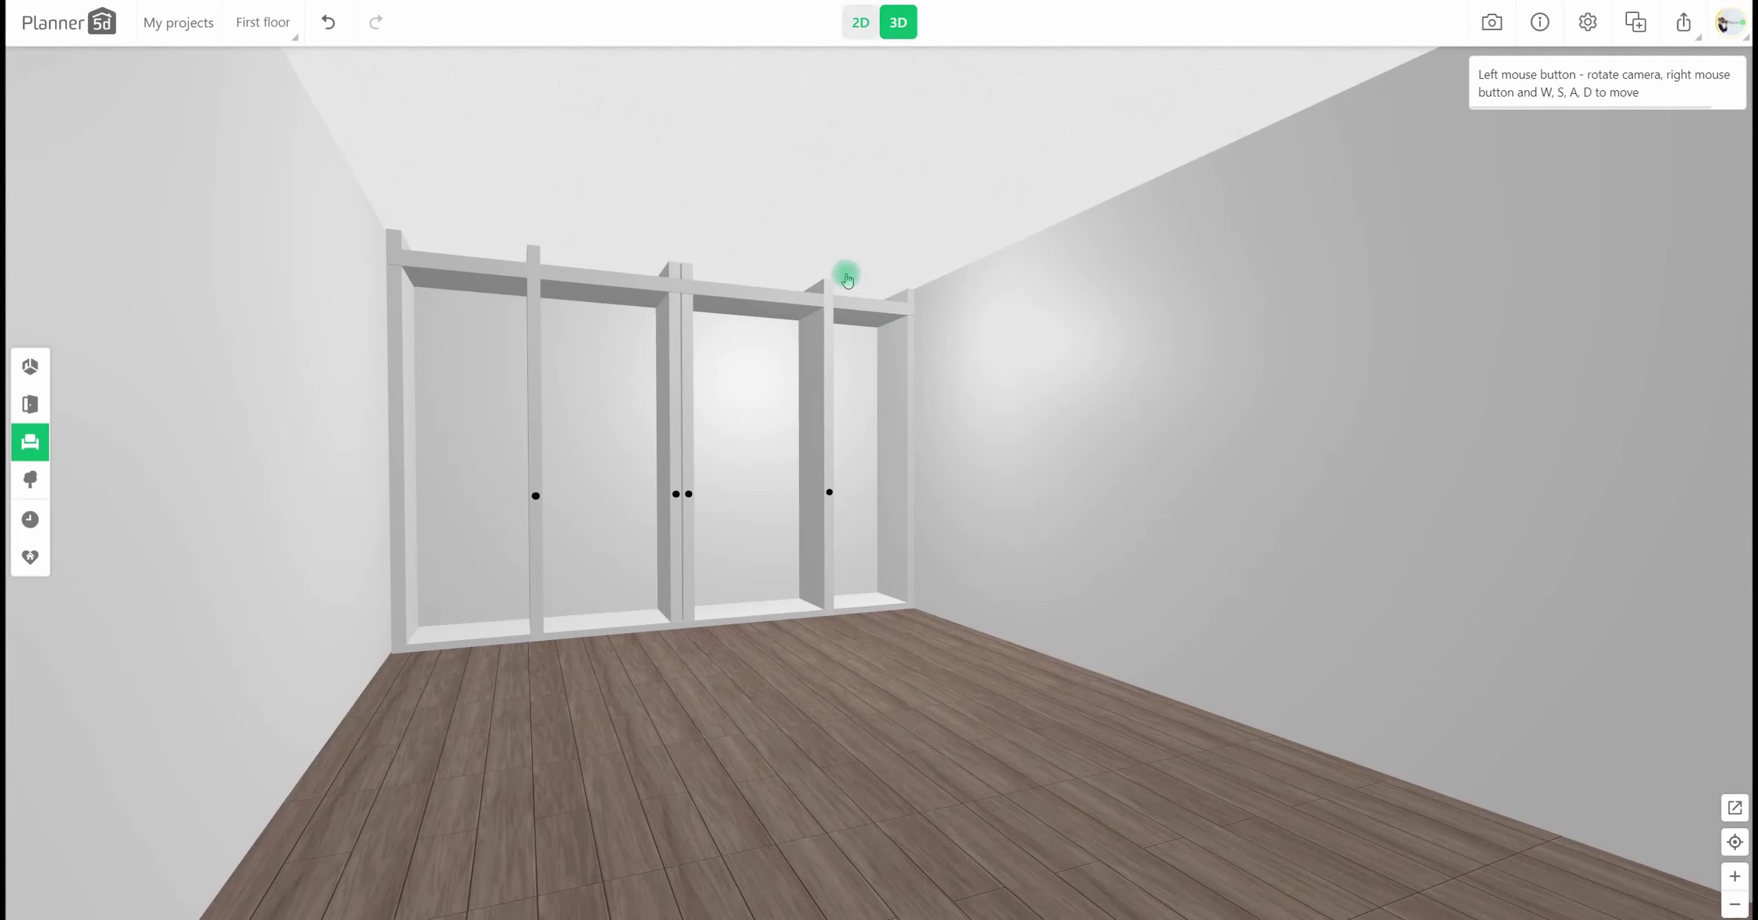
Place a blind from Curtains, blinds on the niche wall, 550 cm wide and 4 cm deep.
click(860, 22)
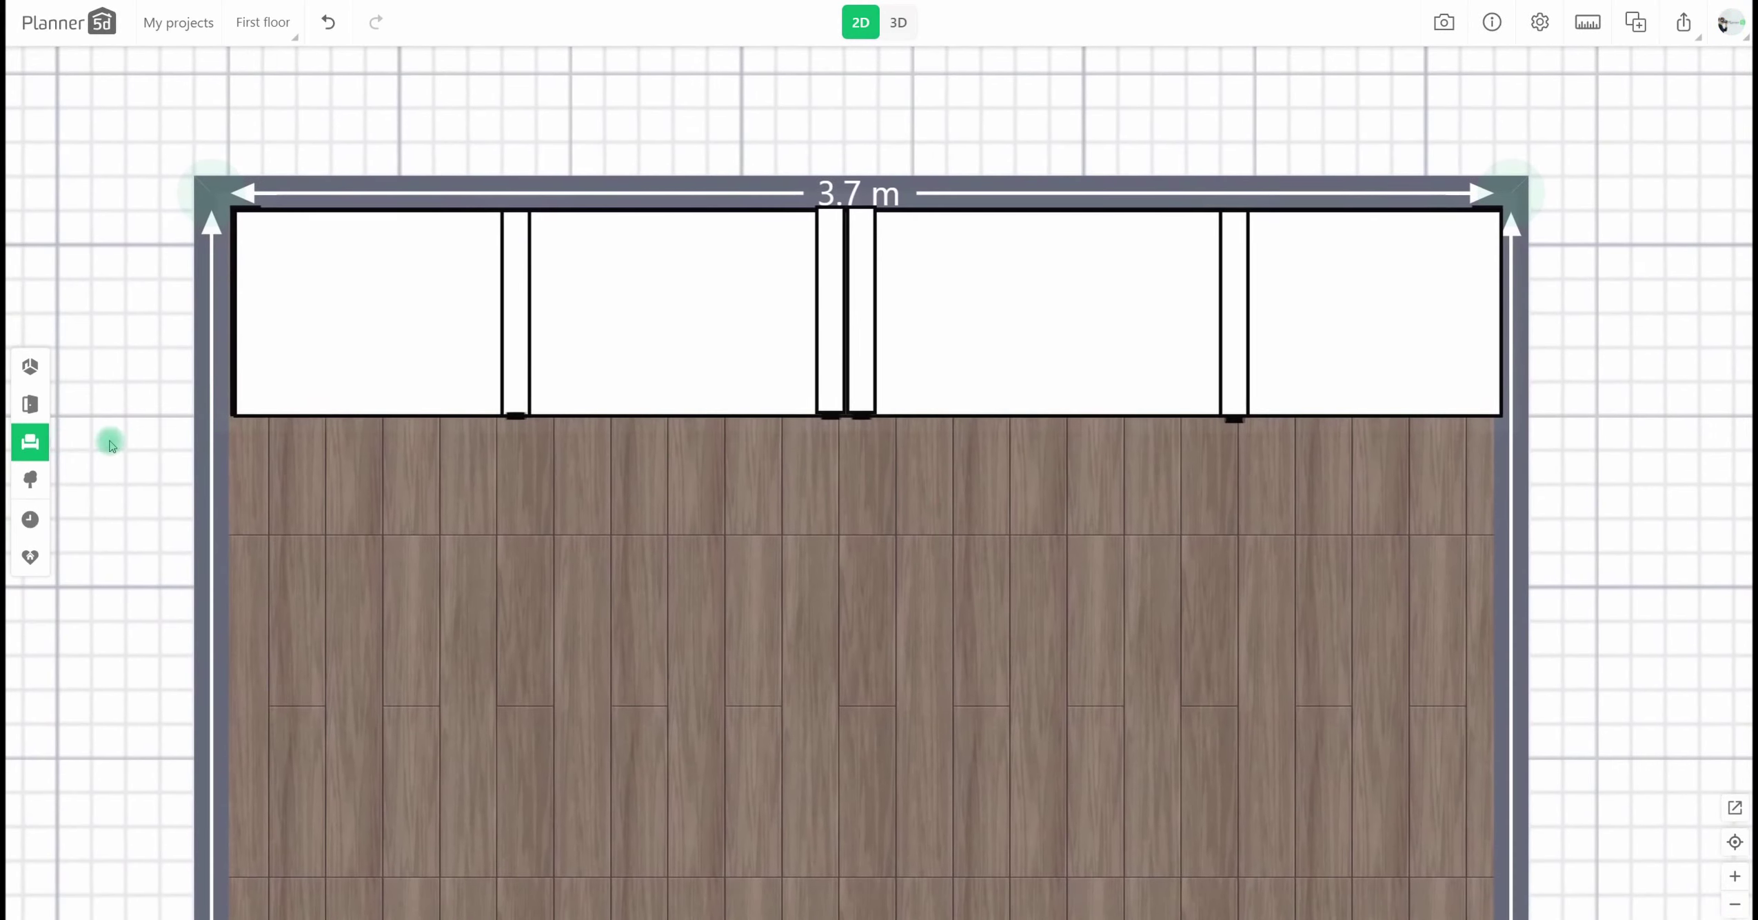
click(29, 441)
click(103, 370)
drag(226, 221, 616, 386)
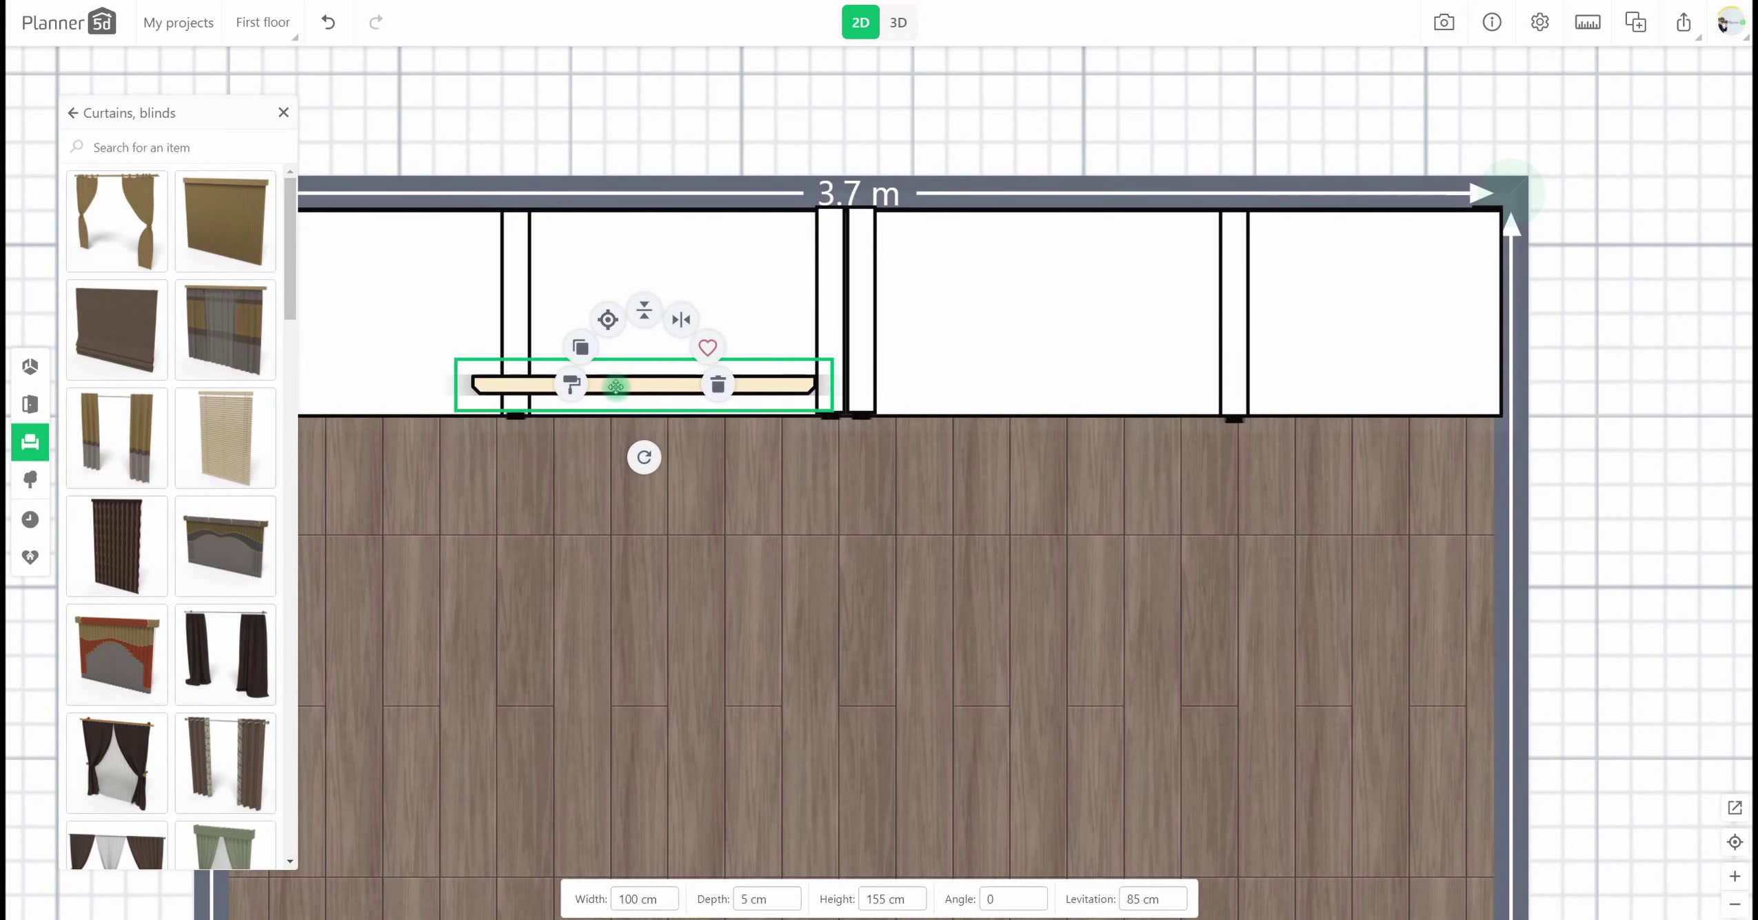
text(550)
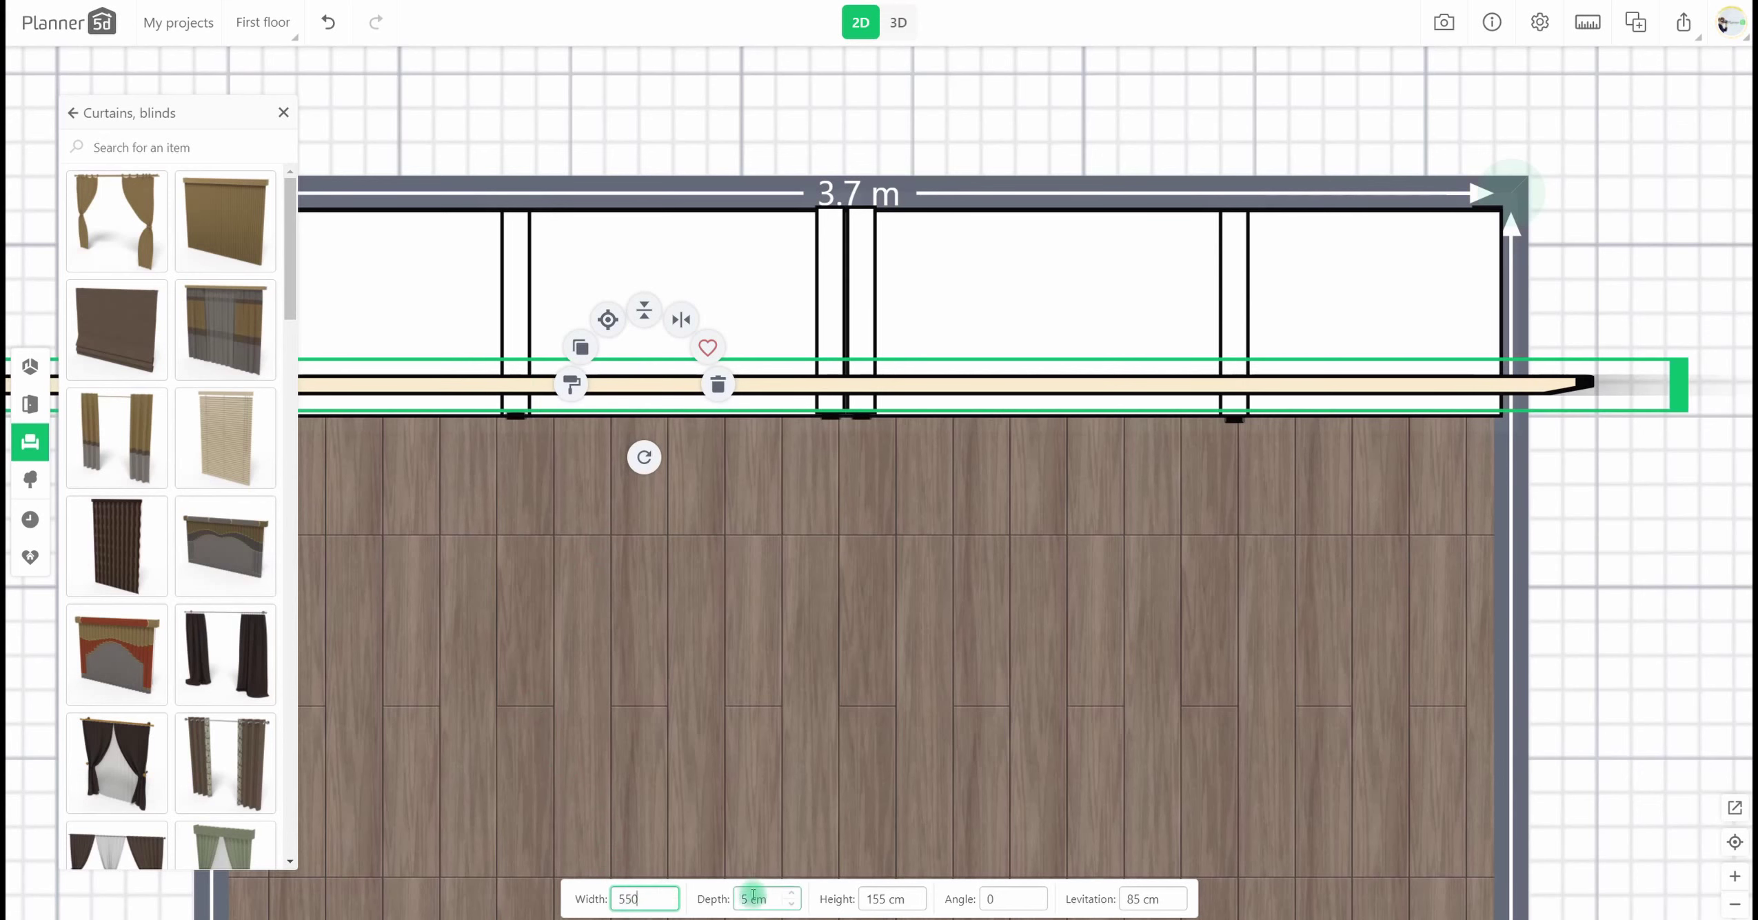
click(753, 895)
text(4)
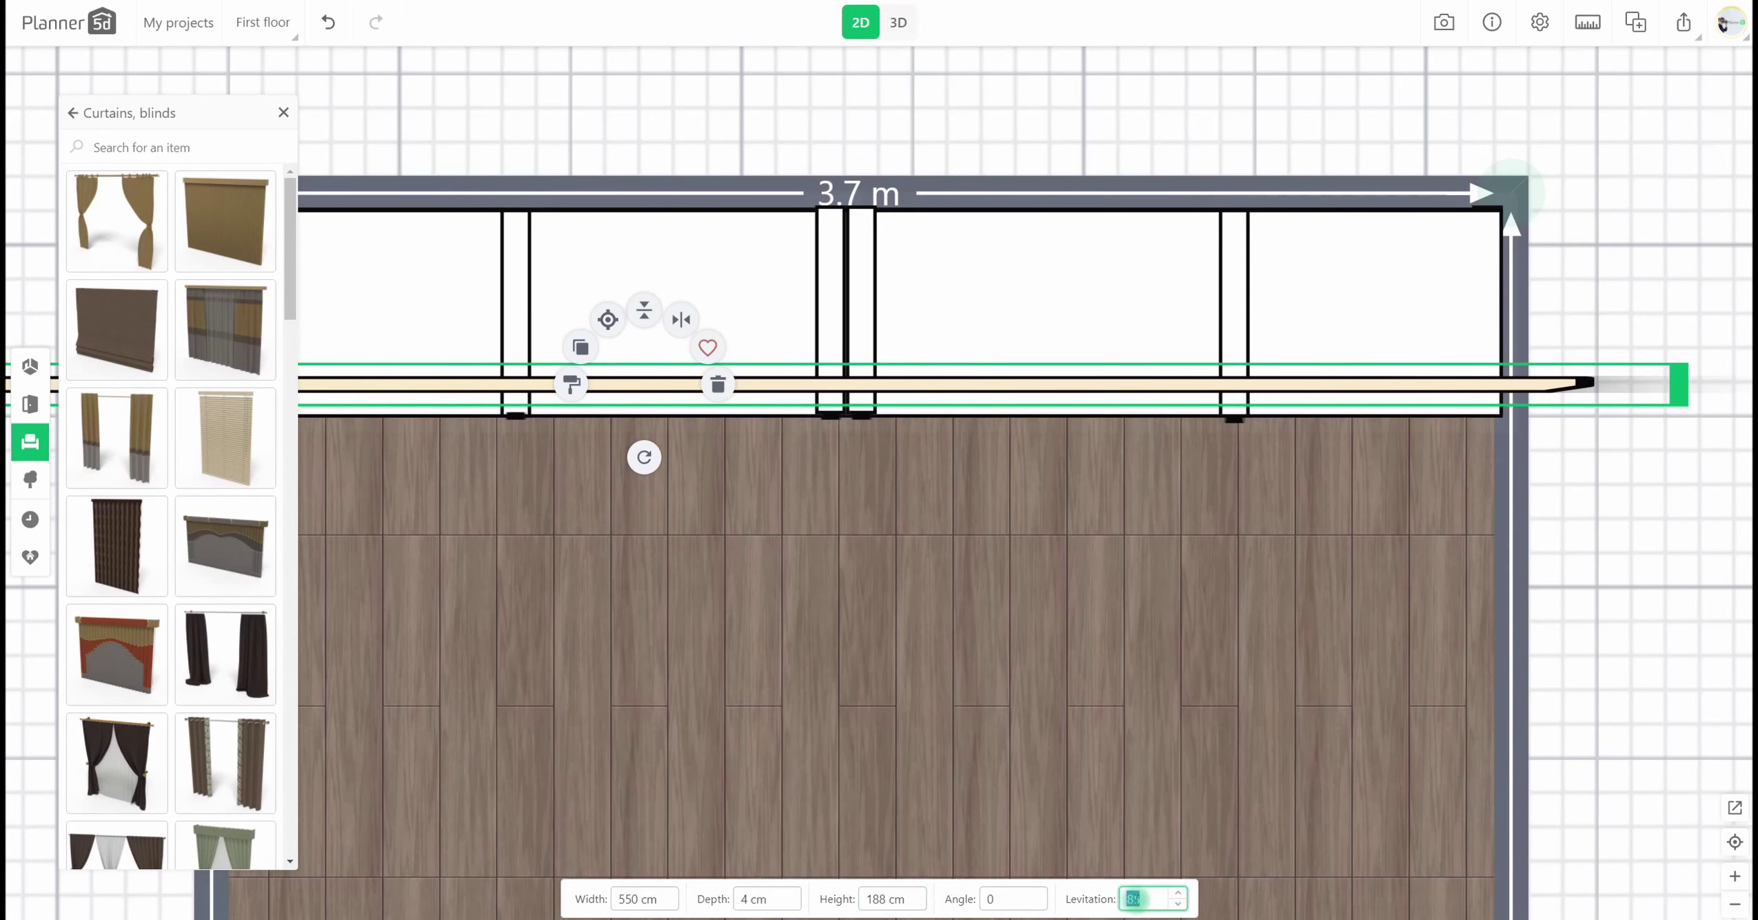
key(Tab)
text(184)
Check the blind in 3D and bring up its materials to browse wood finishes.
click(898, 22)
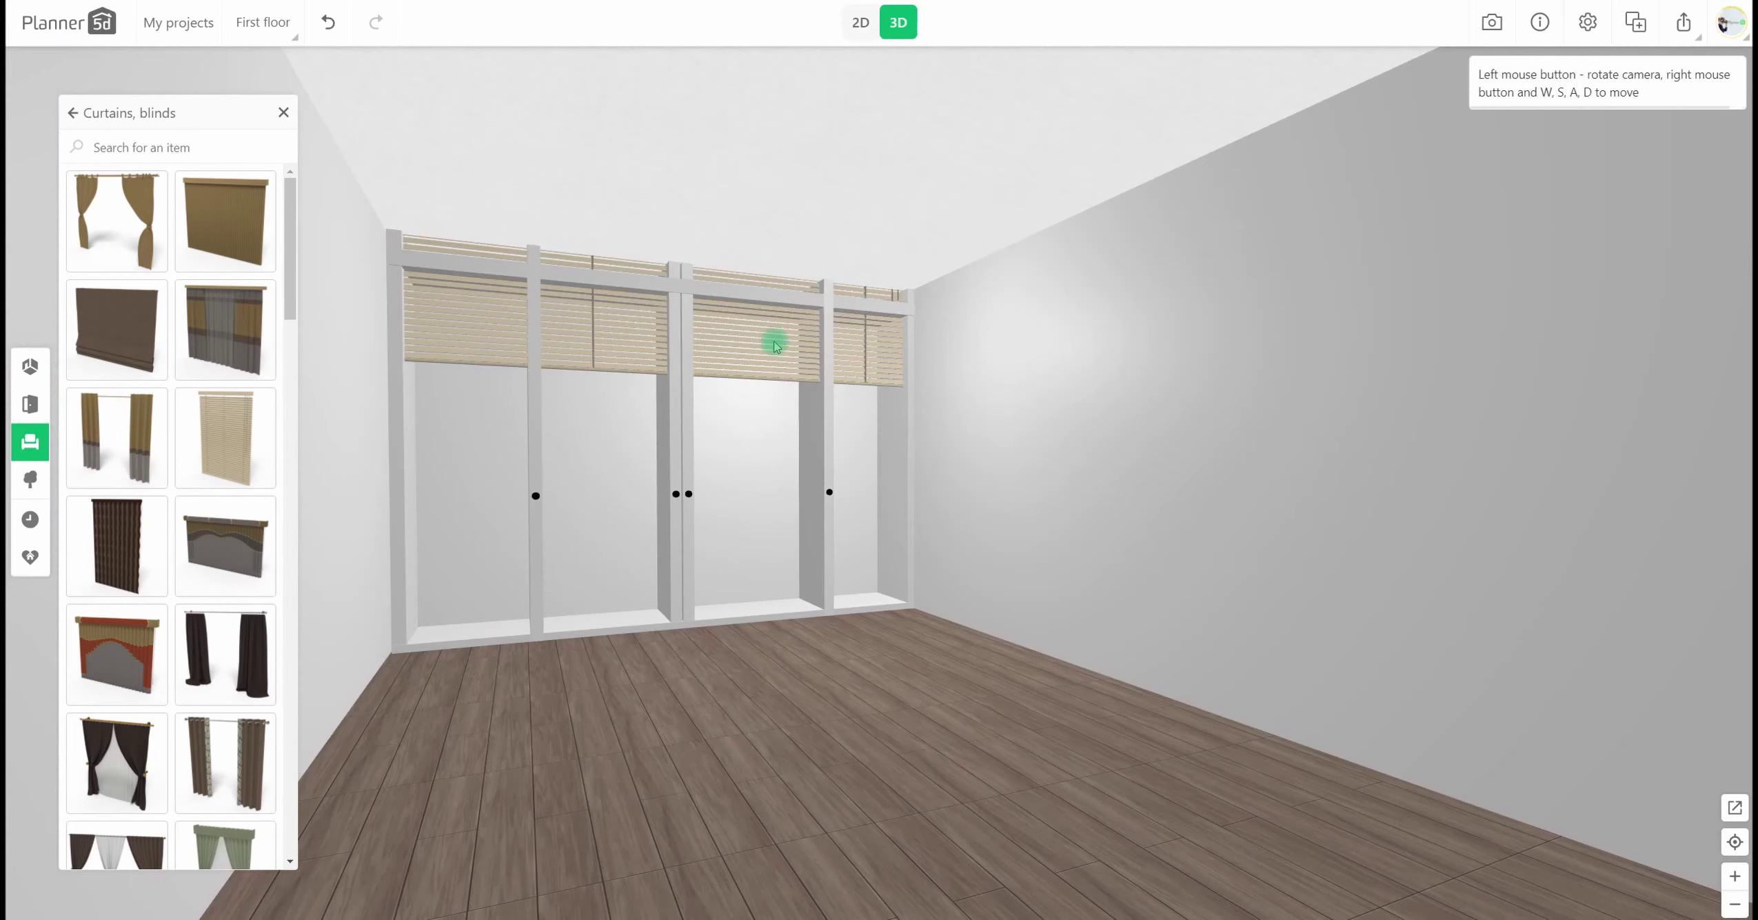
click(476, 296)
click(396, 307)
click(860, 22)
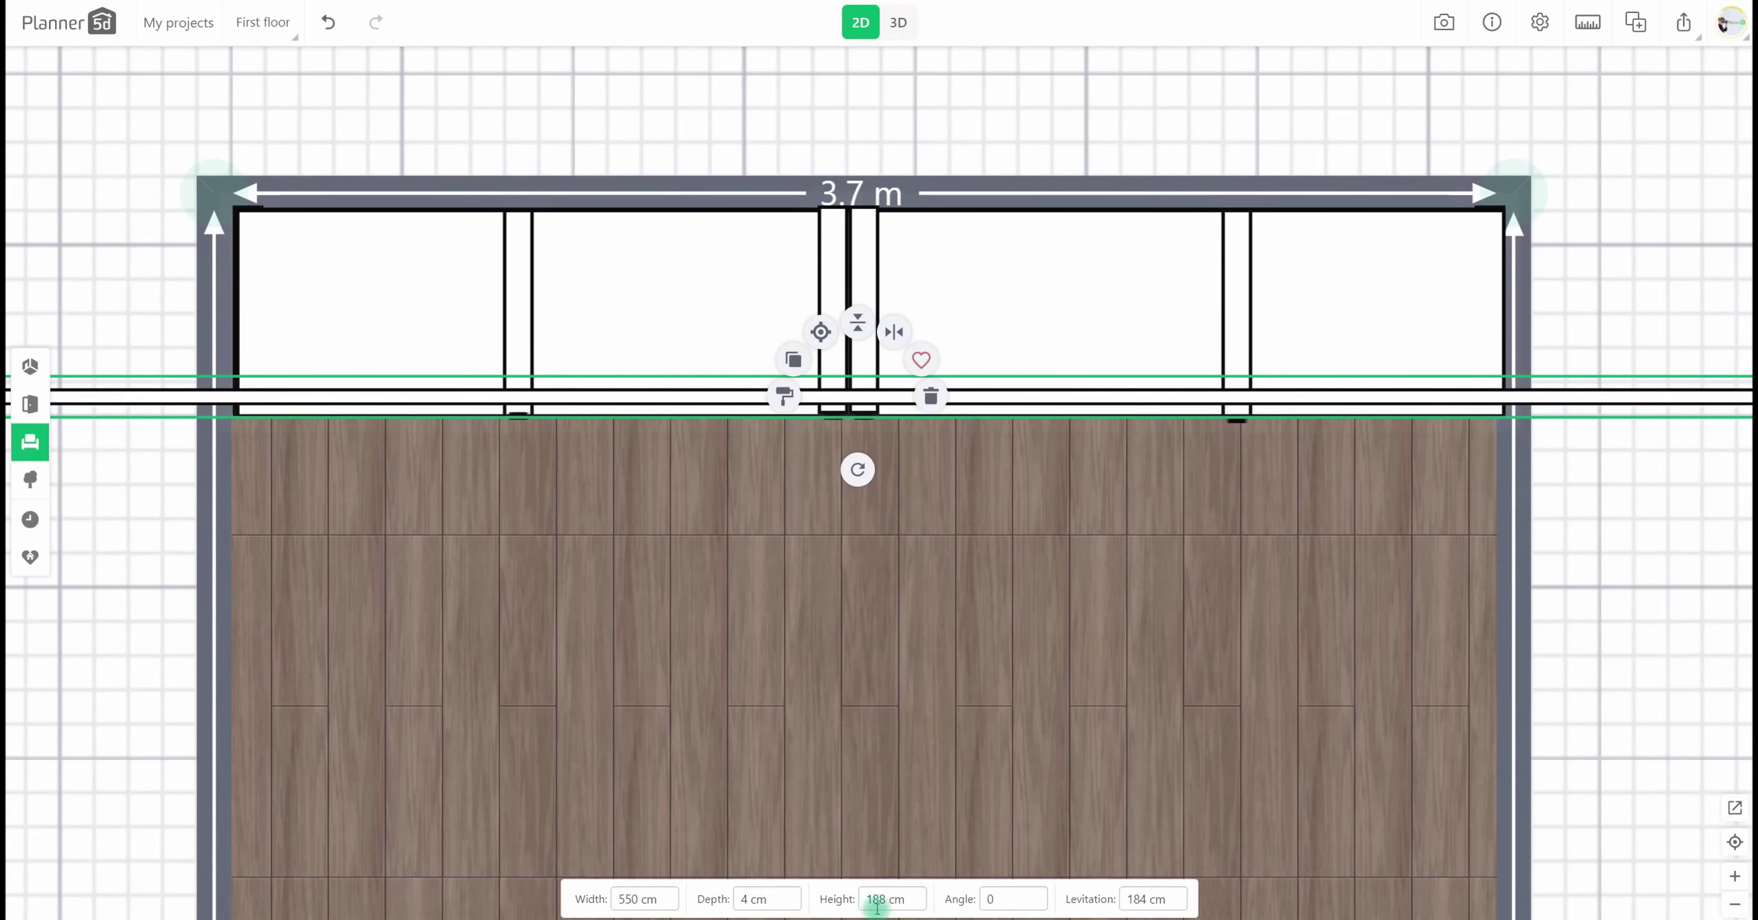
View the room in 3D, then bring up the furniture catalogue.
click(898, 22)
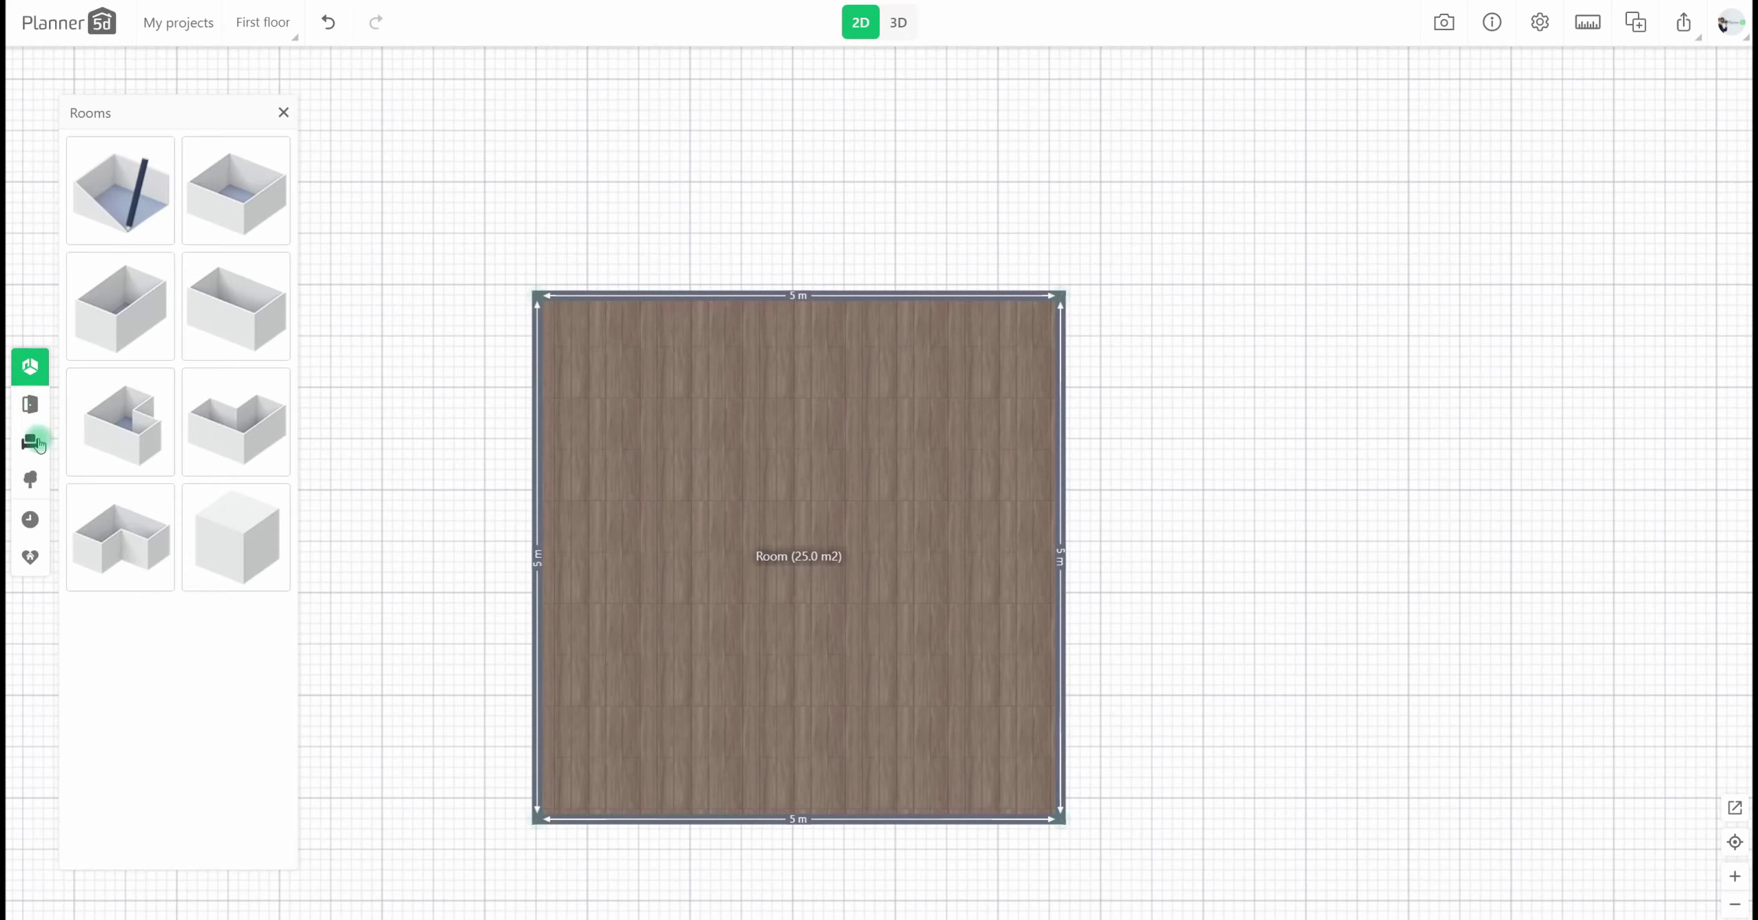
click(30, 441)
Place a dresser from Storage > Dressers against the top wall and make it 75 cm high.
click(117, 274)
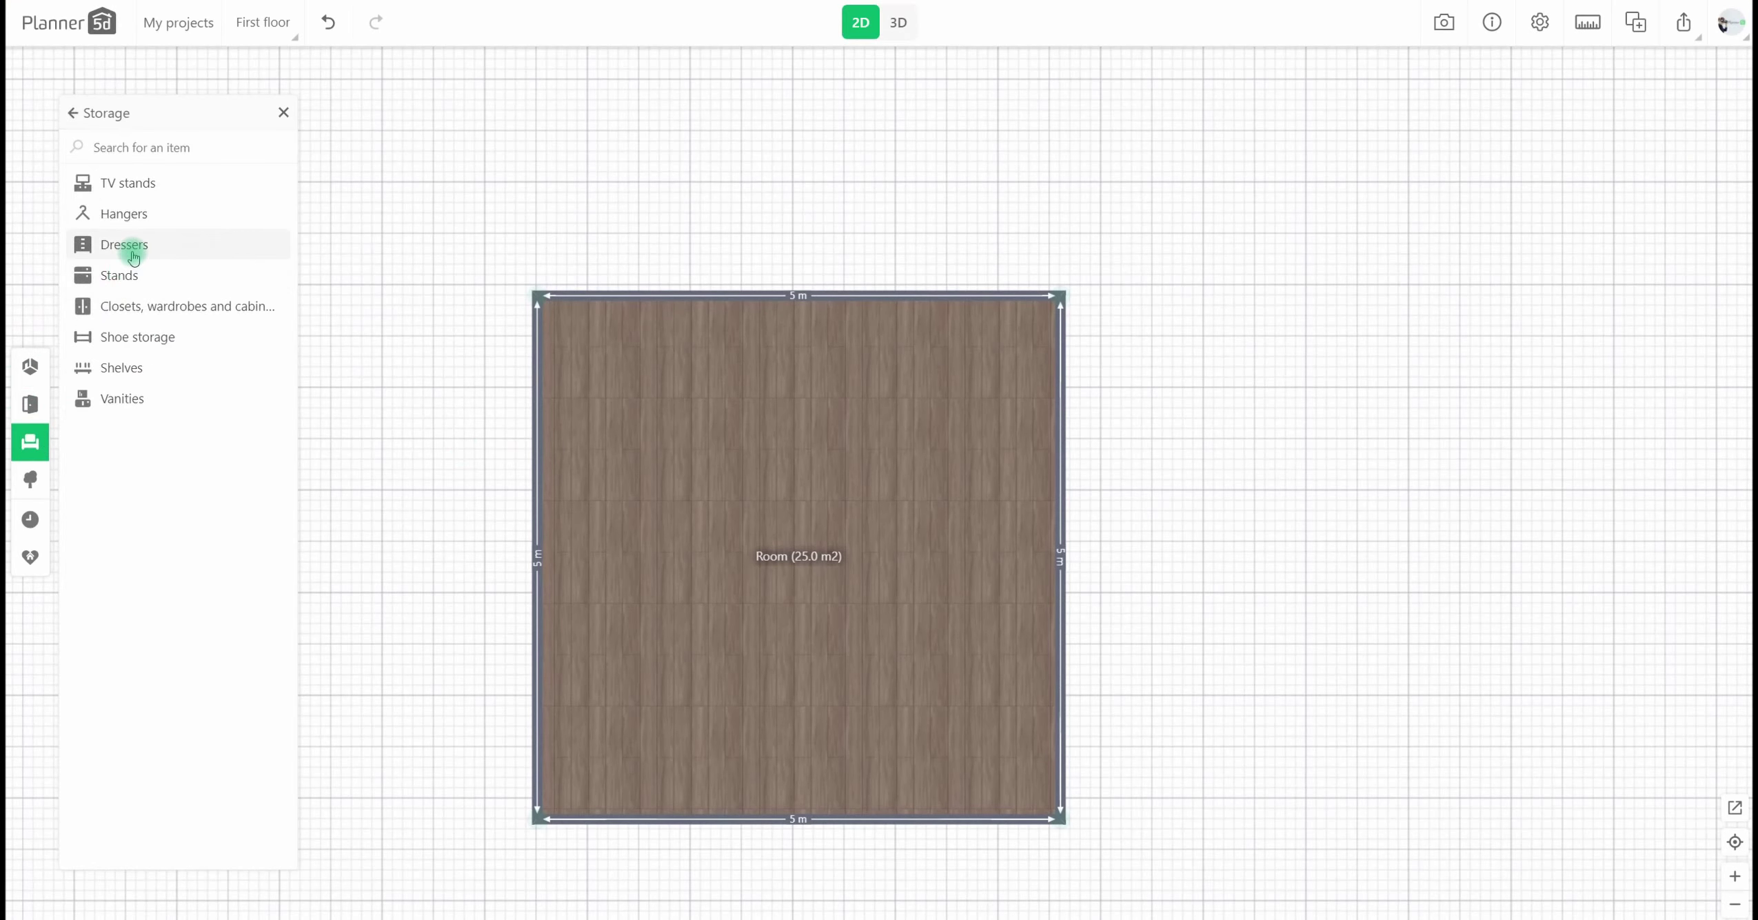
click(124, 244)
scroll(182, 498, down, 5)
mouse_move(117, 648)
mouse_down()
mouse_move(631, 368)
mouse_move(629, 346)
mouse_up()
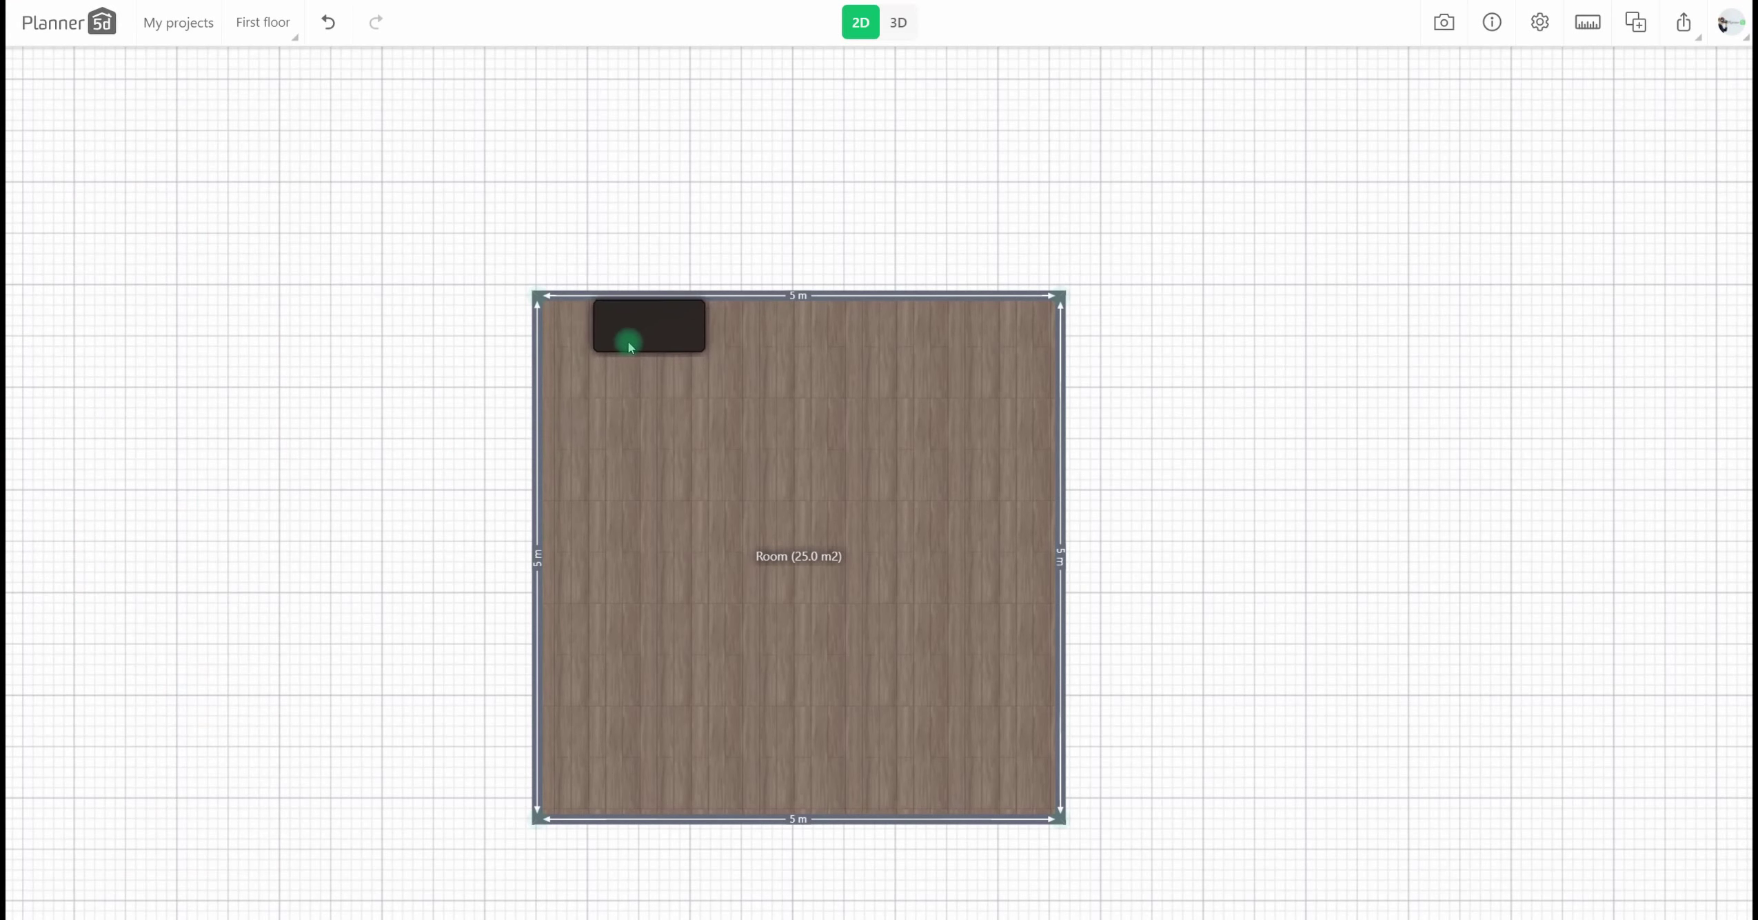
click(898, 22)
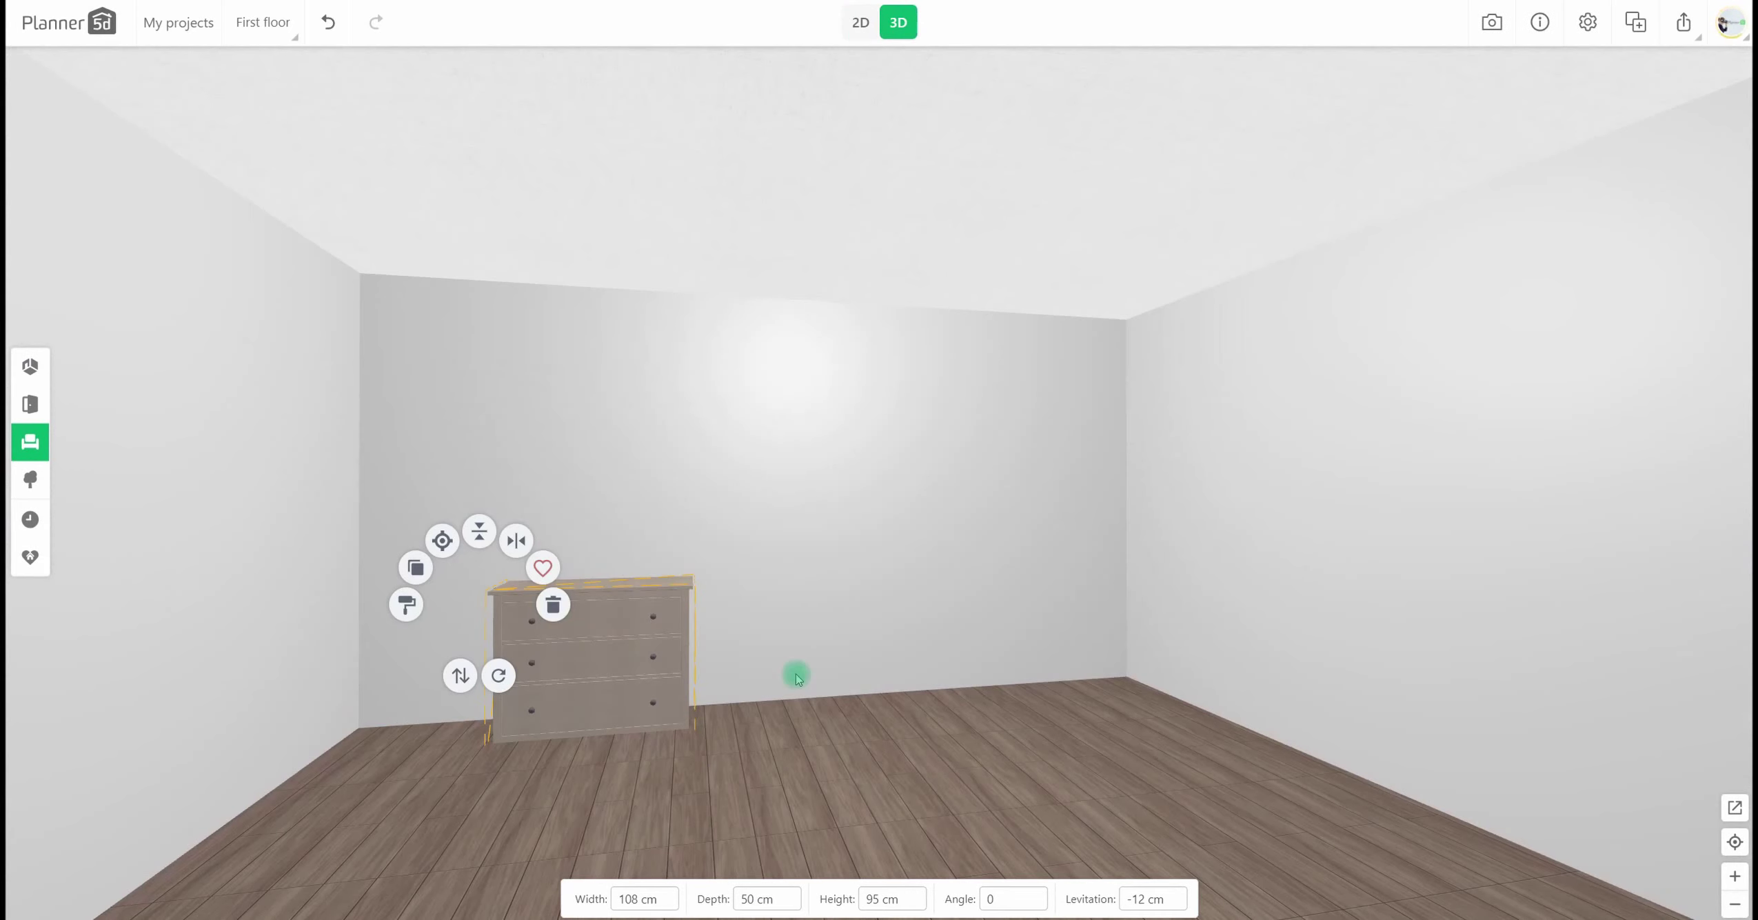
text(75)
click(788, 597)
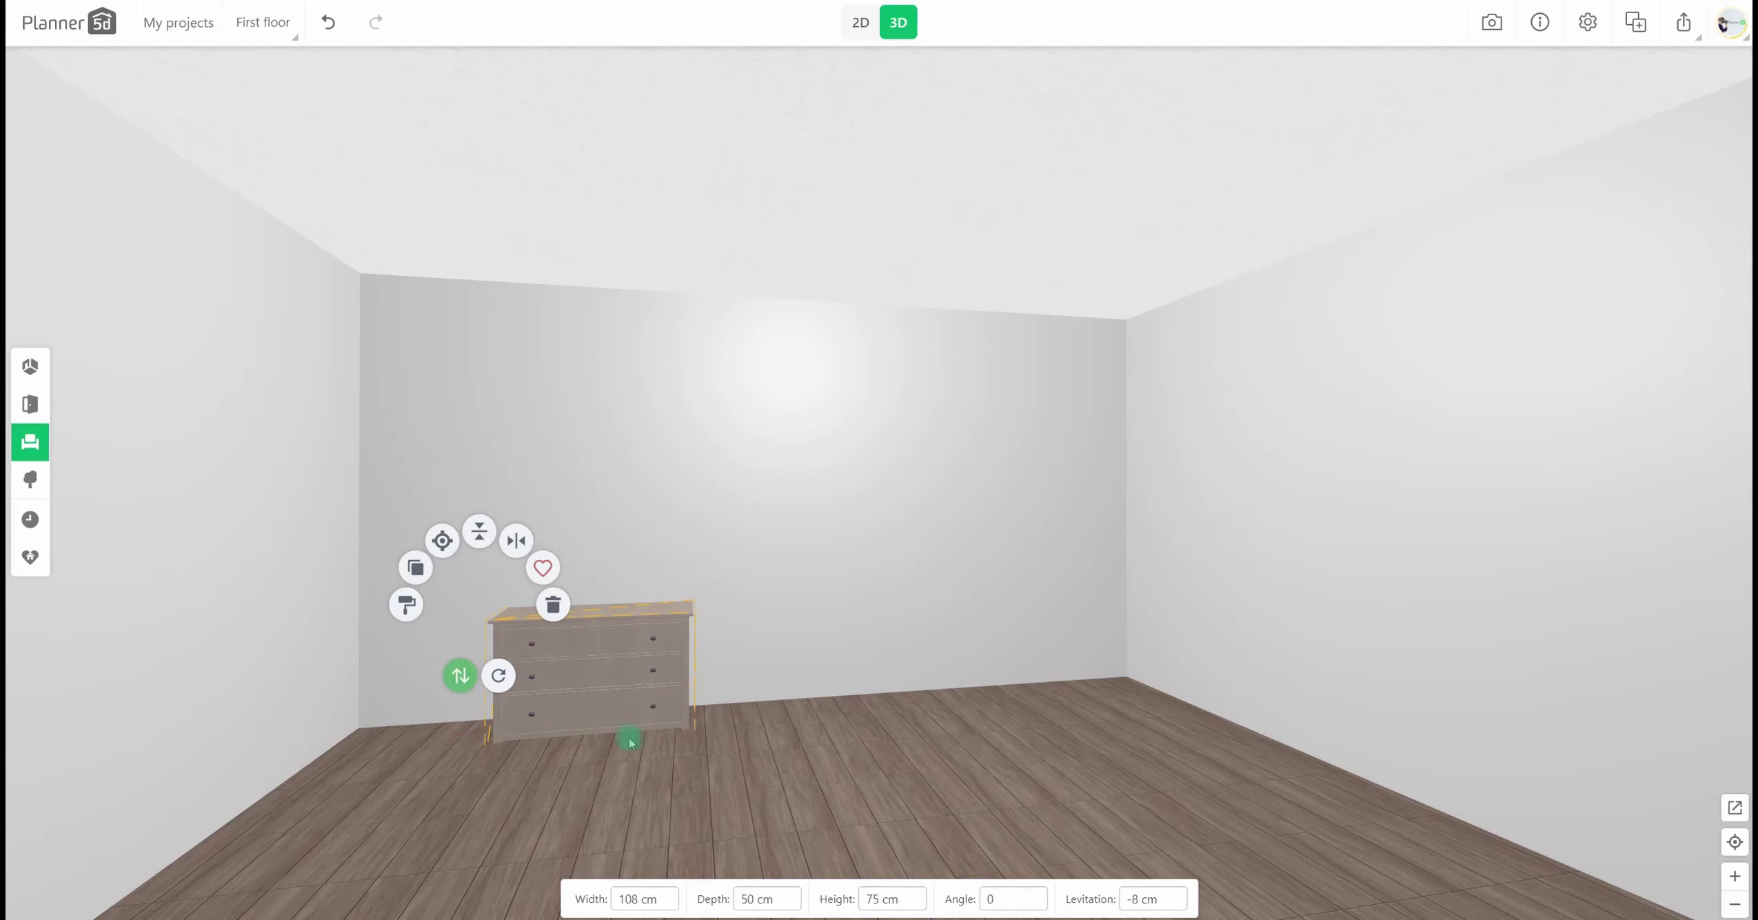
Duplicate the dresser and move the copy toward the top-right corner.
click(861, 39)
click(628, 314)
click(591, 252)
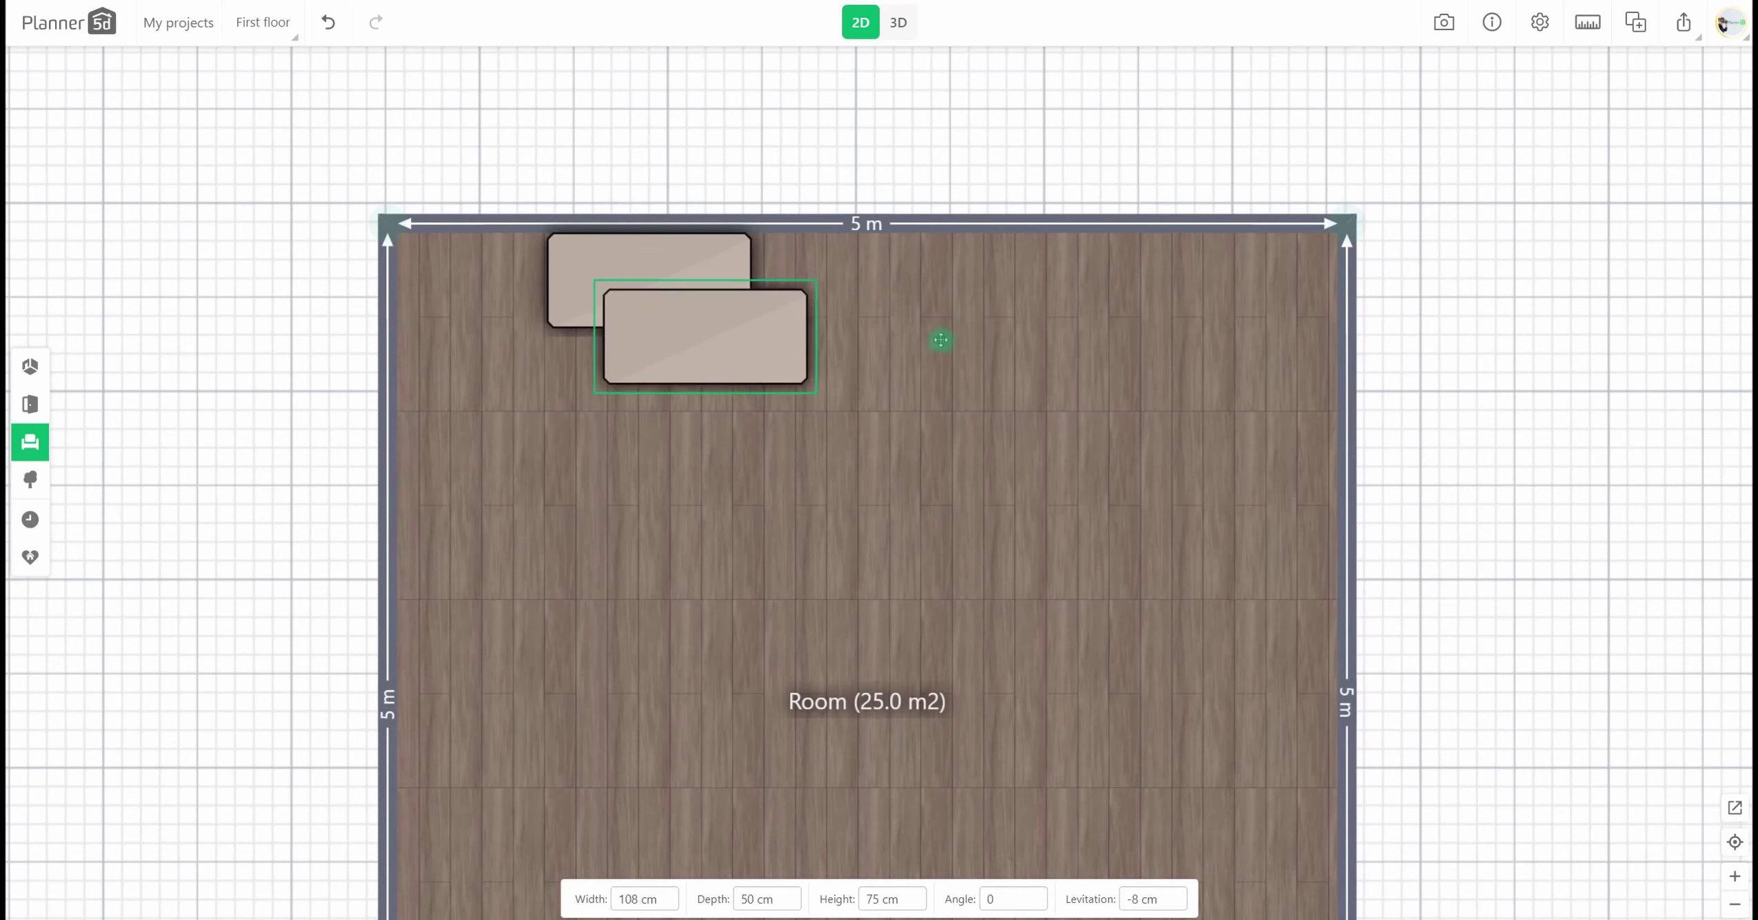
drag(703, 331, 1224, 272)
Place a 160 cm wide Decor fireplace between the dressers, pushing the right dresser against it.
click(30, 441)
scroll(142, 601, down, 3)
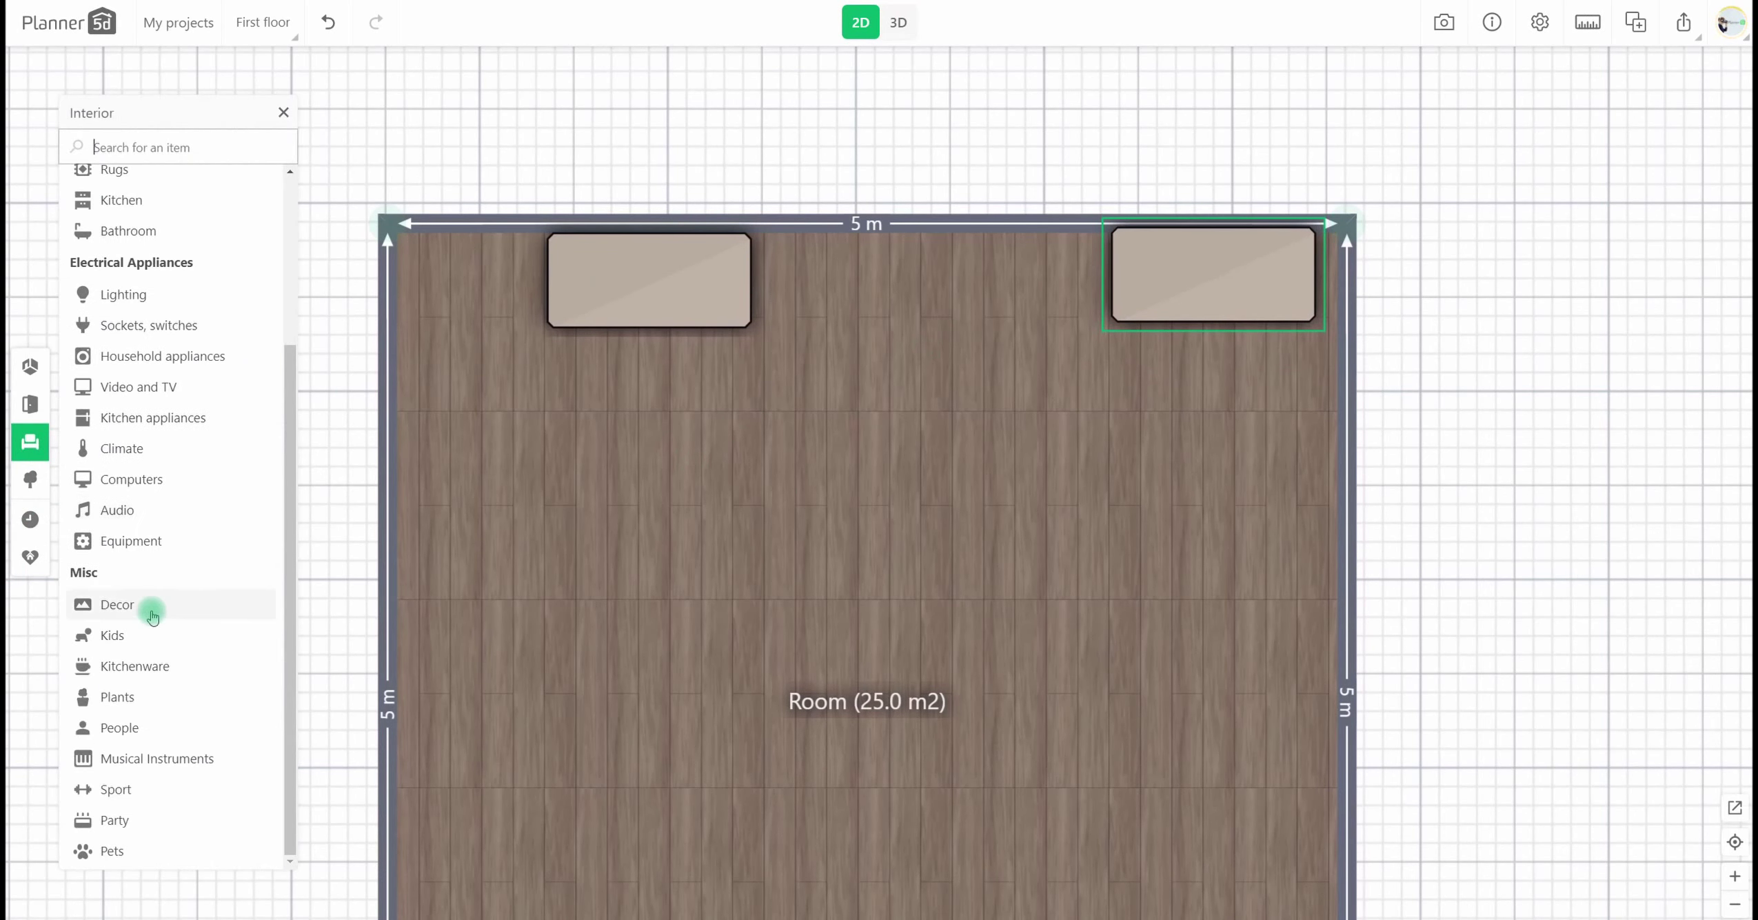
click(144, 603)
click(129, 244)
scroll(172, 483, down, 3)
drag(117, 581, 878, 297)
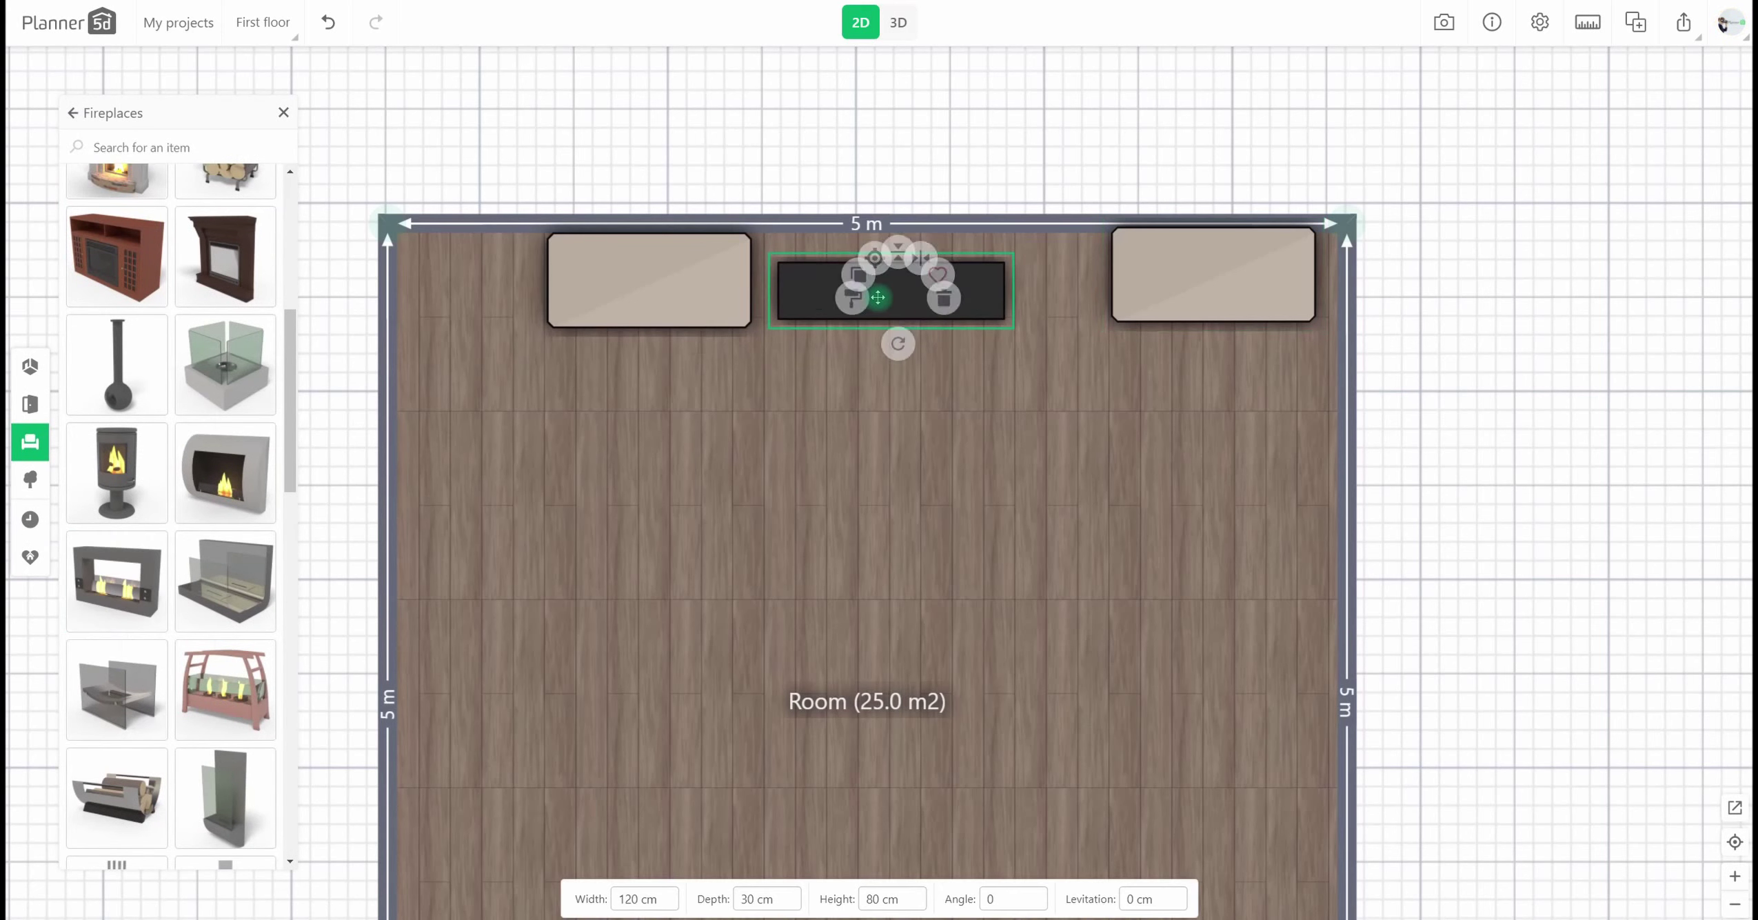
text(160)
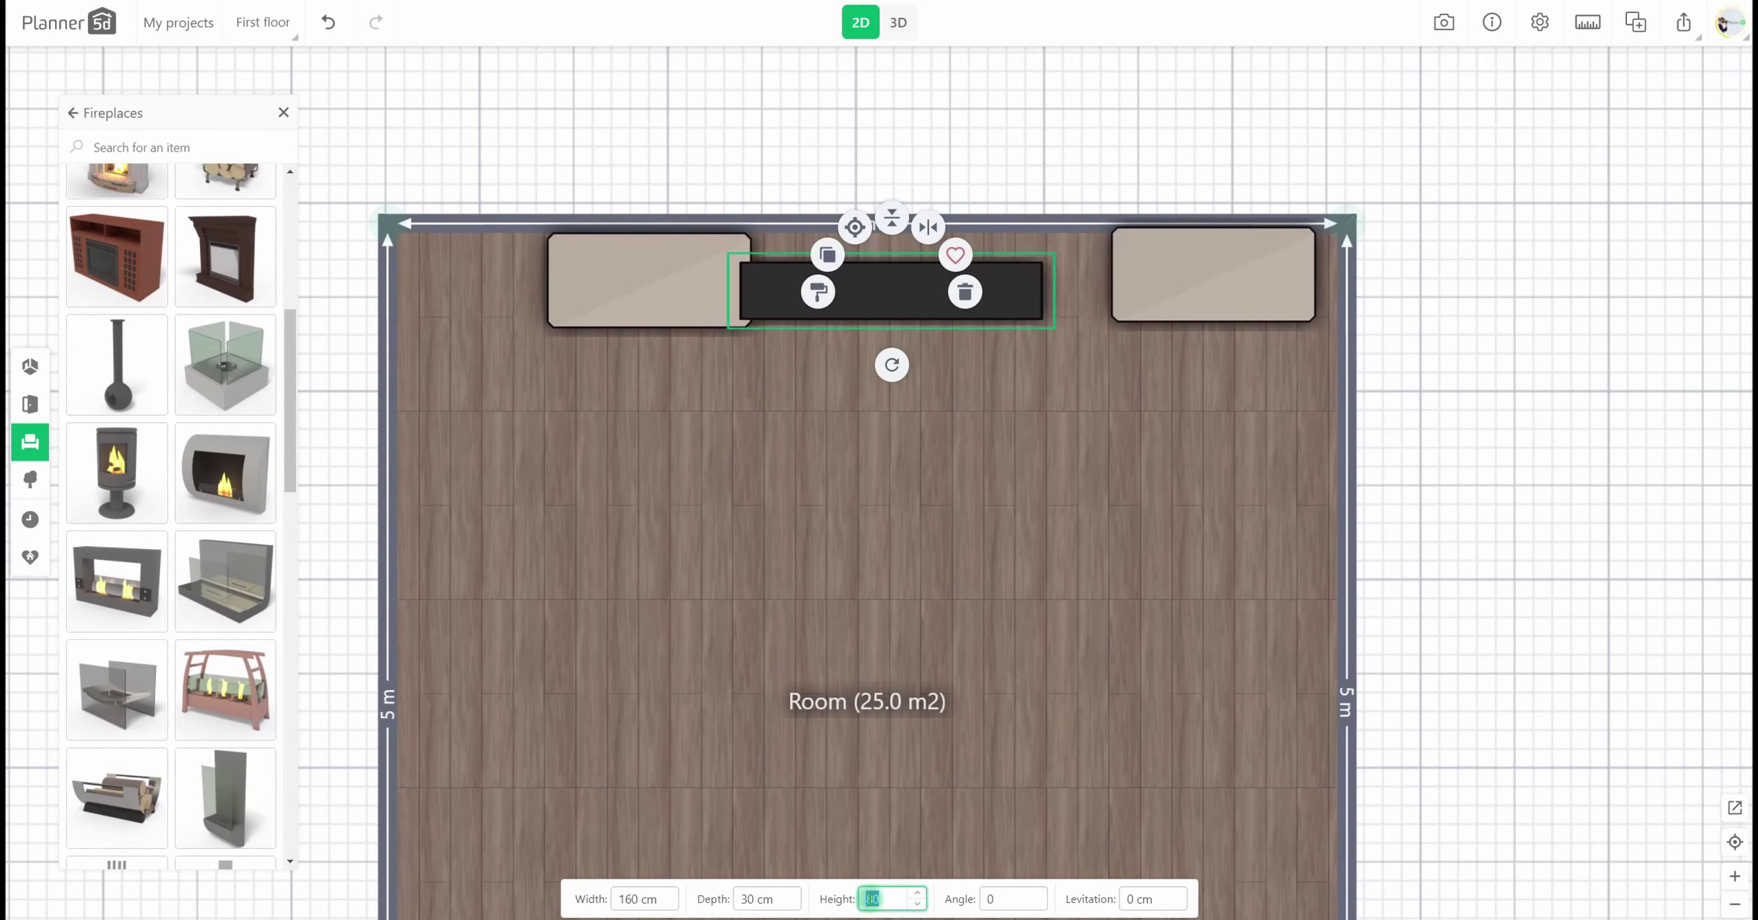
drag(904, 297, 918, 295)
drag(1213, 276, 1099, 290)
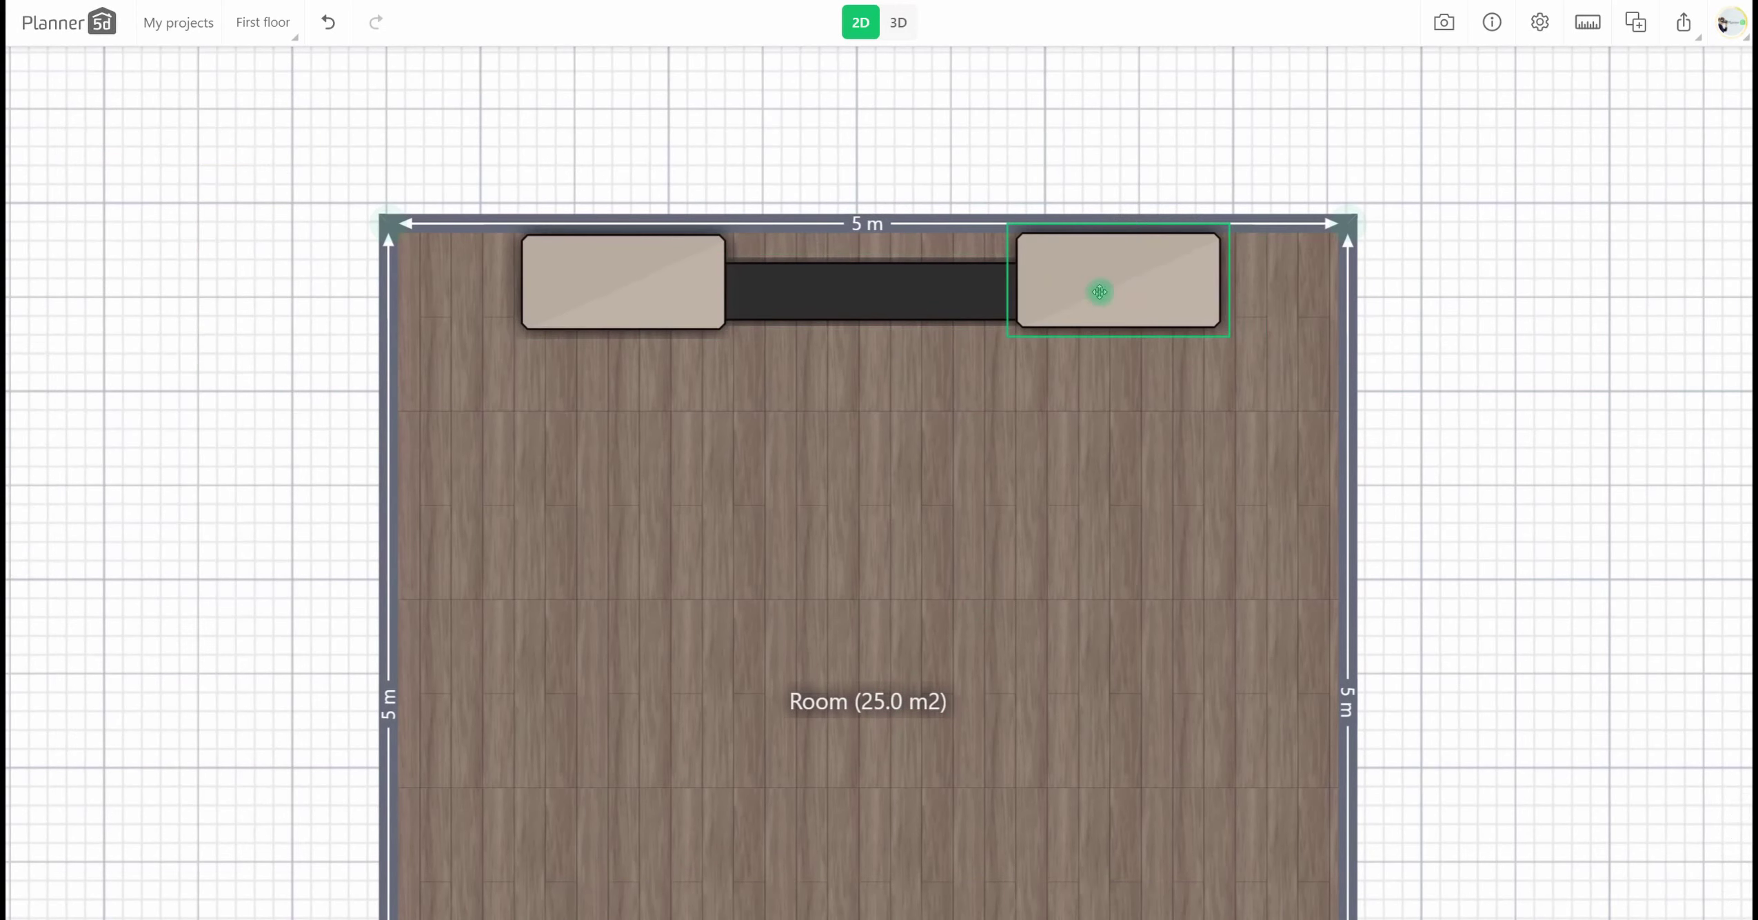
Add a 390 cm wide box along the top wall and begin setting its depth.
drag(1516, 483, 1435, 566)
mouse_move(118, 483)
mouse_down()
mouse_move(661, 528)
mouse_move(627, 476)
mouse_up()
text(390)
click(765, 899)
Make the box 55 cm deep and 9 cm thick, lifted onto the cabinet tops.
text(55)
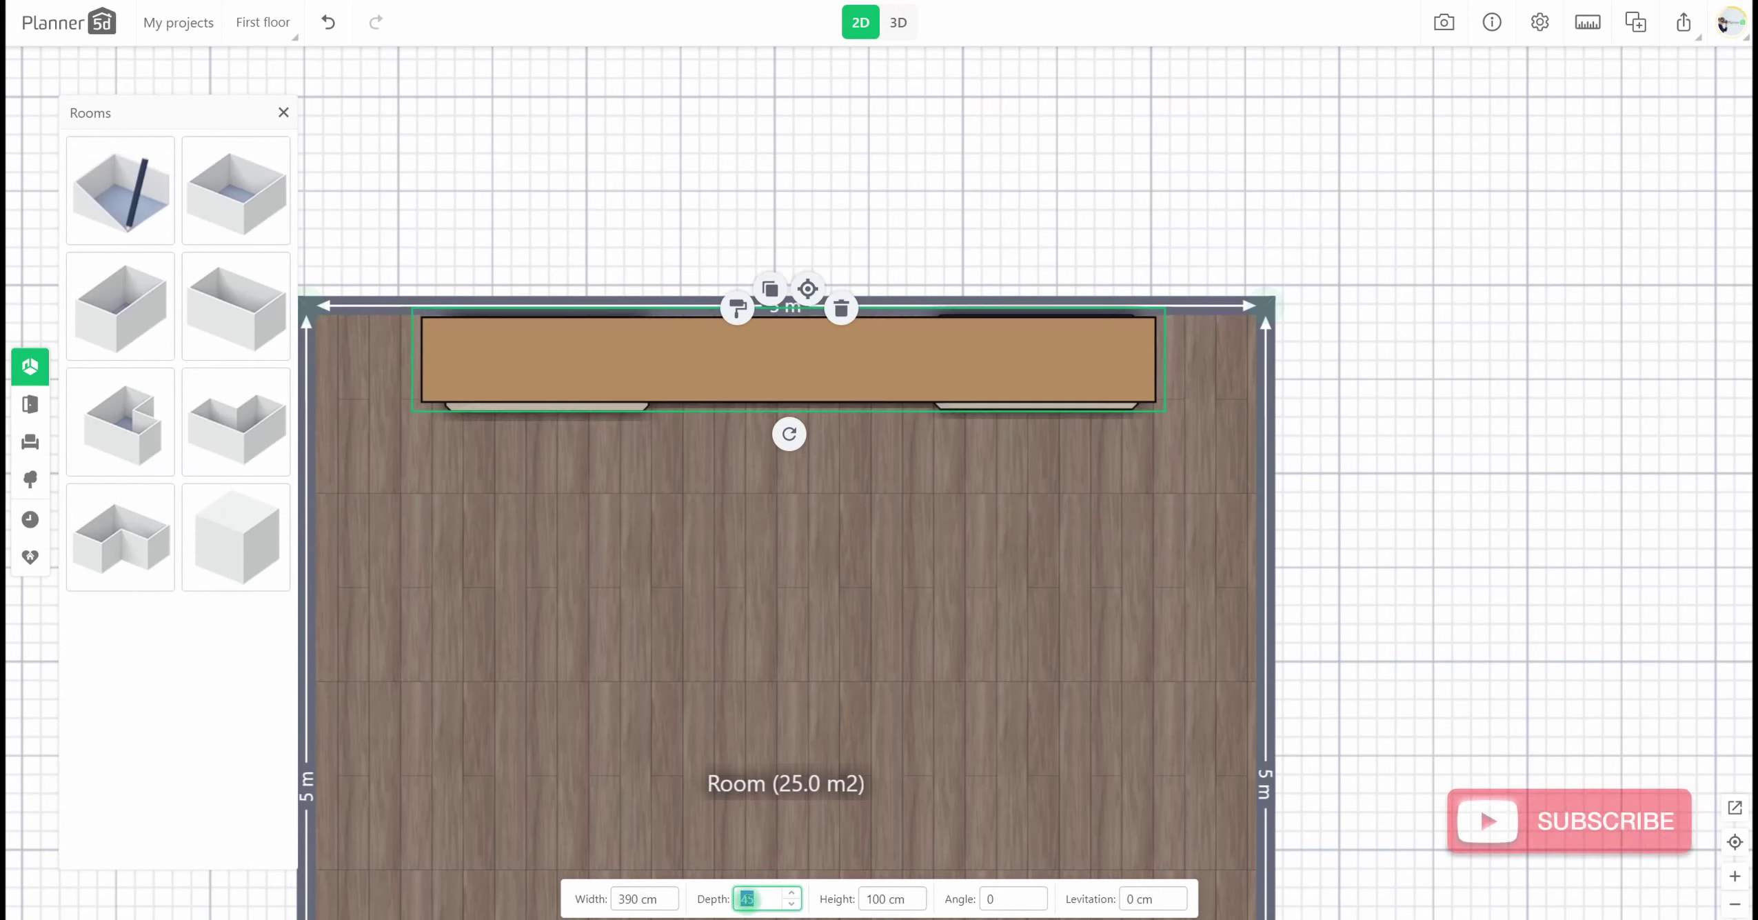
click(898, 22)
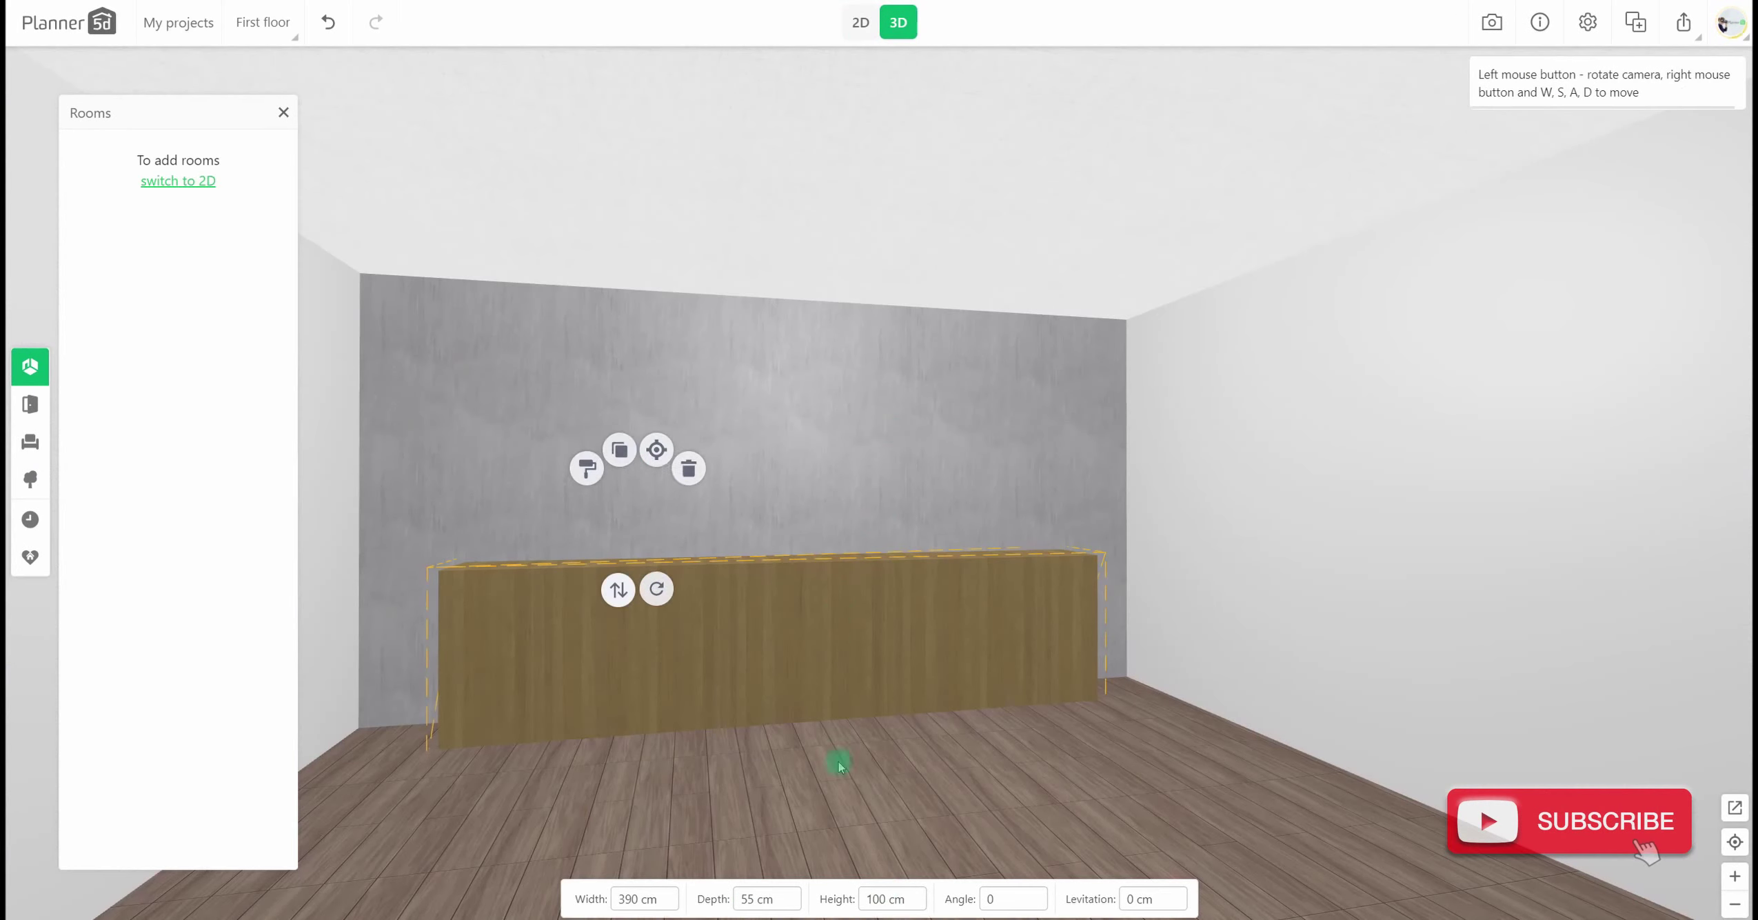
text(9)
drag(618, 584, 616, 541)
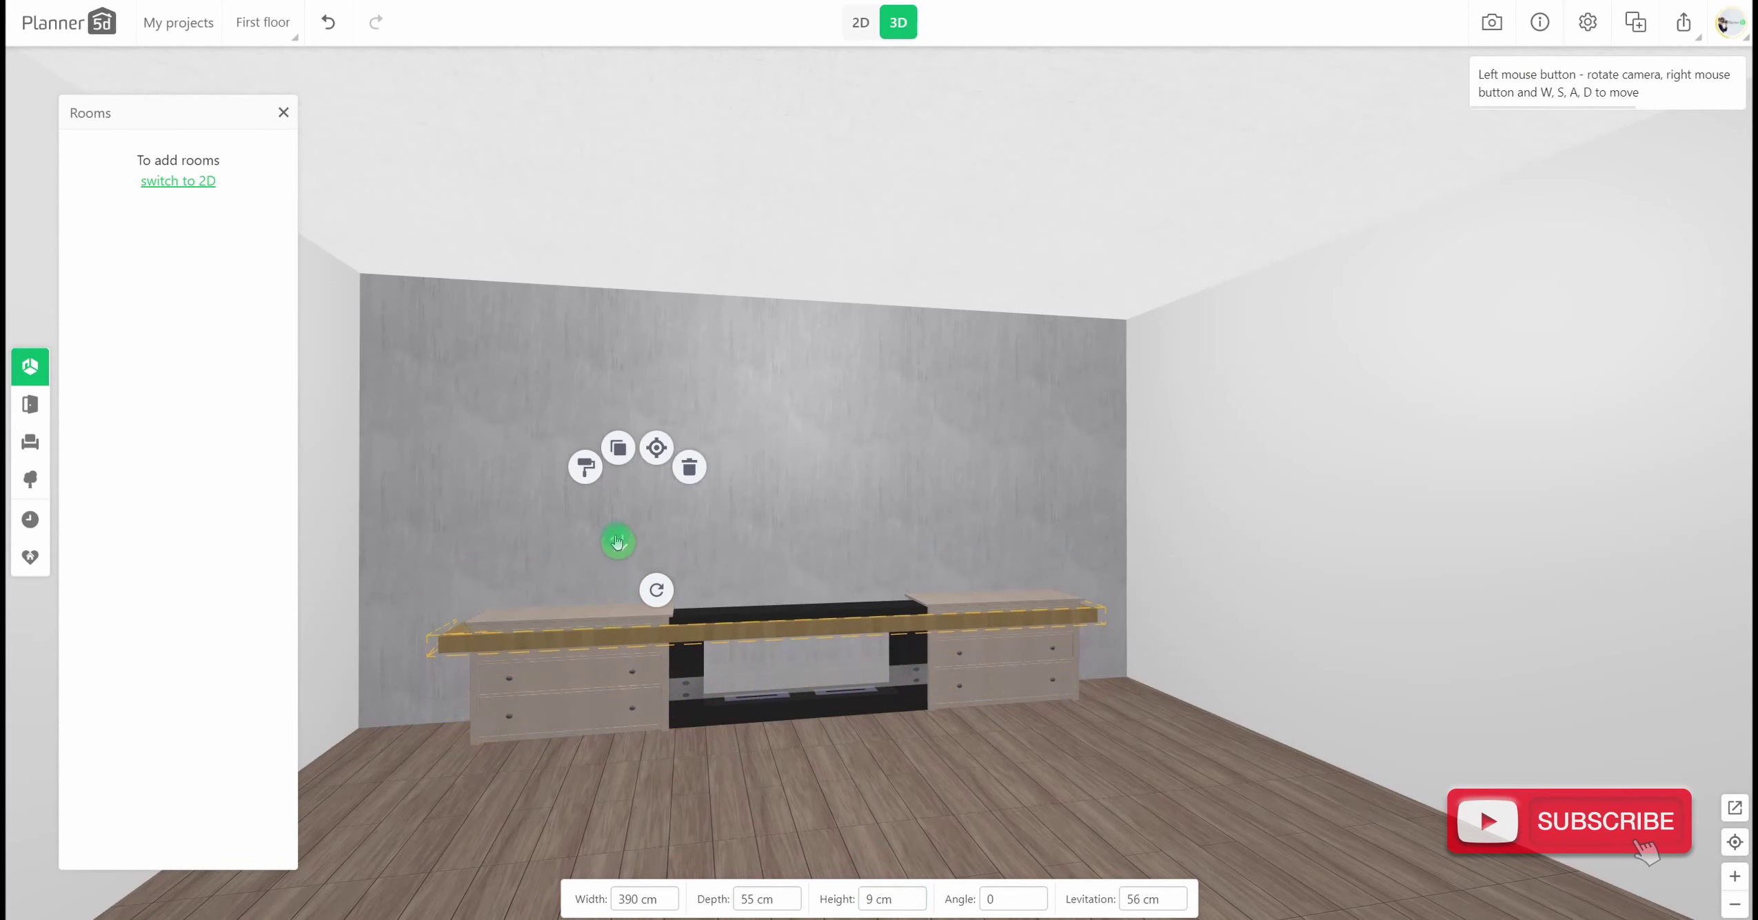
Finish the top in a dark wood texture.
click(585, 467)
click(121, 606)
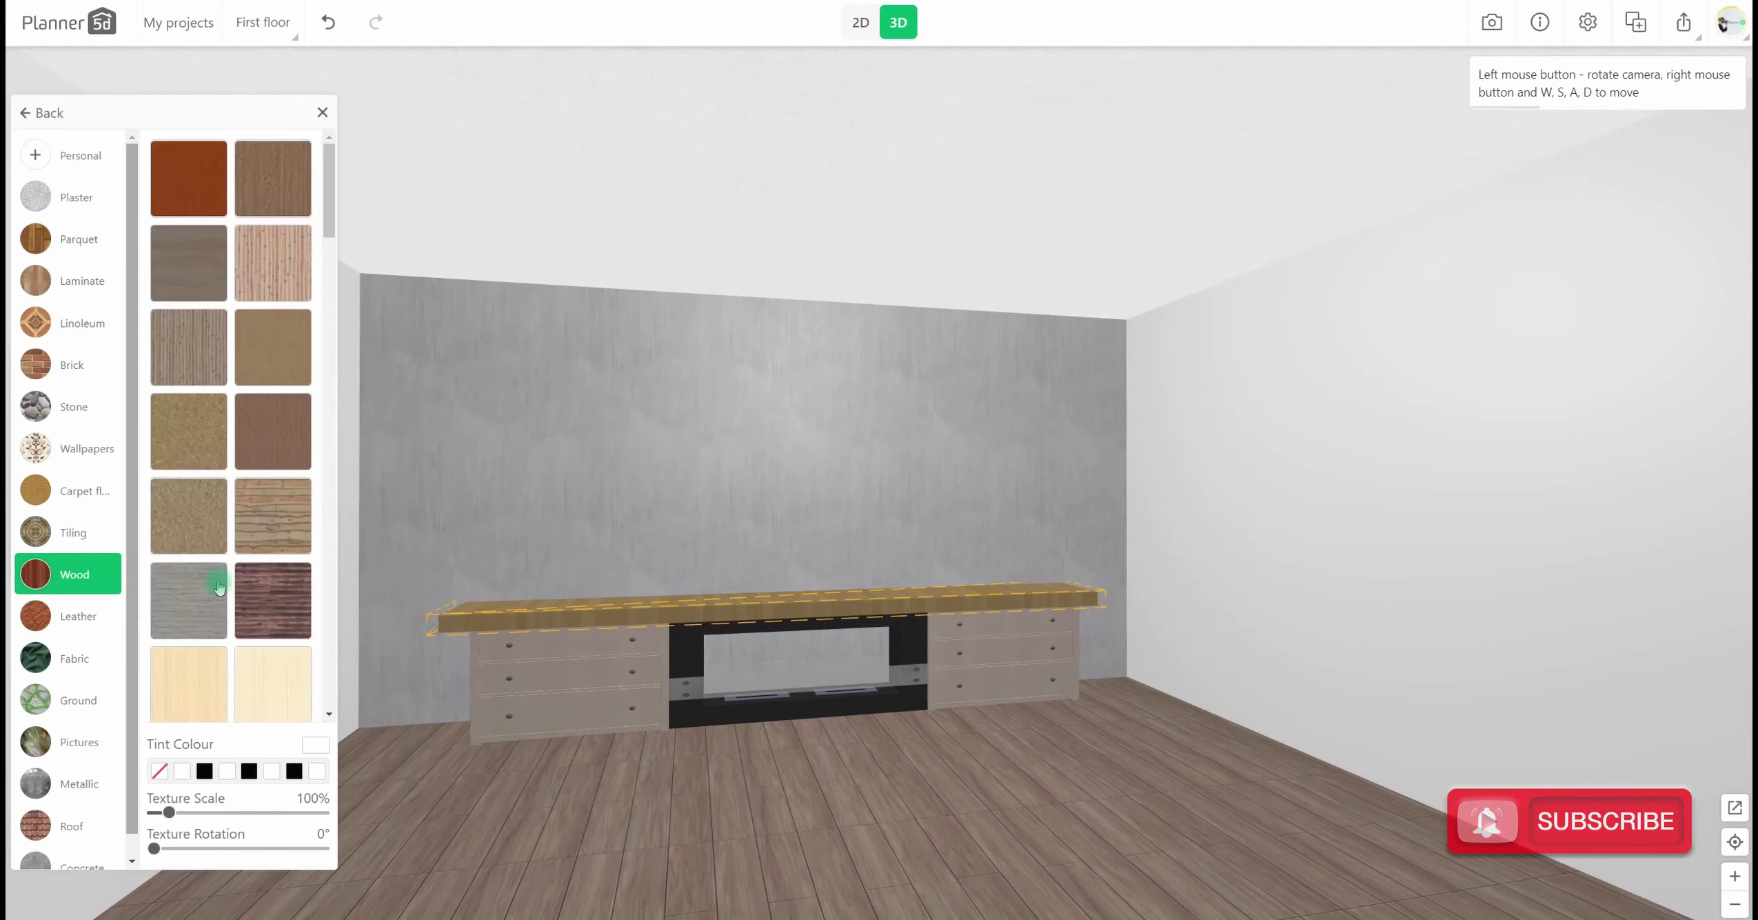
scroll(208, 488, down, 3)
click(188, 361)
click(861, 22)
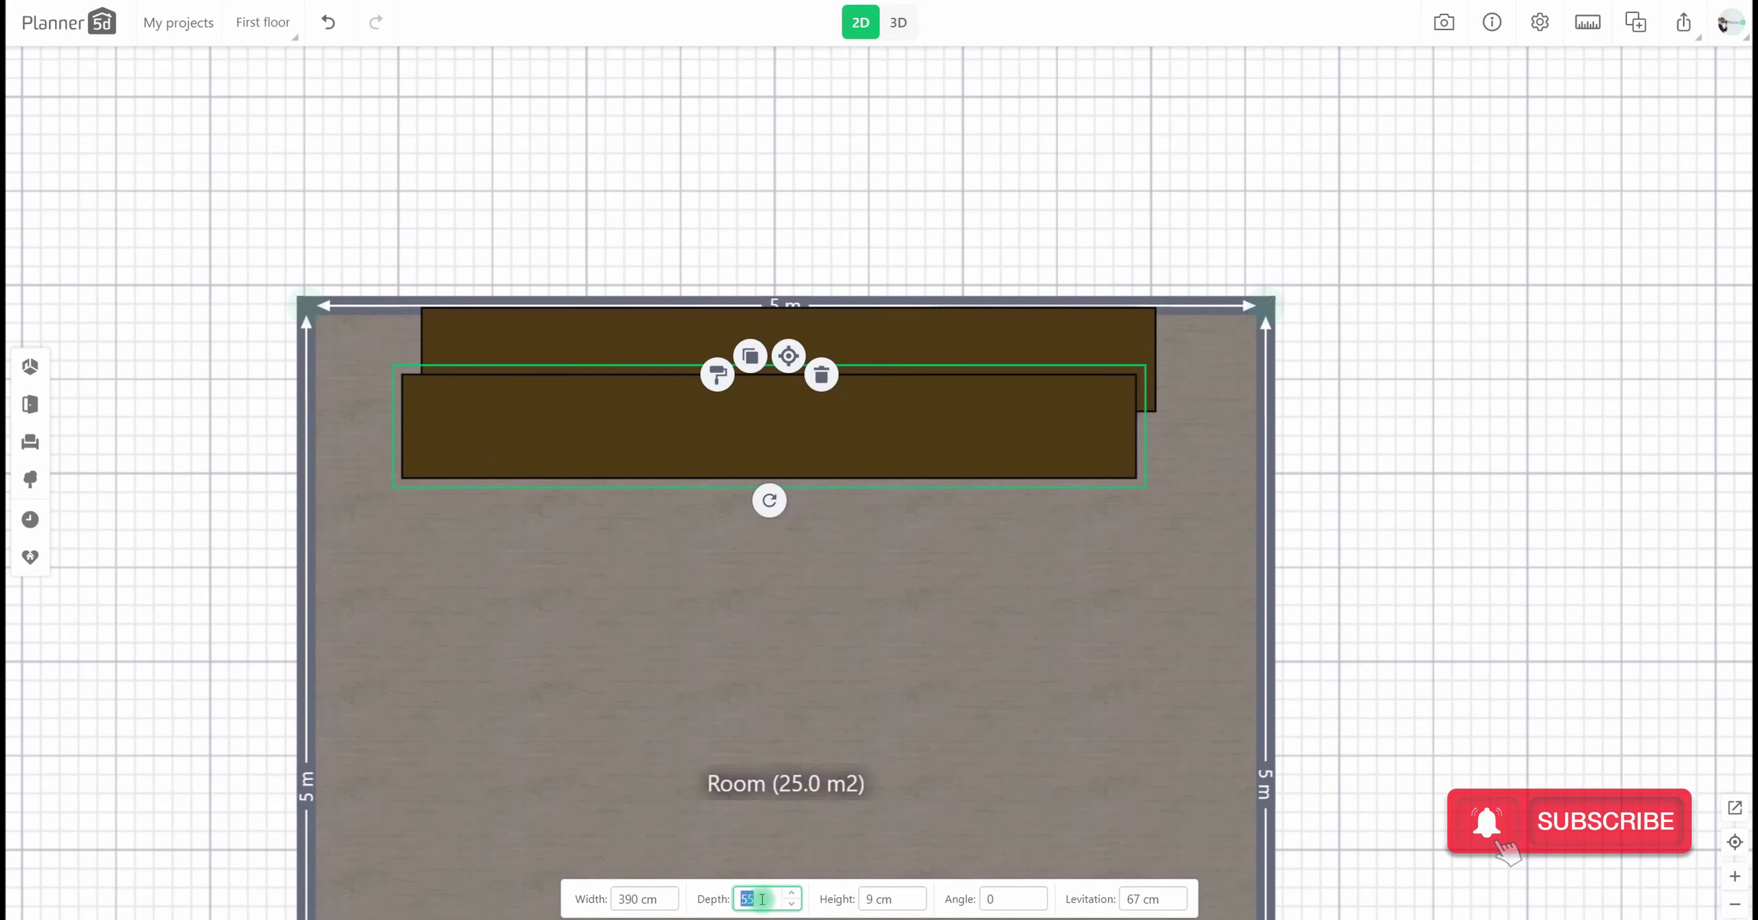
Make a 9 cm wide vertical wooden panel at the left end of the top.
text(9)
click(877, 896)
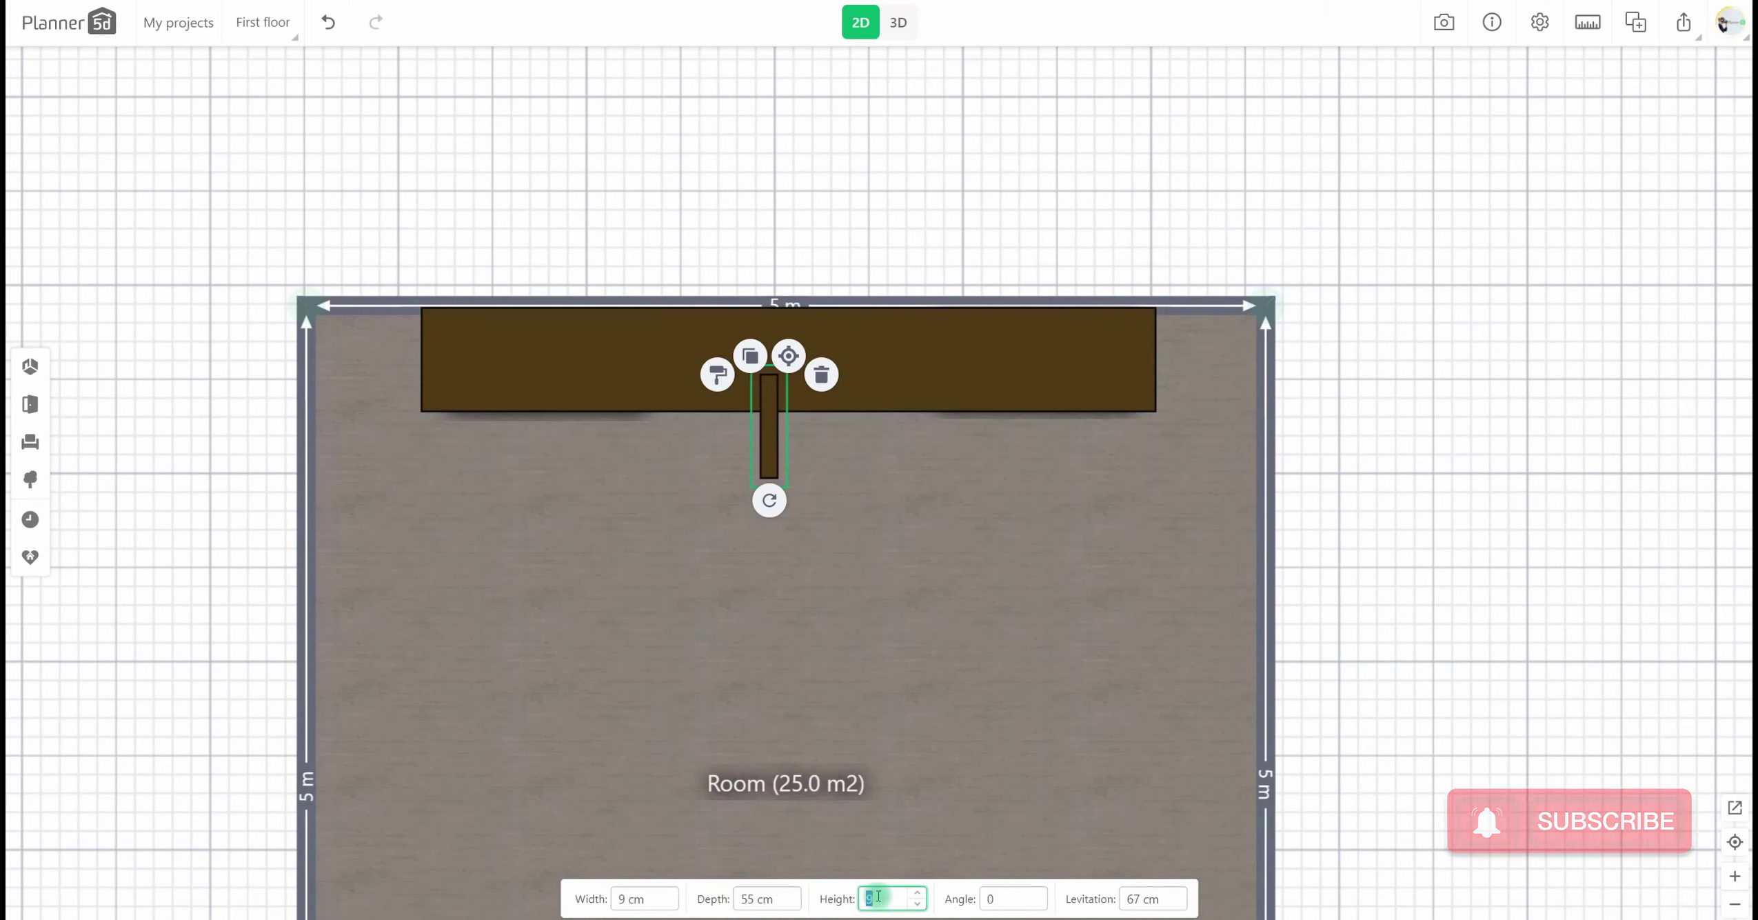
text(75)
drag(764, 441, 460, 404)
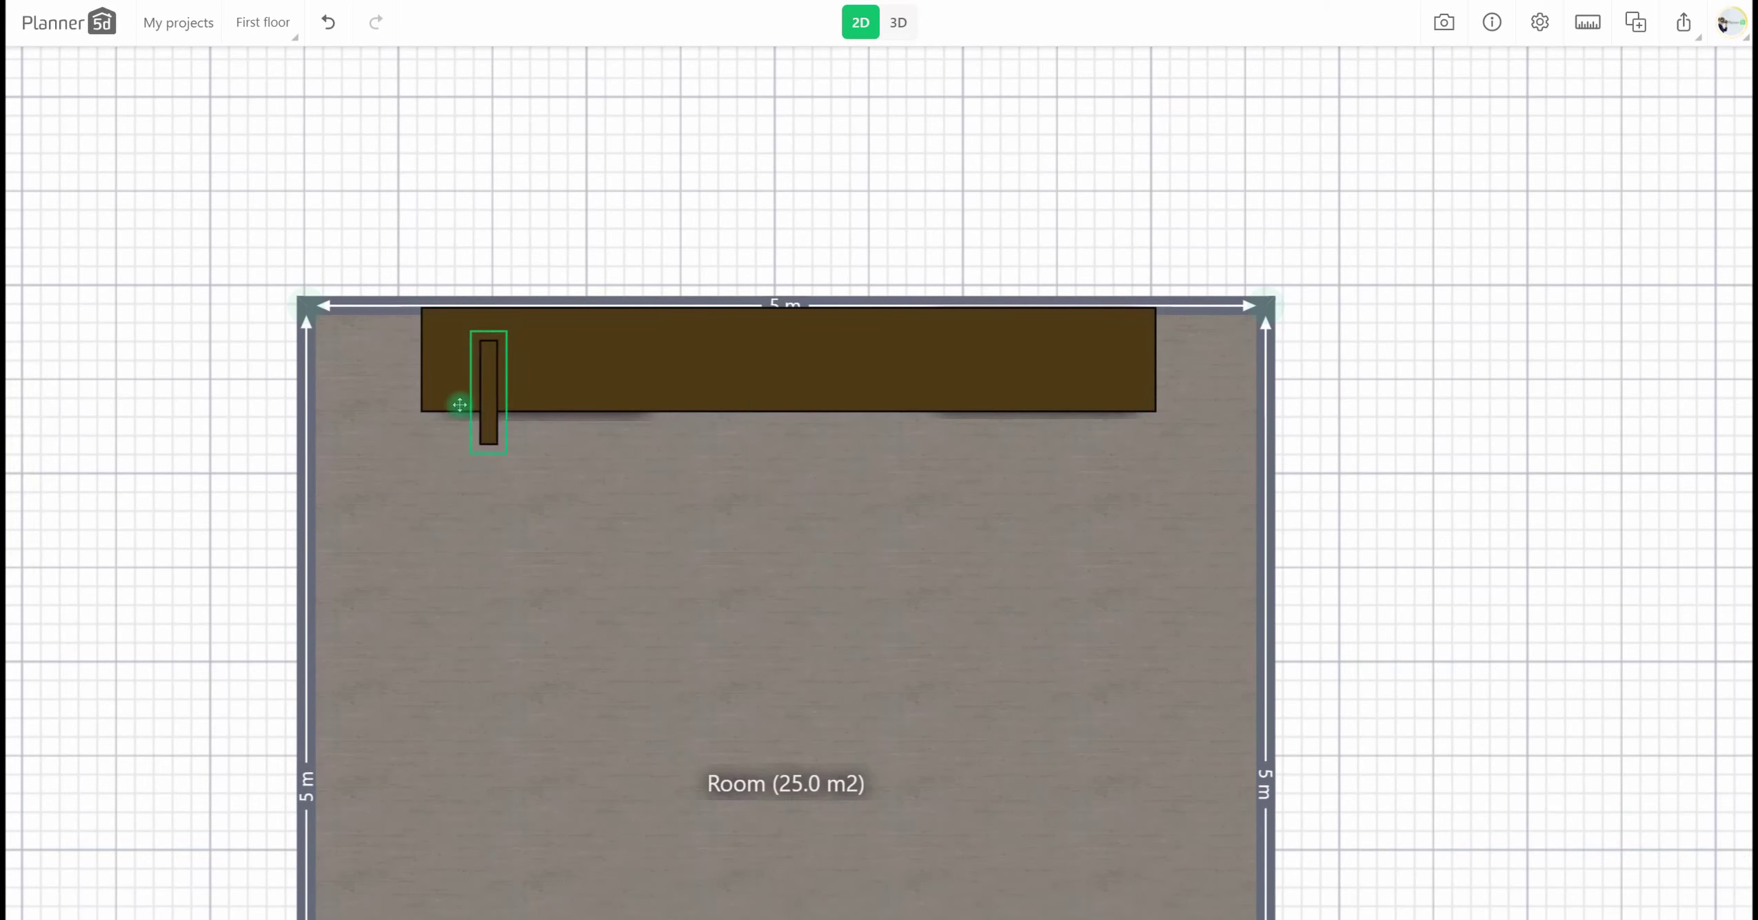
click(898, 22)
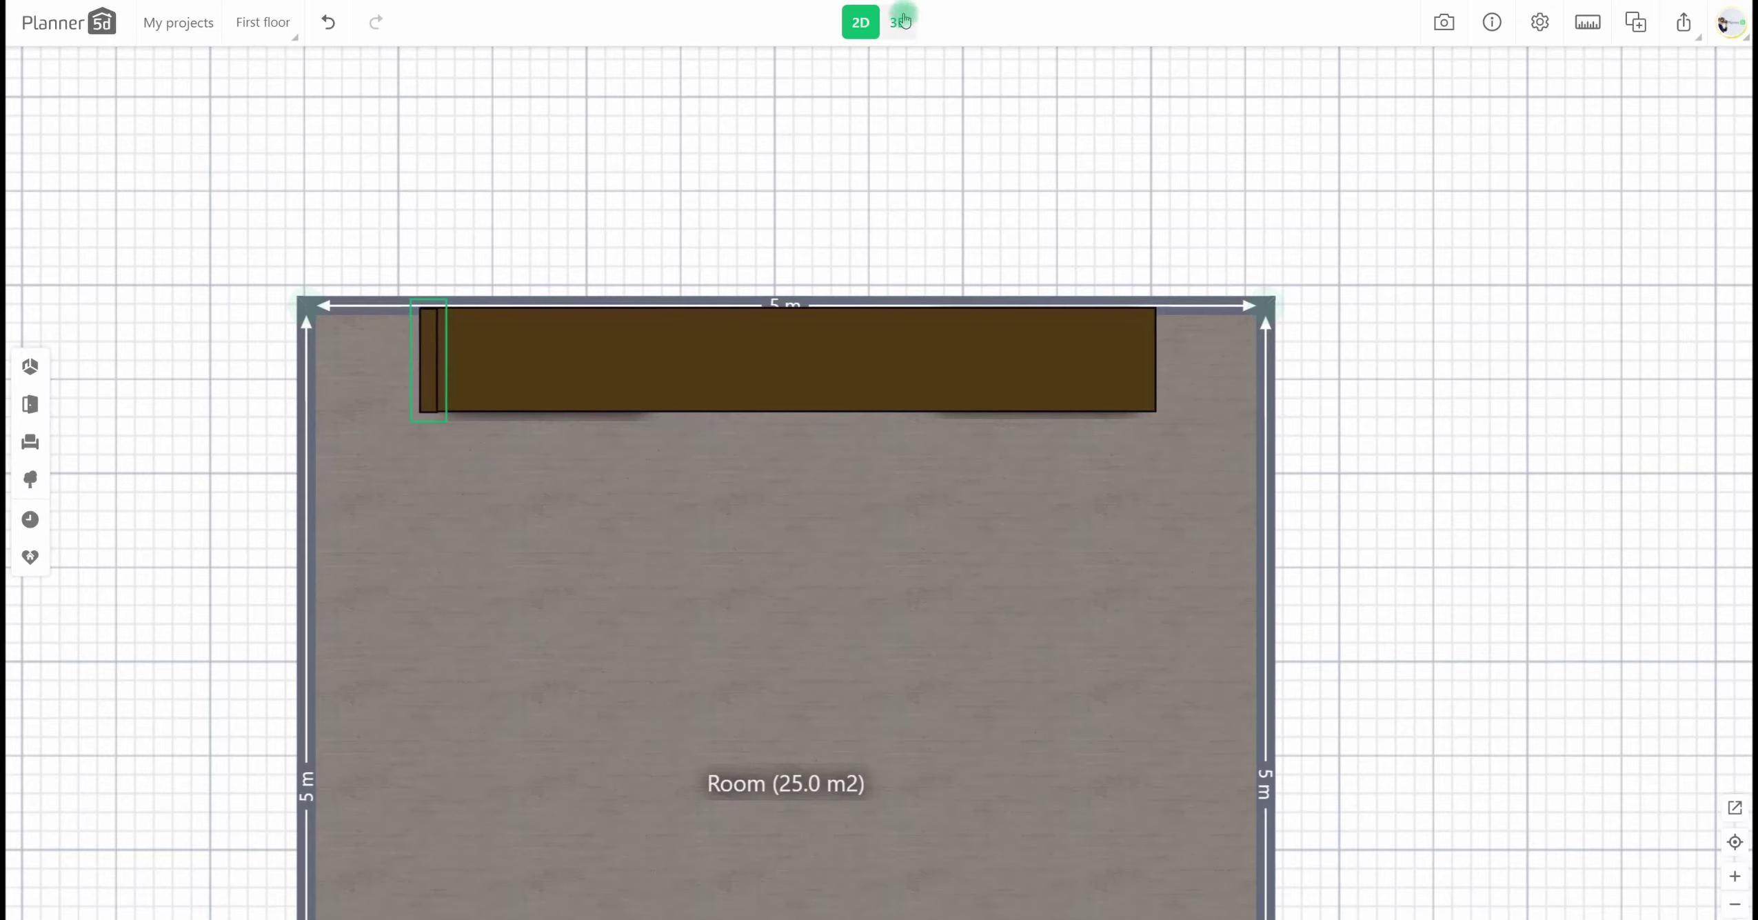
click(465, 565)
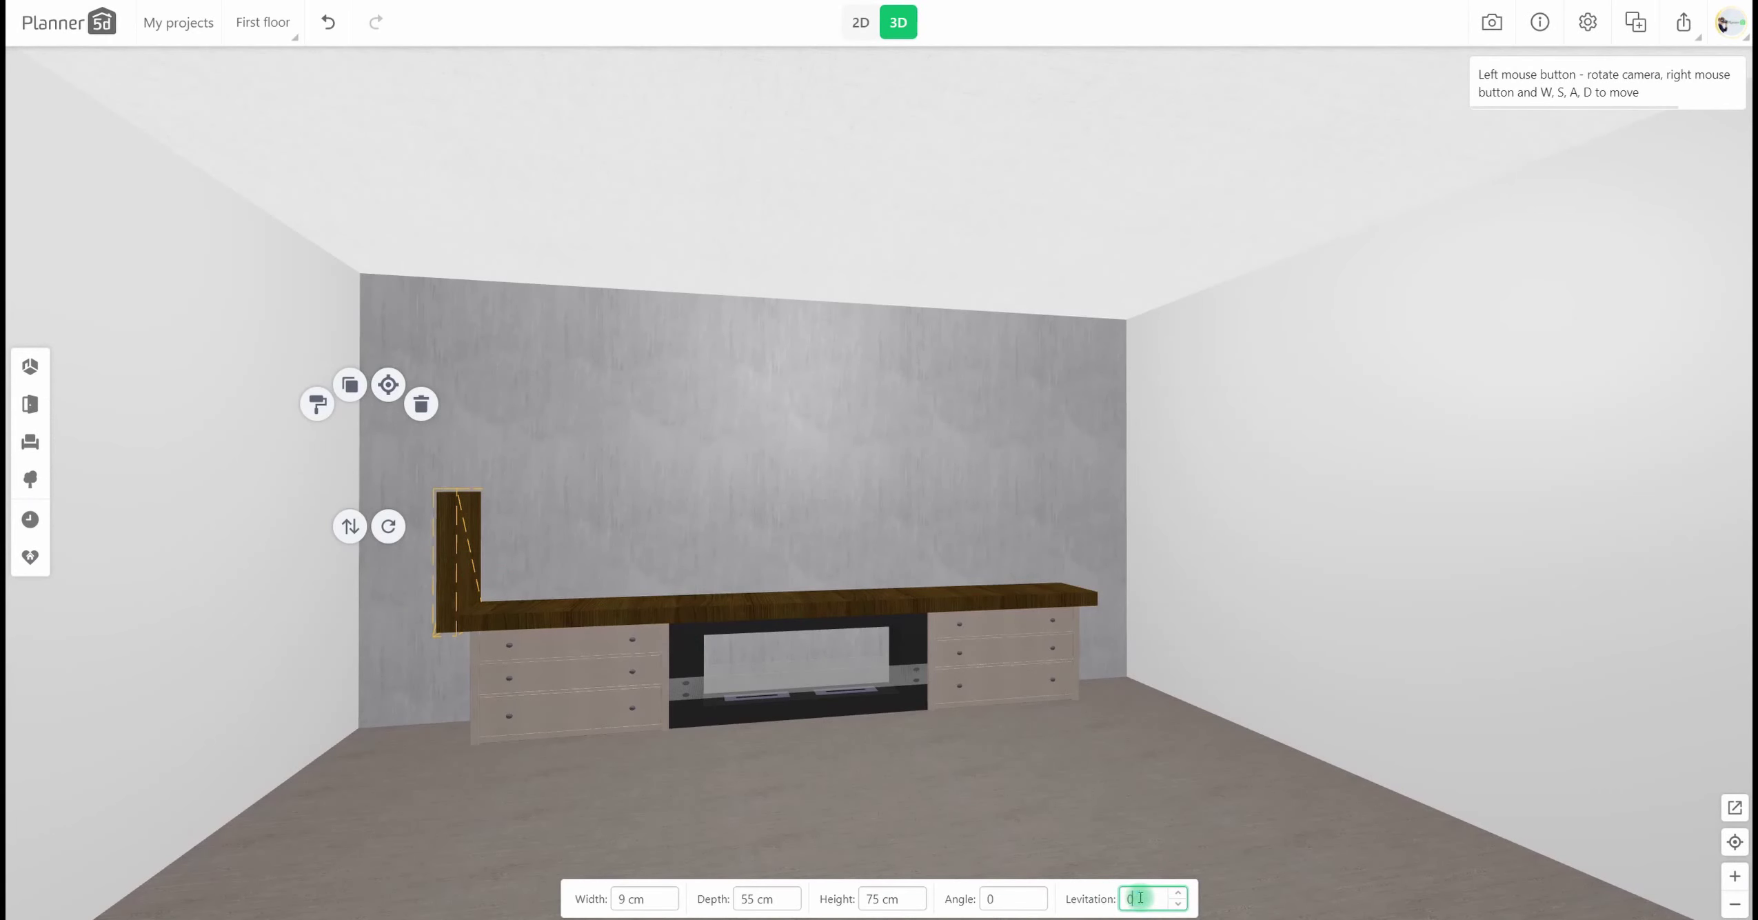
click(666, 621)
click(861, 22)
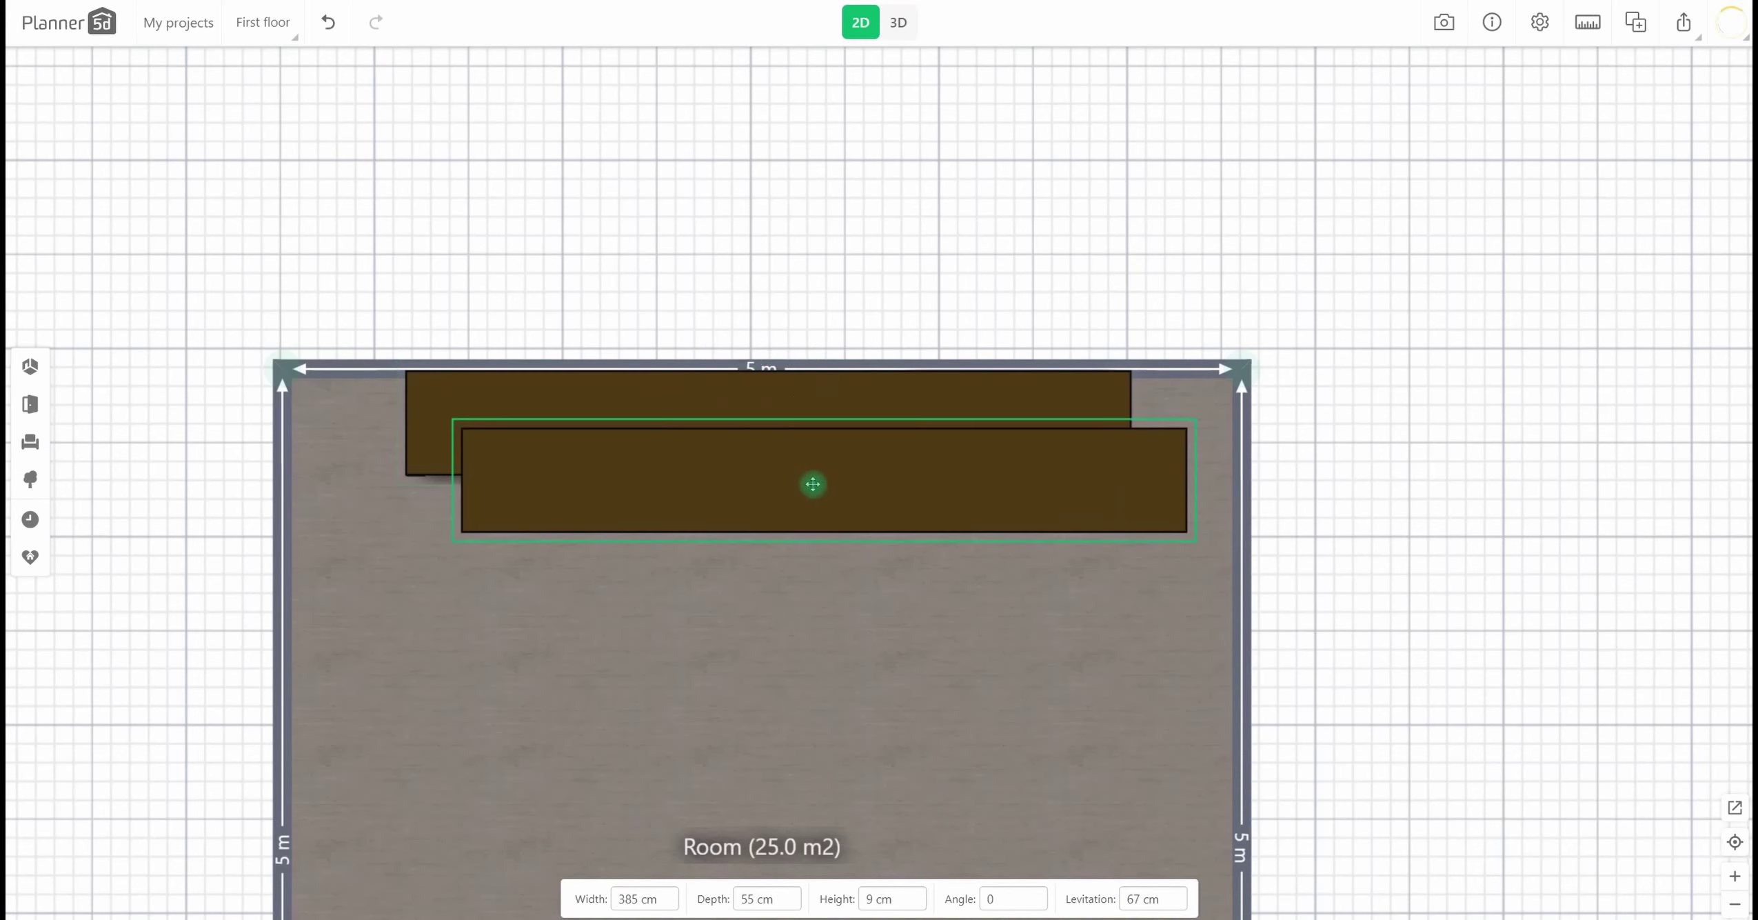
Resize a countertop copy into a thin 310 cm back panel and lower it behind the fireplace.
click(813, 484)
click(871, 899)
text(70)
double_click(748, 899)
text(3)
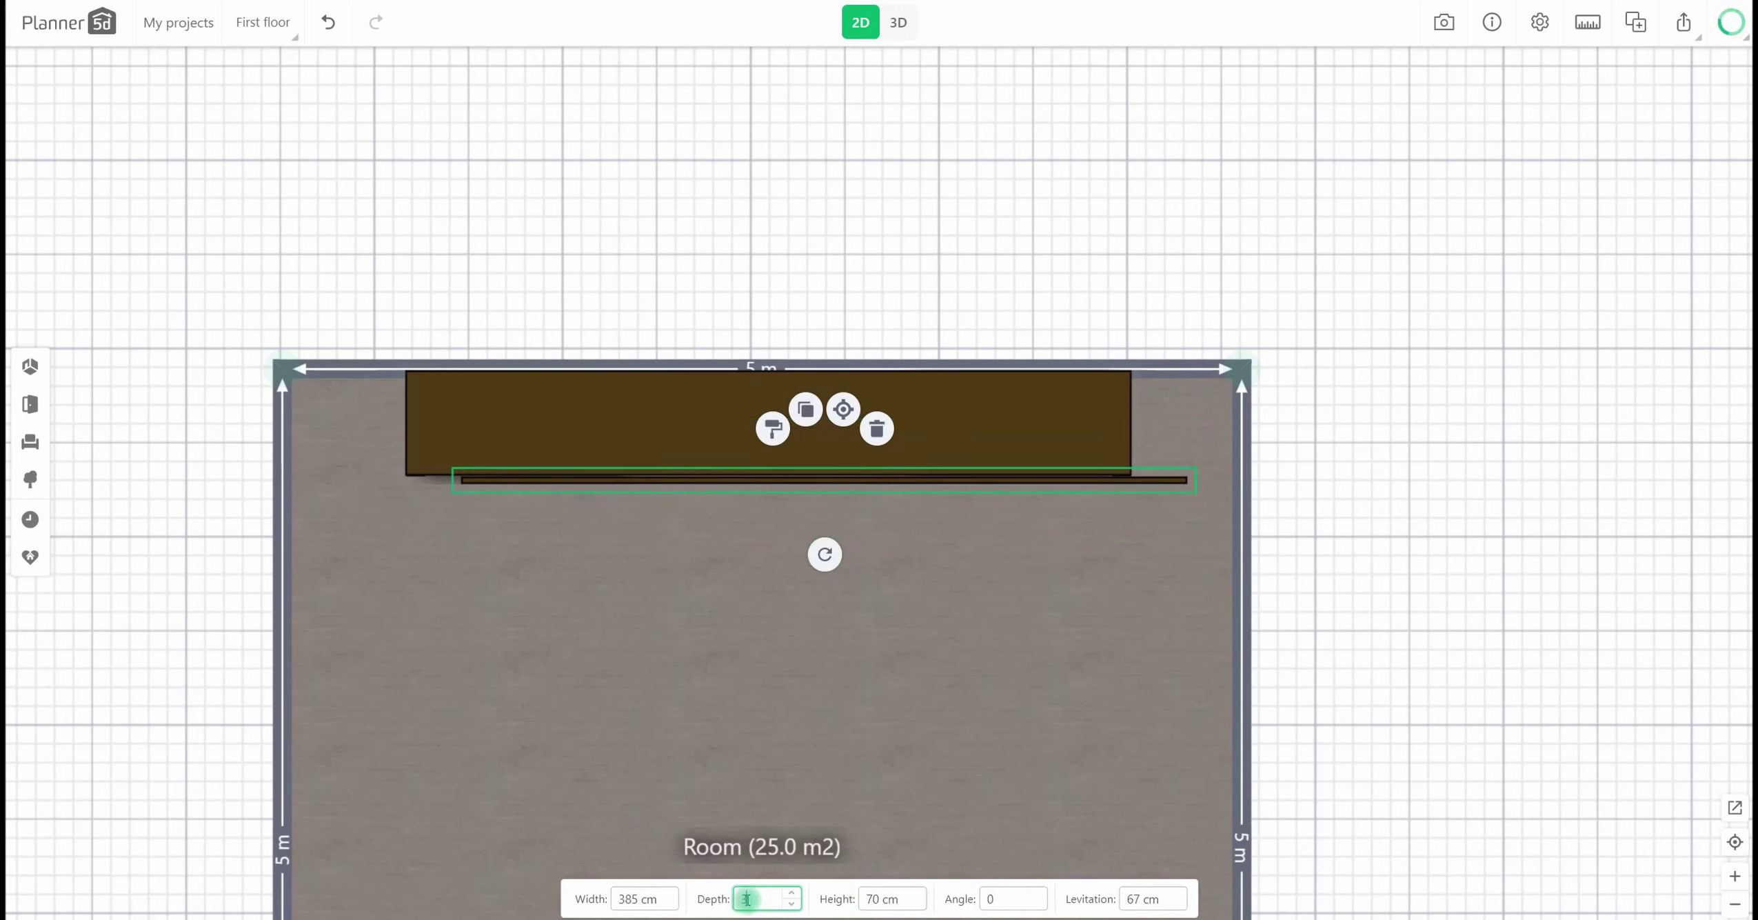
text(10)
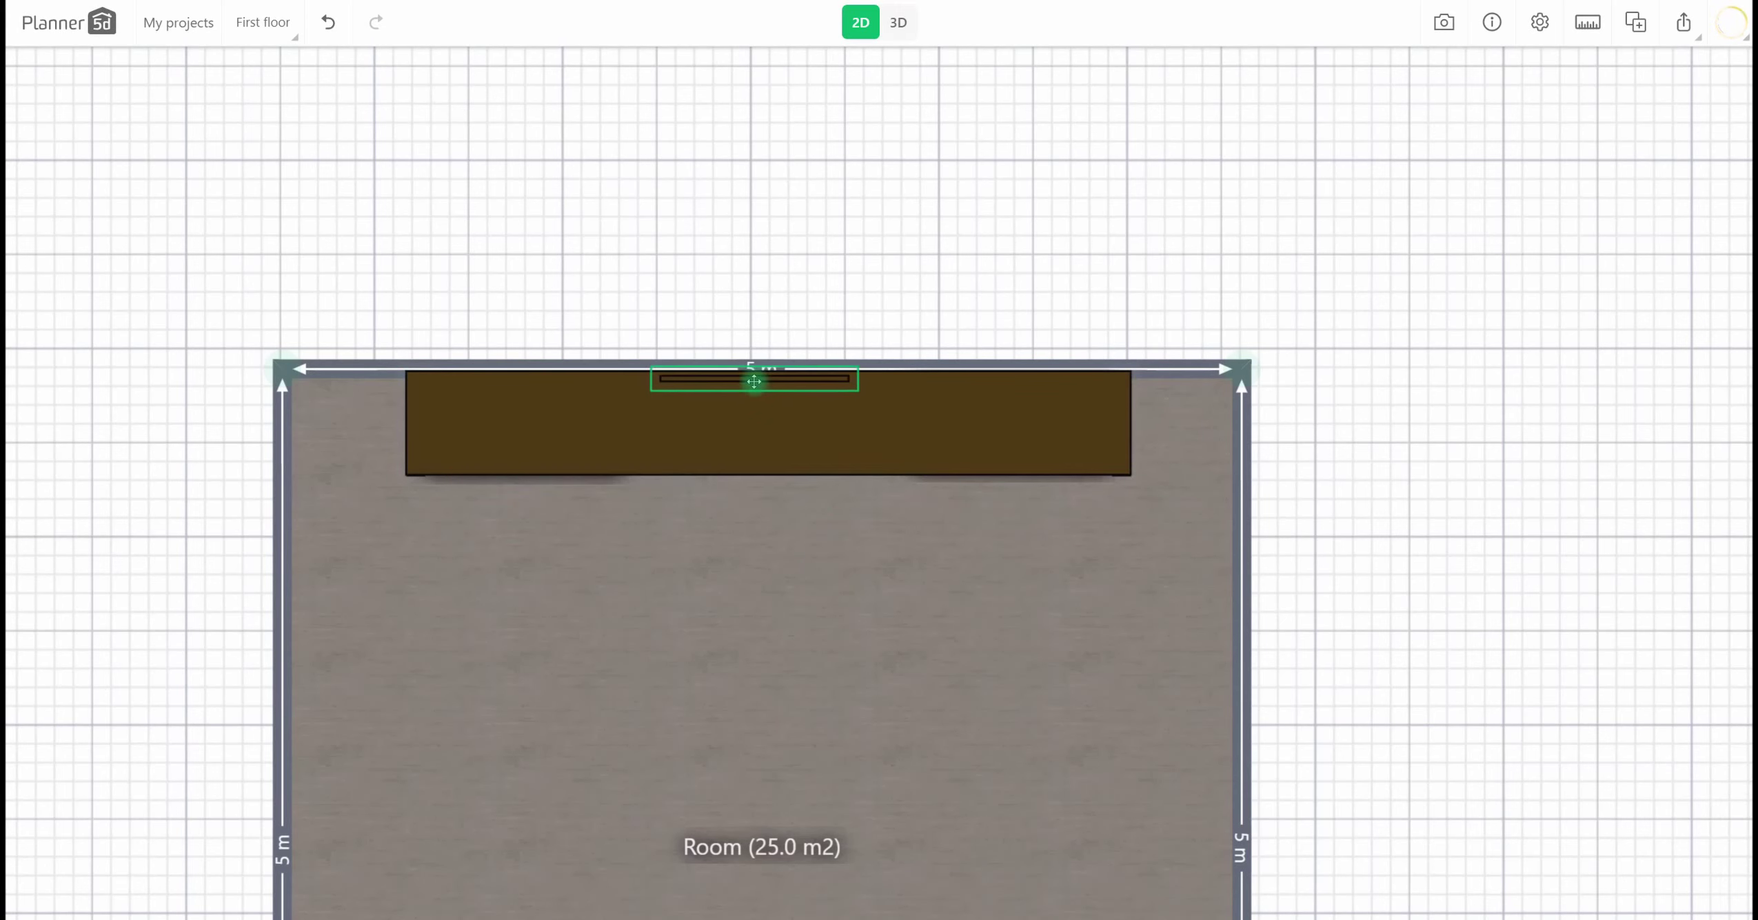
key(3)
drag(609, 522, 634, 582)
drag(835, 781, 824, 809)
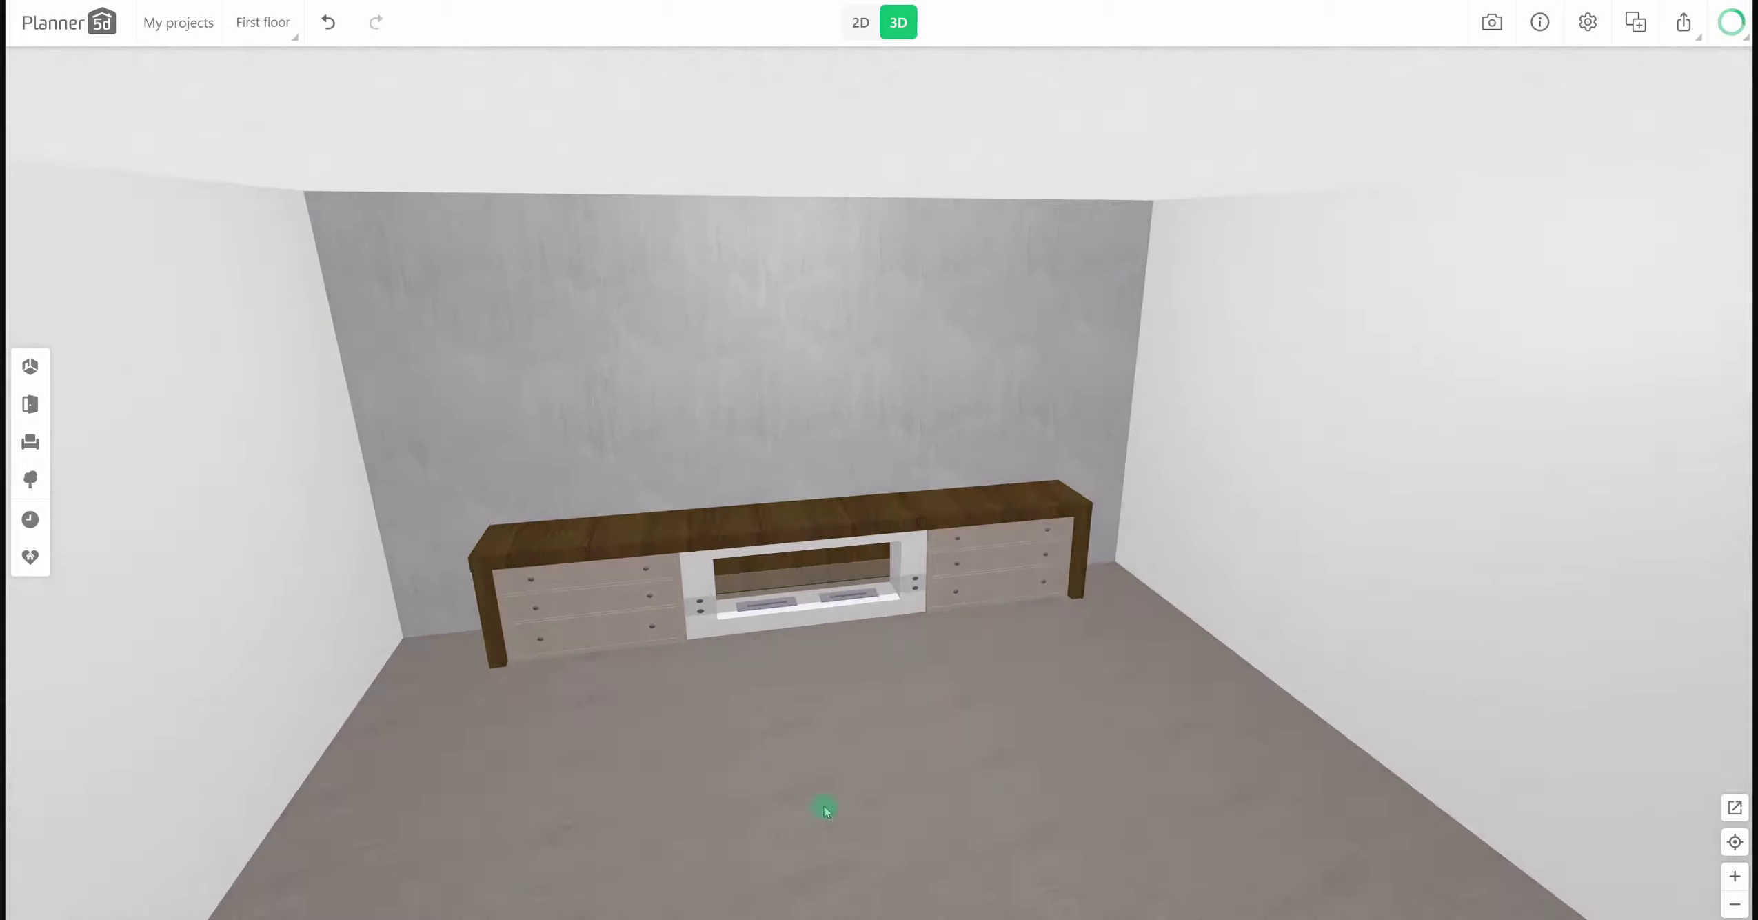